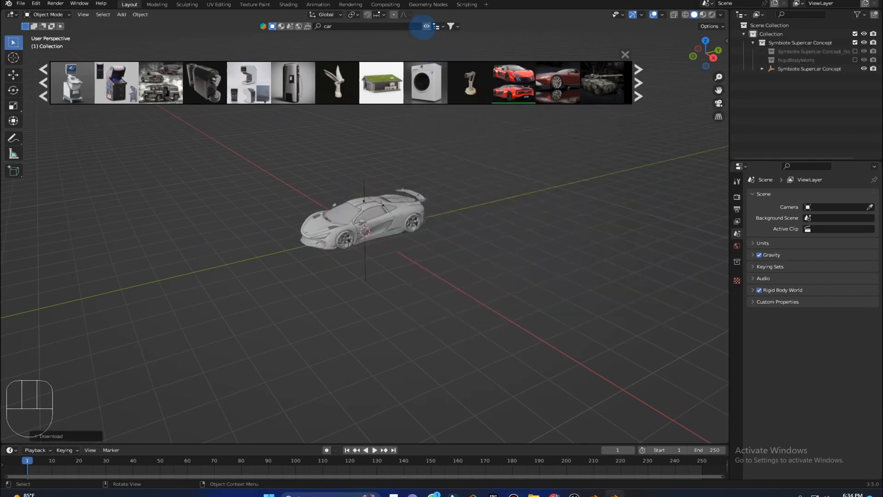
Hide the asset thumbnail strip and add a mesh plane beneath the supercar.
click(427, 26)
middle_drag(435, 115, 451, 227)
key(shift+a)
click(662, 141)
Scale the plane up by 10 and again by 2 to make a large ground surface.
key(s)
right_click(315, 404)
scroll(347, 253, down, 3)
middle_drag(382, 250, 347, 253)
text(s10)
click(347, 251)
text(s2)
click(345, 252)
middle_drag(356, 247, 371, 217)
scroll(371, 216, down, 4)
scroll(371, 216, up, 4)
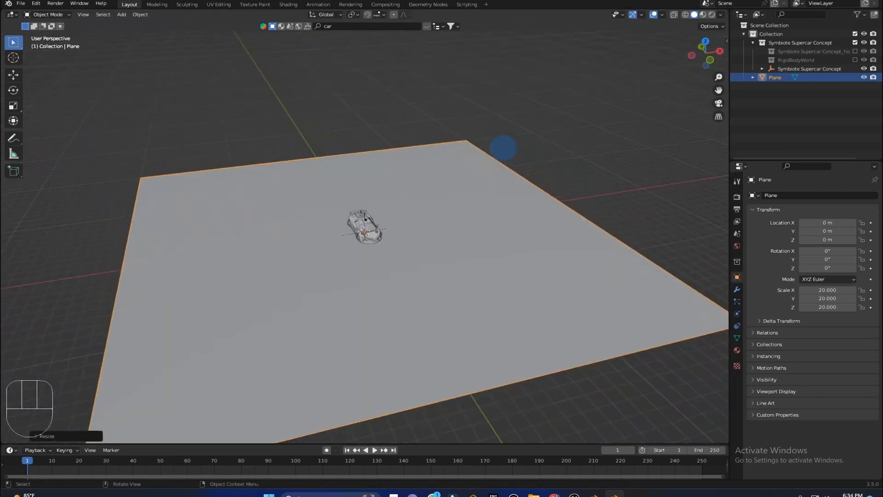
middle_drag(508, 130, 418, 173)
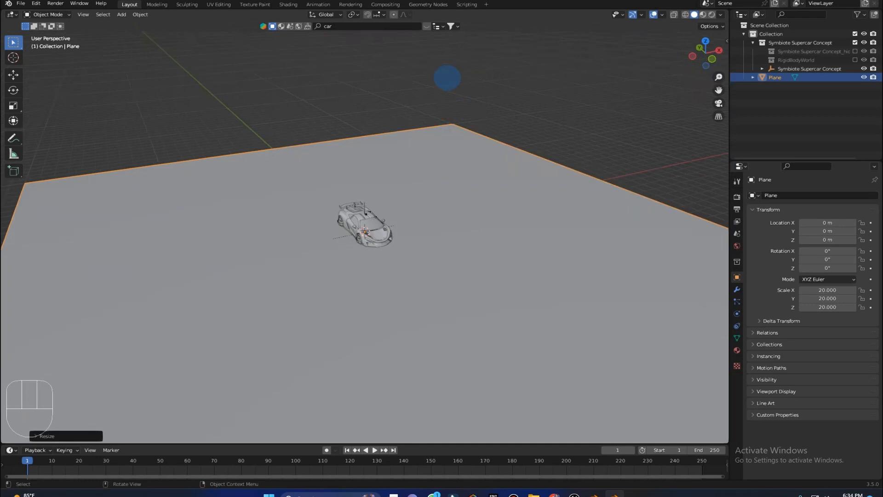
Add a camera to the scene.
middle_drag(413, 268, 477, 104)
key(shift+a)
mouse_move(449, 276)
click(448, 295)
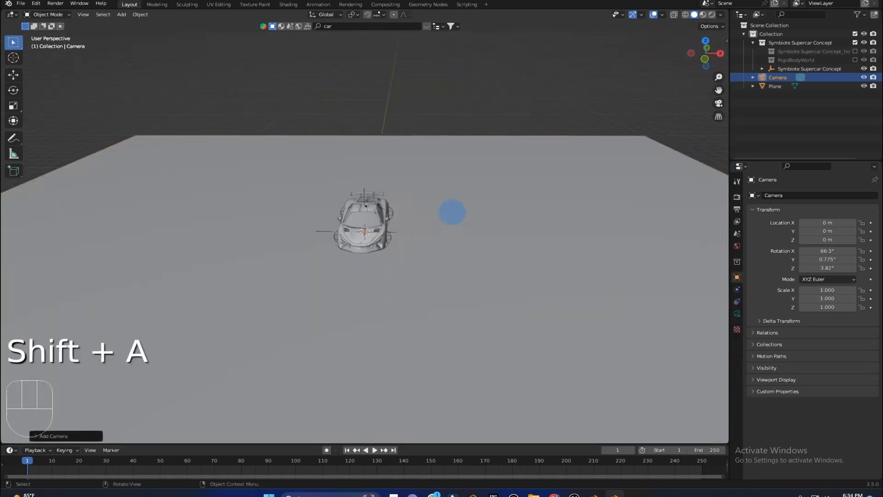
Add a mesh cylinder at the scene origin and shade it smooth.
key(shift+a)
mouse_move(474, 32)
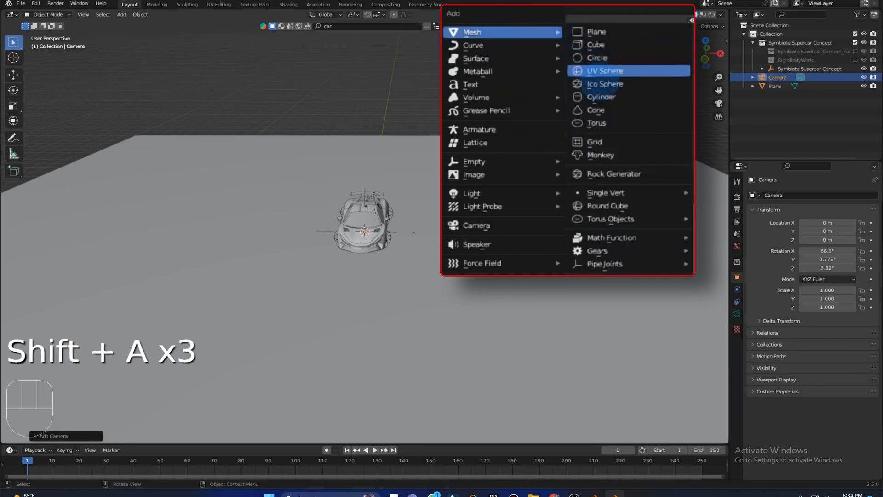
click(566, 61)
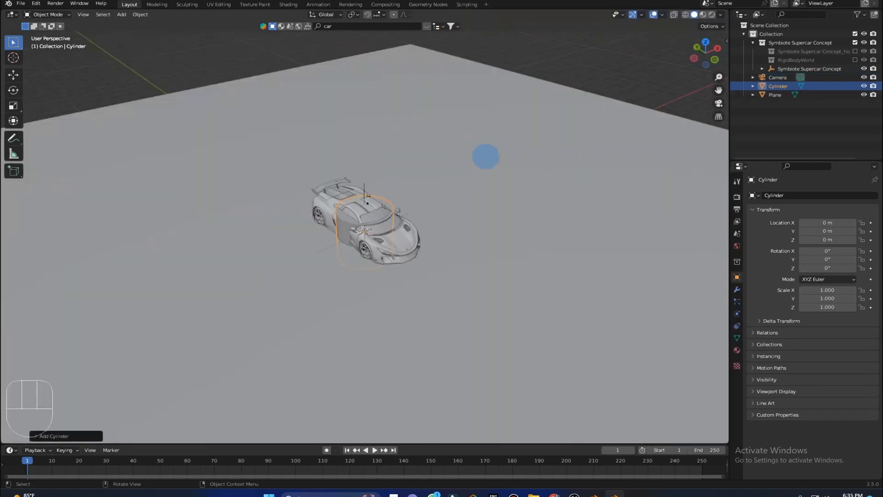
right_click(506, 157)
click(479, 95)
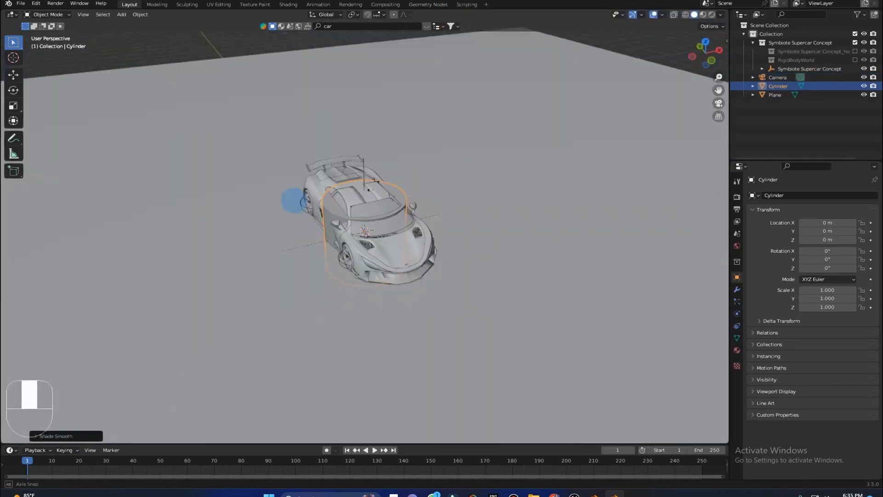
Rotate the cylinder 90° about the X axis and move it 2 m along X beside the car.
key(g)
key(r)
key(x)
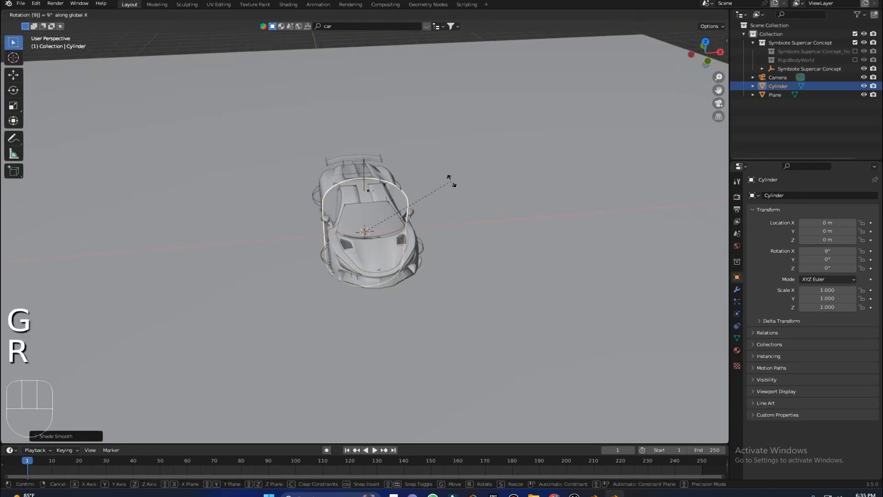
key(Return)
key(g)
key(x)
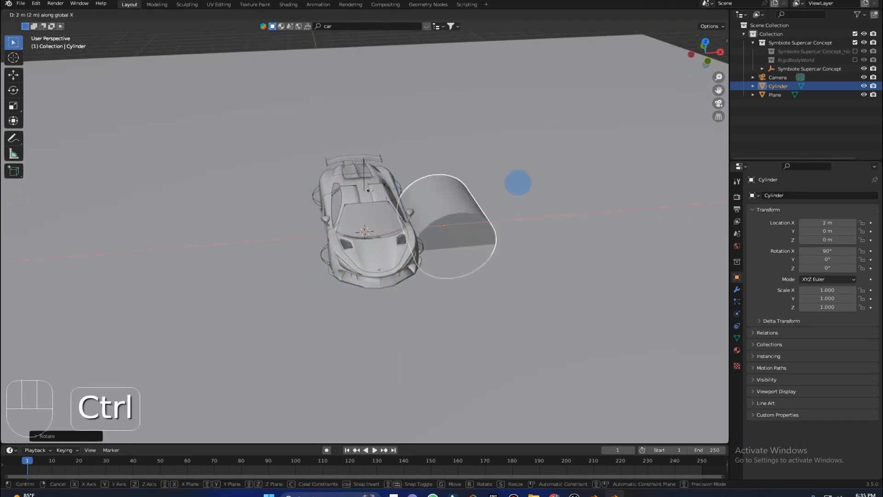
click(515, 182)
middle_drag(513, 182, 579, 191)
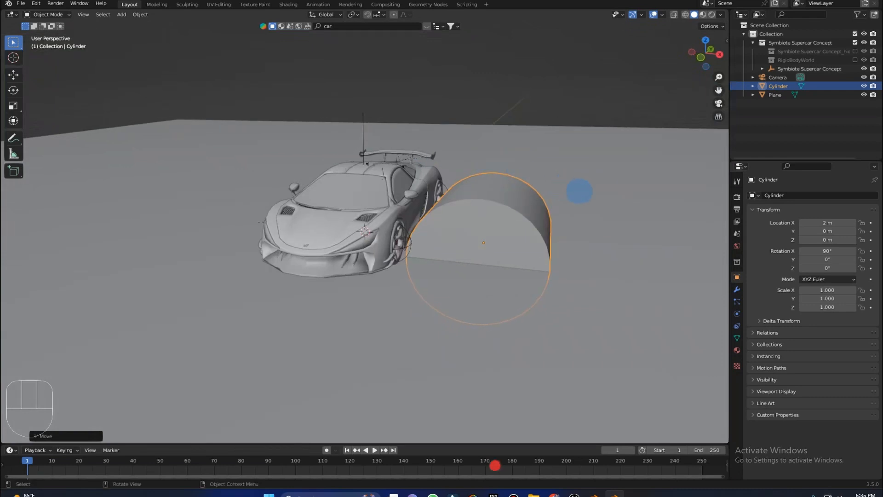
Thin the cylinder to a cross-section scale of 0.03, leaving its length along global Y unscaled.
key(s)
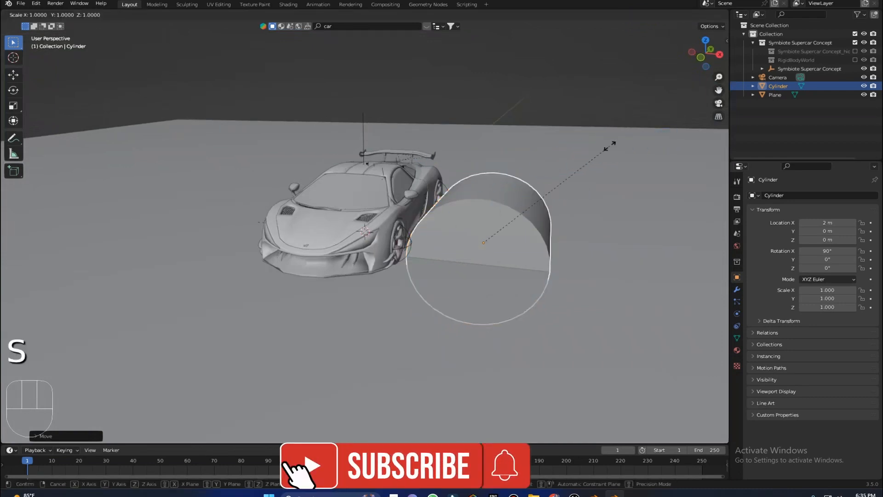
key(shift+y)
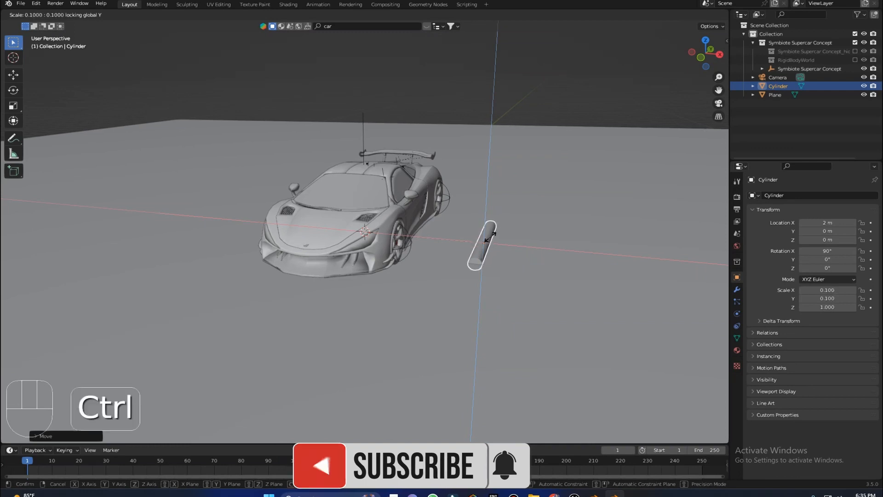
click(548, 210)
key(s)
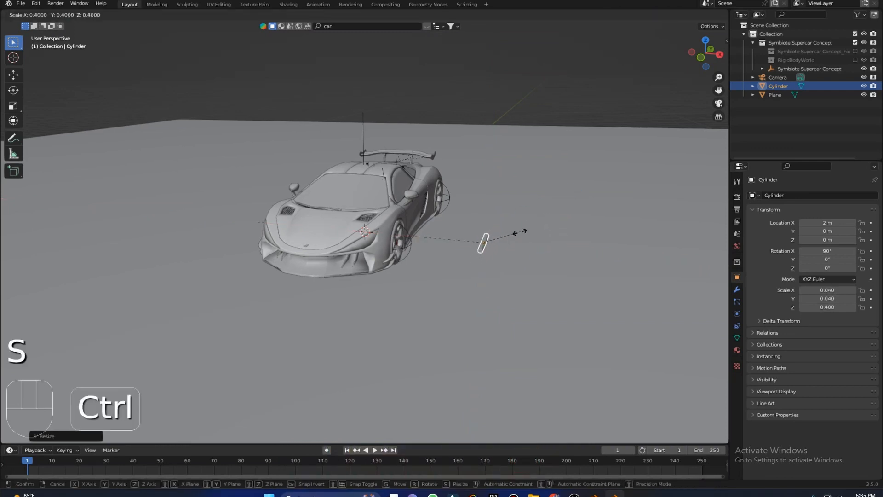
ctrl+click(528, 222)
key(s)
key(shift+y)
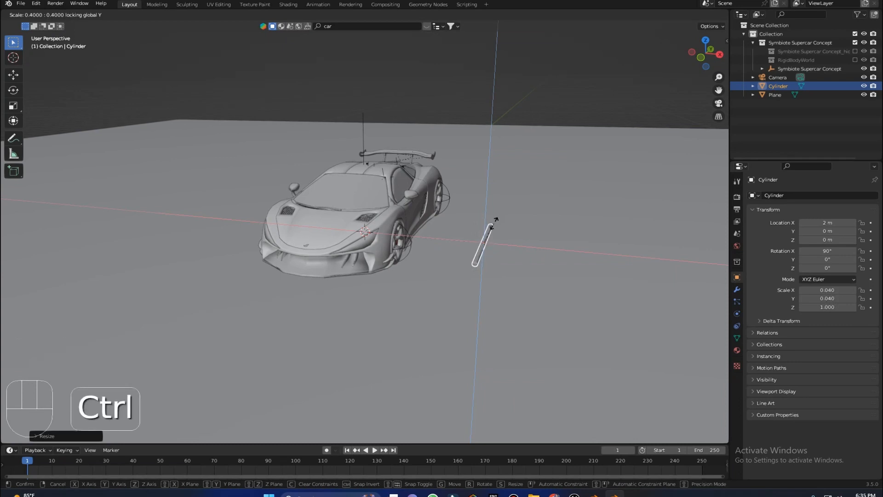
ctrl+click(491, 227)
Stretch the thin cylinder along global Y to a length scale of 3.
middle_drag(491, 227, 533, 196)
scroll(509, 184, down, 2)
scroll(507, 182, up, 3)
key(s)
key(y)
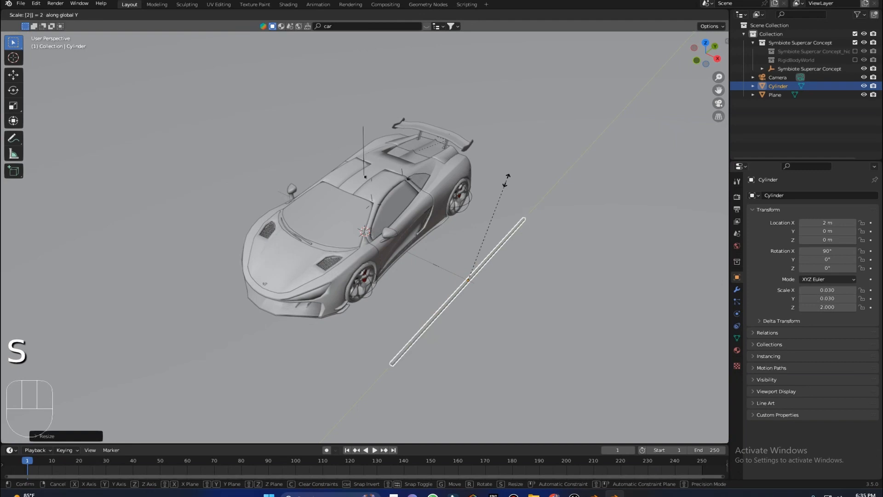
key(Return)
middle_drag(558, 193, 586, 180)
scroll(587, 181, up, 3)
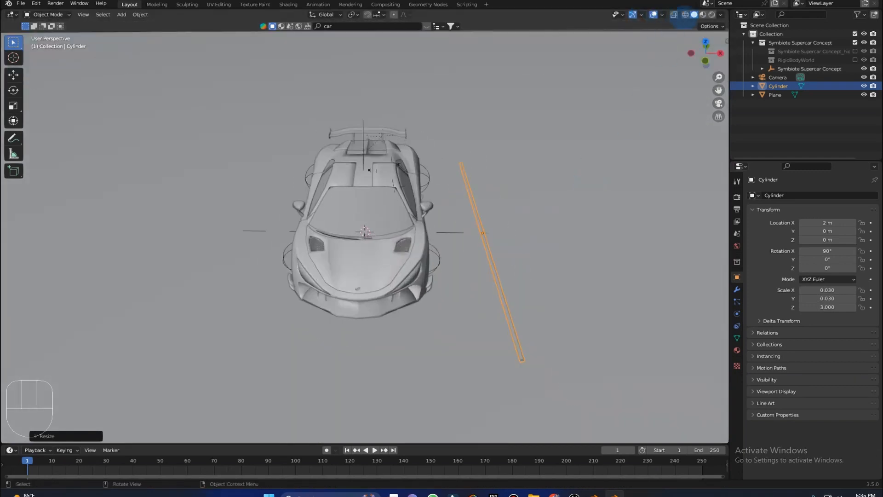
Duplicate the thin cylinder and move the copy about 3.9 m along negative X to the car's other side.
click(705, 42)
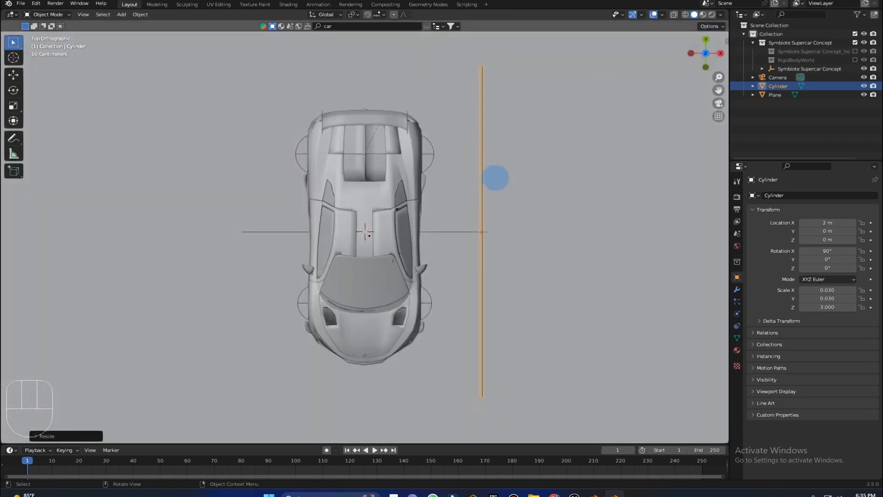
key(shift+d)
key(x)
key(ctrl)
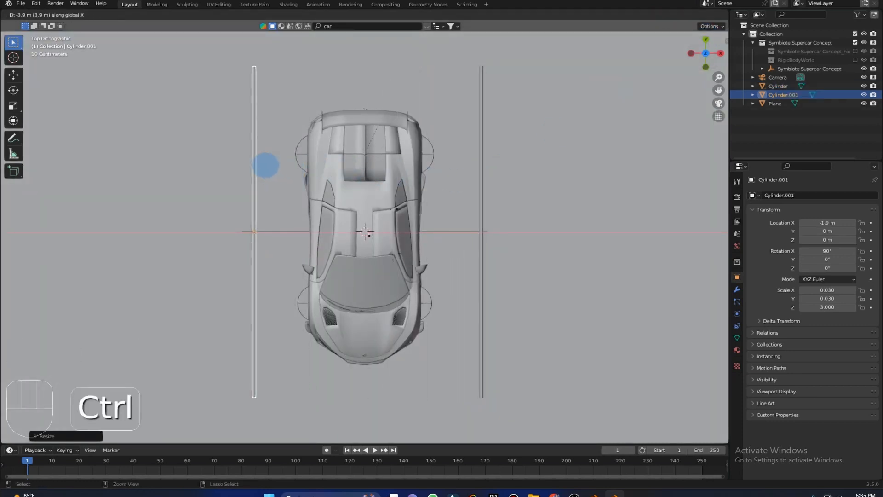
click(263, 161)
Select both cylinders and raise them about 0.028 m along Z so they rest on the ground plane.
middle_drag(329, 173, 492, 86)
shift+click(496, 243)
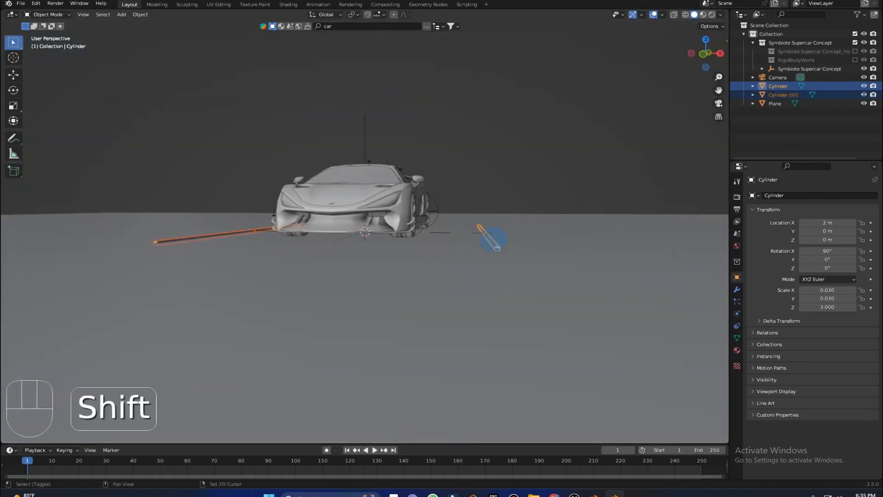
middle_drag(483, 237, 506, 129)
key(g)
key(z)
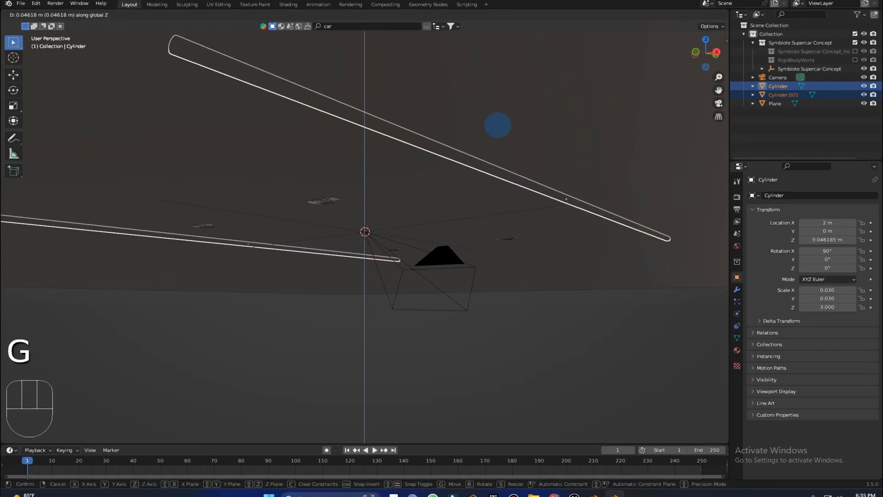
click(513, 136)
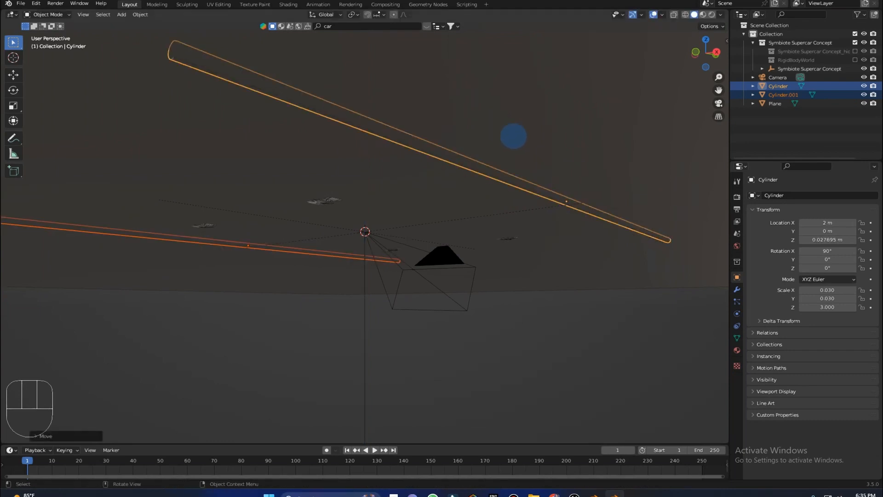
middle_drag(513, 137, 536, 158)
scroll(537, 158, down, 5)
click(477, 89)
key(shift+a)
mouse_move(472, 90)
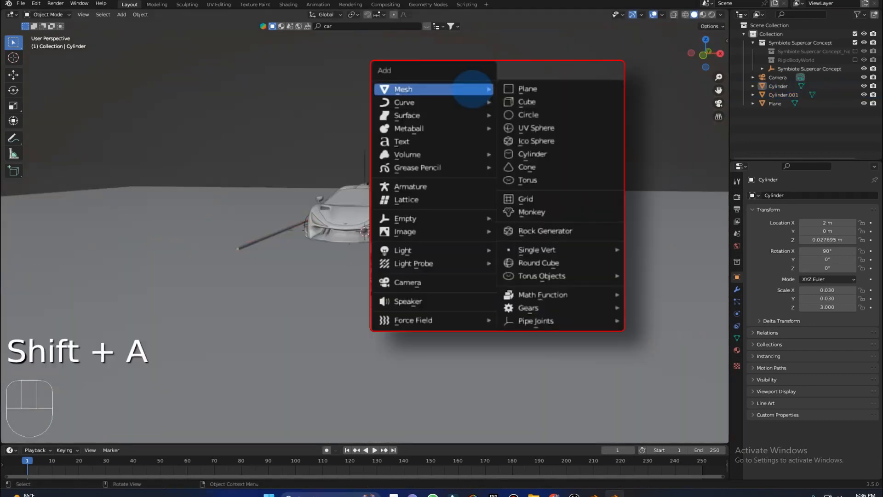
scroll(288, 306, up, 15)
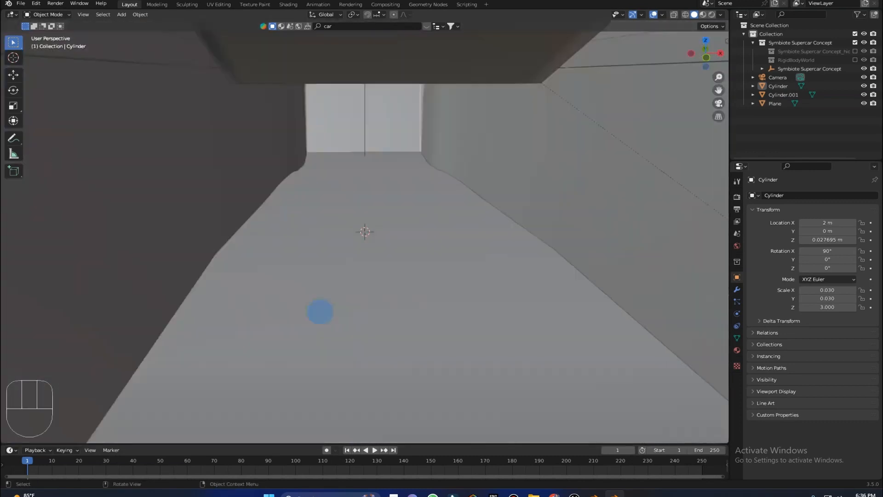
scroll(331, 311, down, 15)
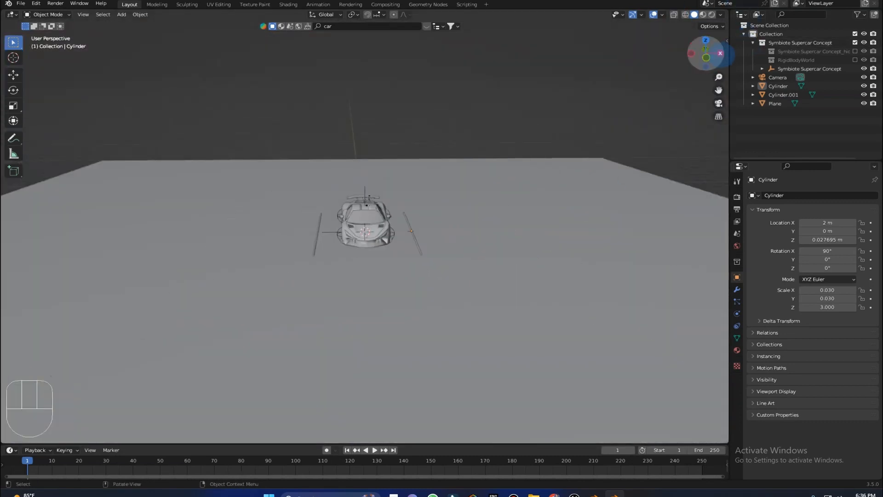
Align the camera to the front view of the car and move it up 5 m along Z.
click(706, 57)
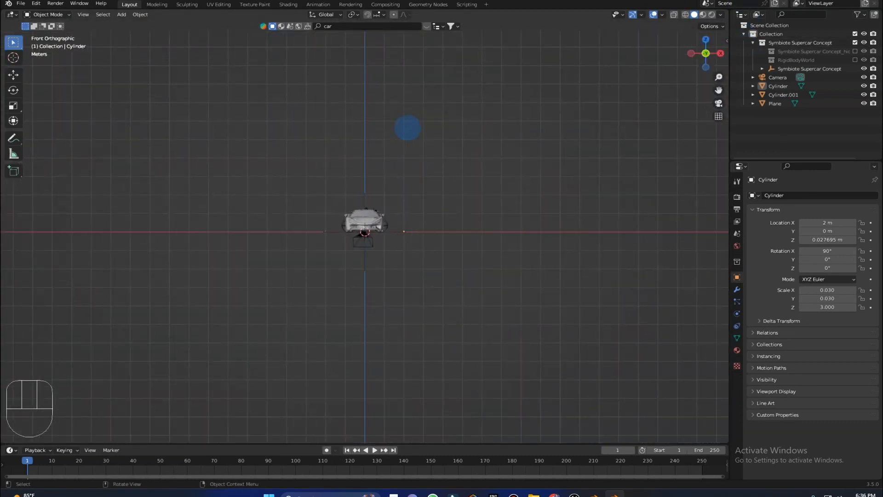
key(ctrl+alt+KP_0)
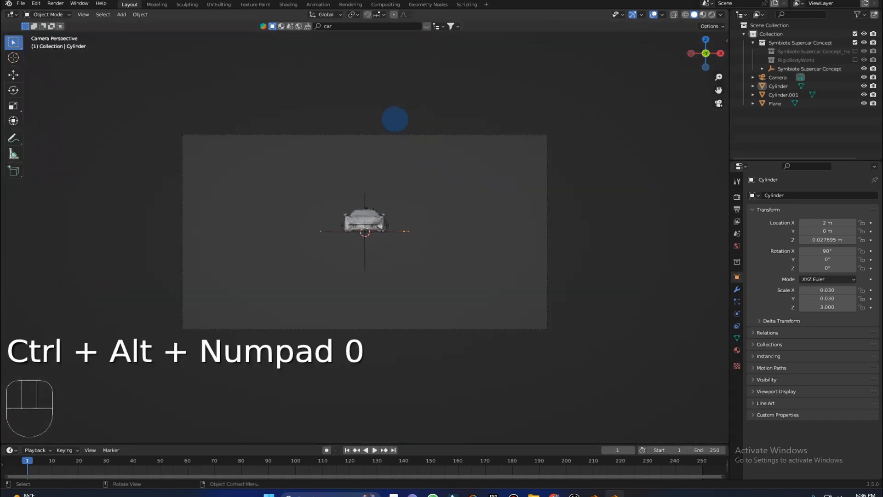
click(409, 134)
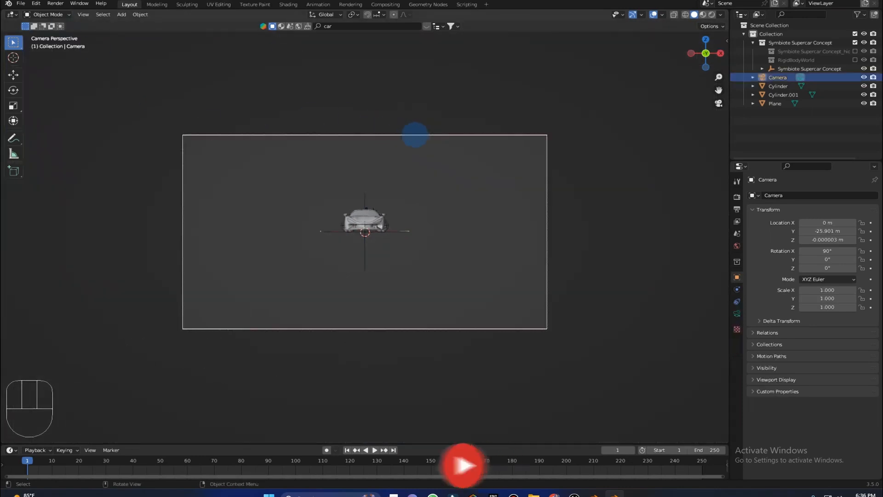
key(g)
key(z)
key(ctrl)
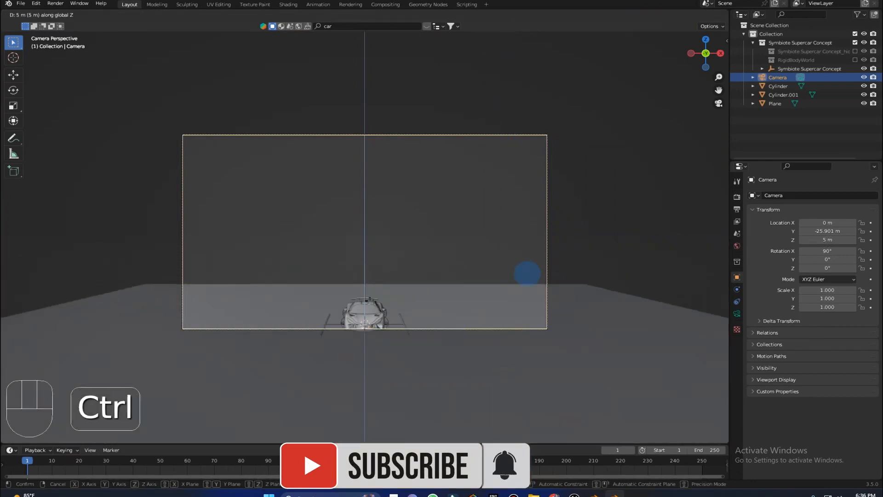
click(528, 274)
Tilt the camera to a 60° X rotation and save the project over car.blend.
key(r)
key(x)
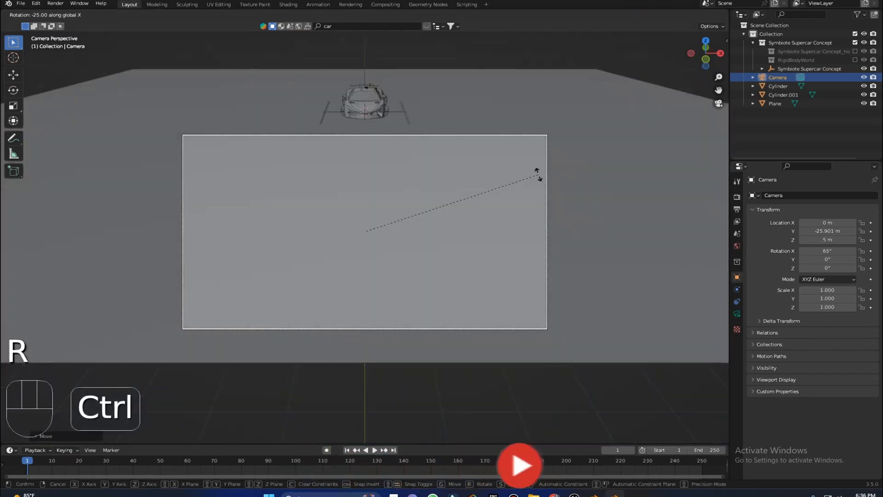
click(446, 233)
key(h)
key(u)
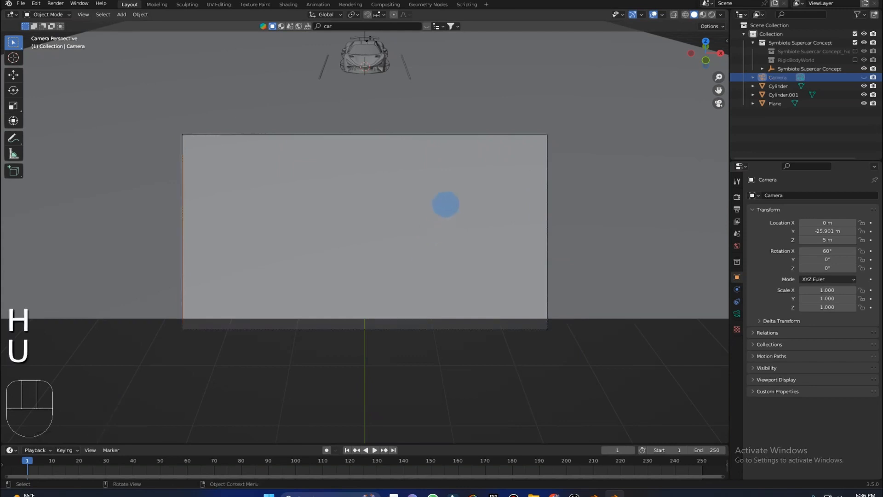
key(ctrl+z)
key(ctrl+s)
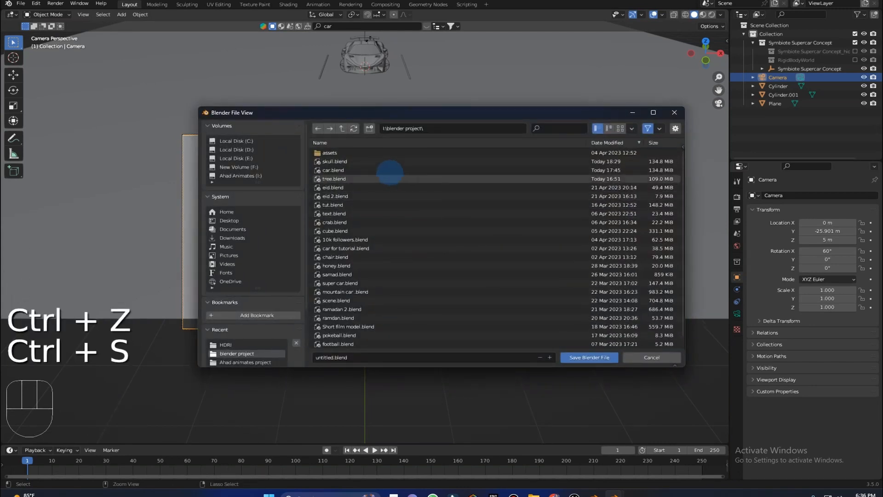
double_click(374, 171)
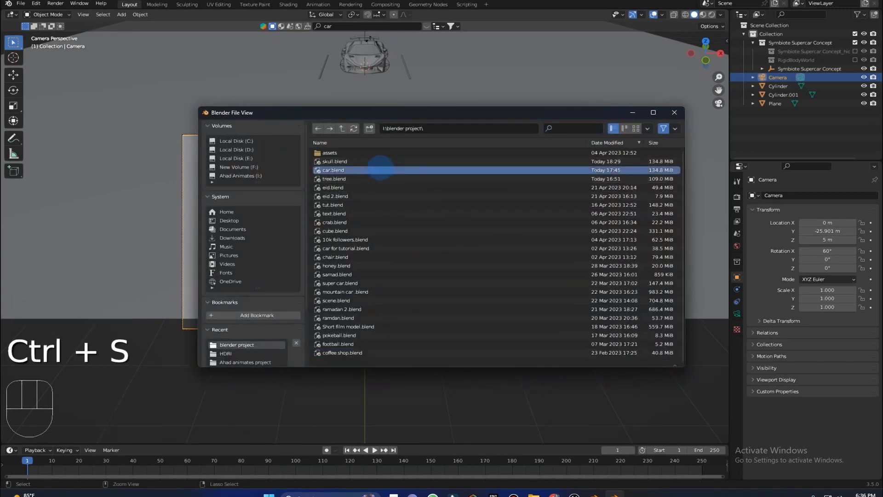
Move the camera 17 m along Y towards the car.
key(g)
key(y)
key(ctrl)
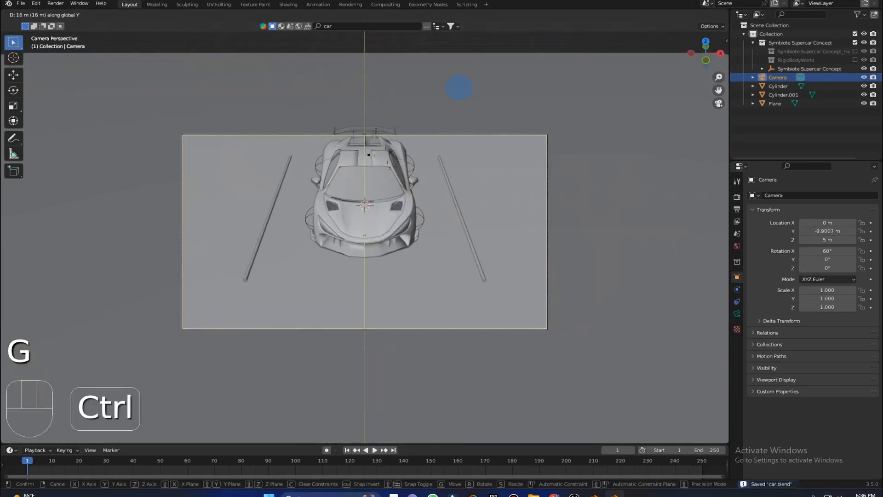
click(459, 86)
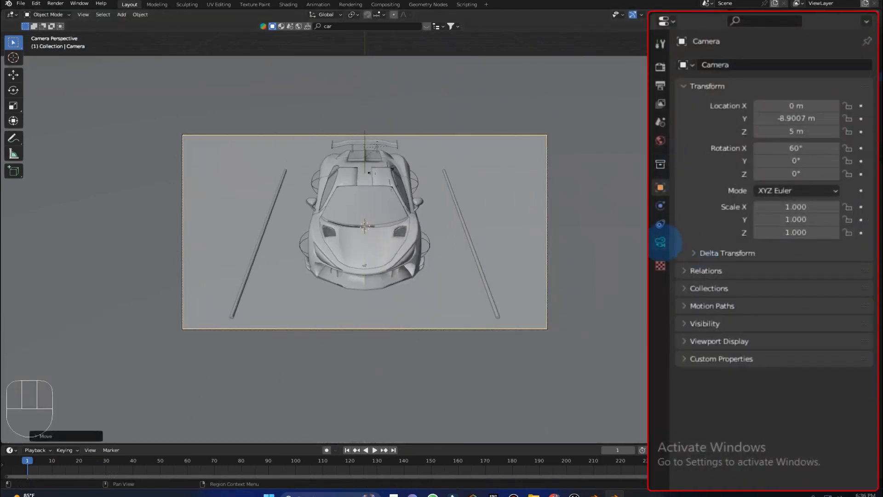
Change the camera's focal length and realign the camera to a view framing the car and both cylinders.
click(737, 313)
click(803, 127)
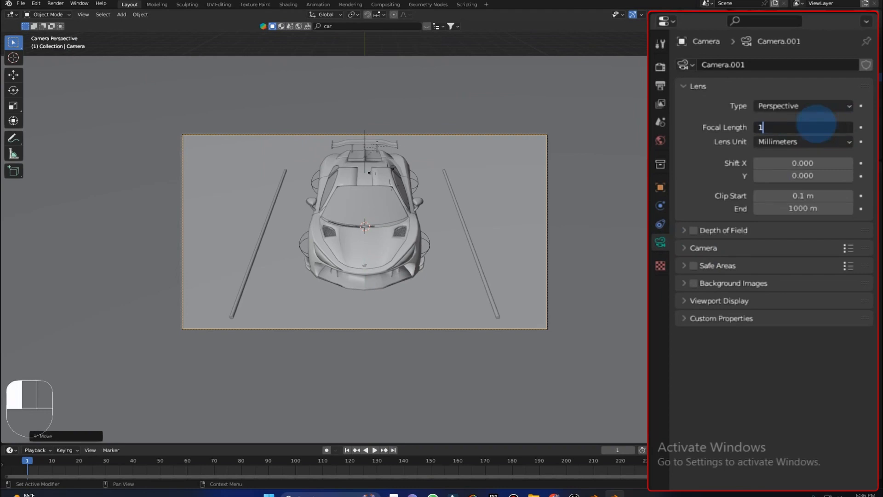
key(Return)
key(KP_0)
key(ctrl+z)
key(ctrl+alt+KP_0)
Set the render resolution width to 1080 px and realign the camera to a closer view of the car and both cylinders.
click(661, 86)
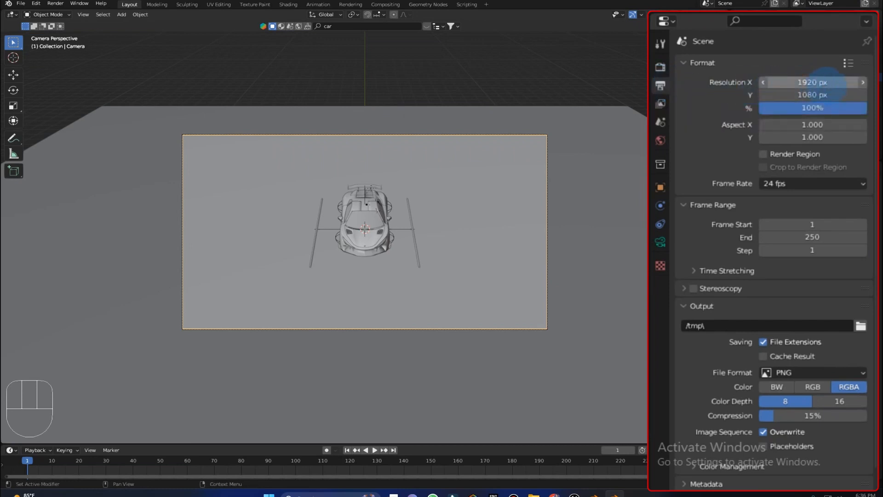
click(812, 83)
text(1080)
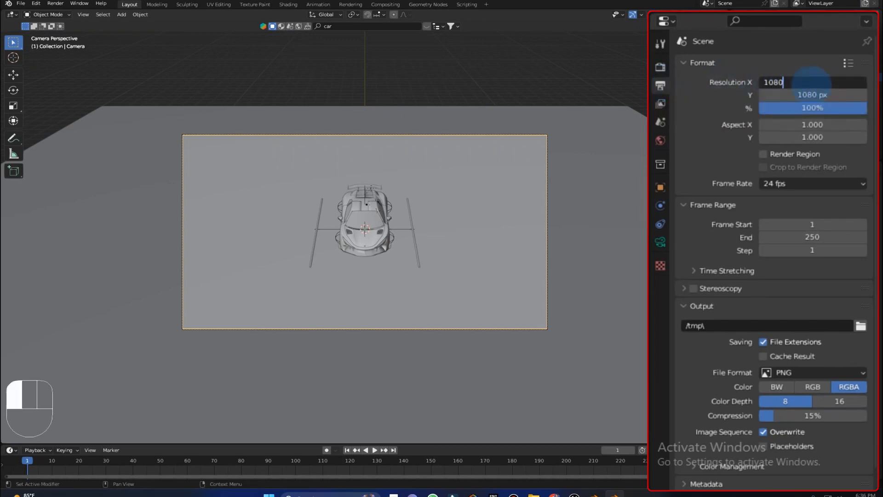
key(Return)
key(ctrl+alt+KP_0)
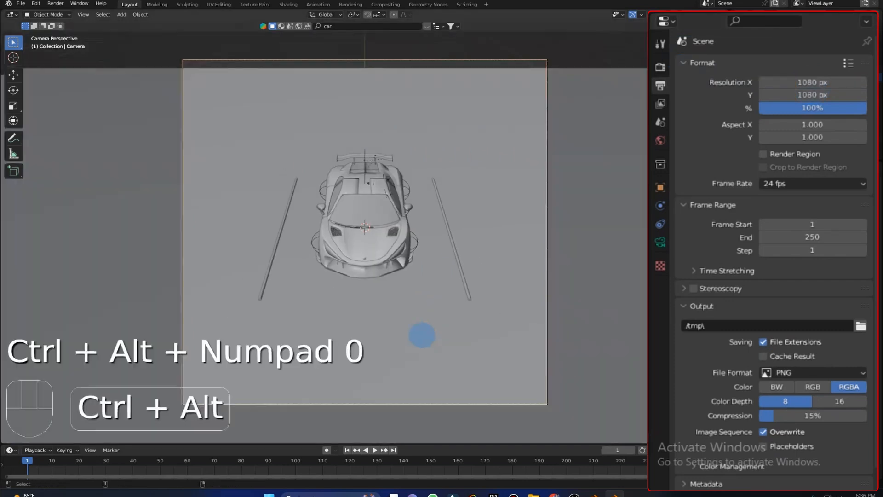
middle_drag(448, 341, 447, 340)
scroll(447, 340, up, 2)
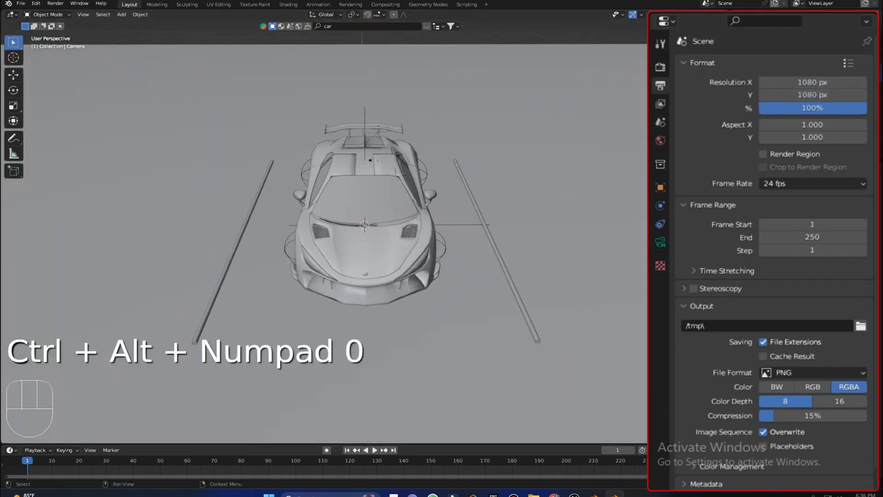
key(ctrl+alt+KP_0)
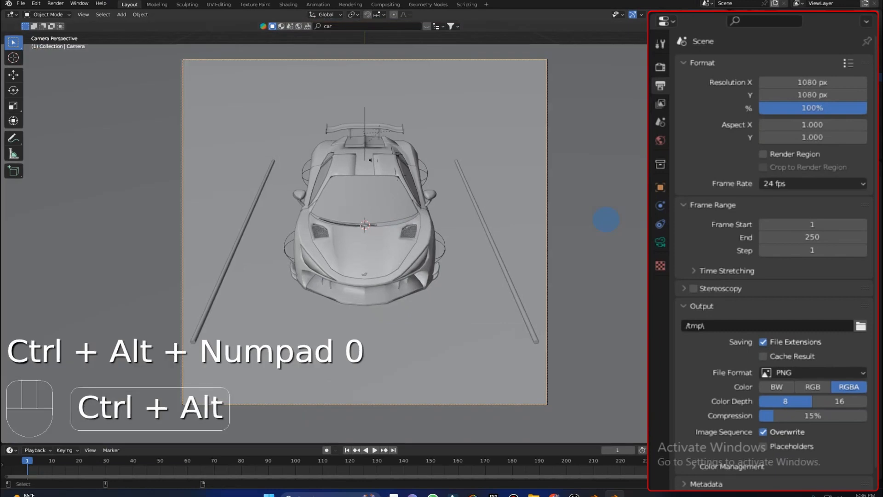
Set the camera's focal length to 100 mm and realign it to frame the car and both cylinders.
click(660, 241)
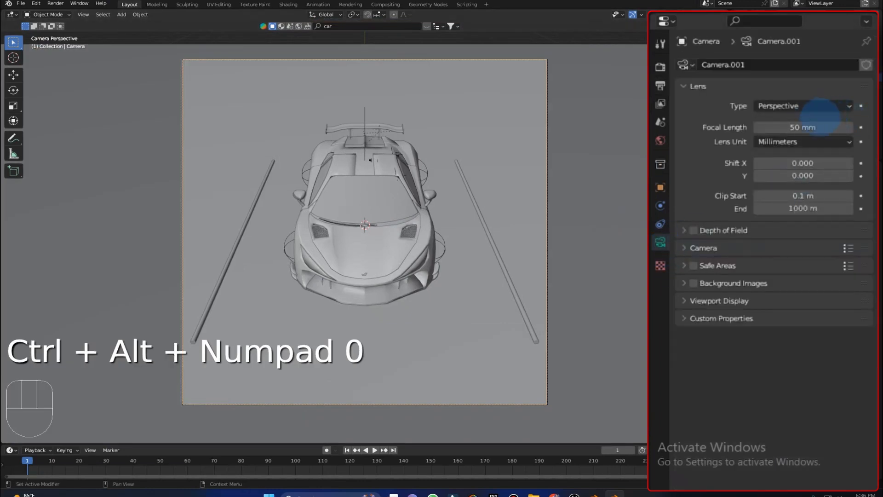
click(800, 132)
text(19)
key(BackSpace)
text(00)
click(548, 266)
key(KP_0)
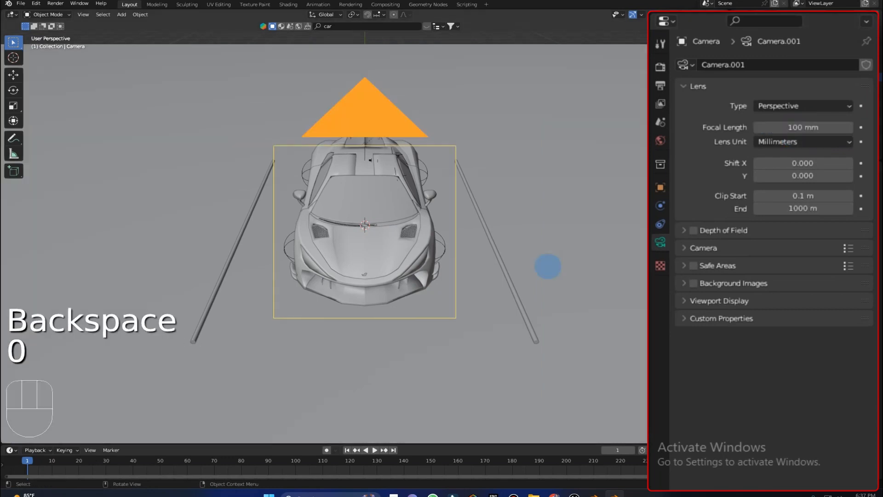
key(ctrl+alt+KP_0)
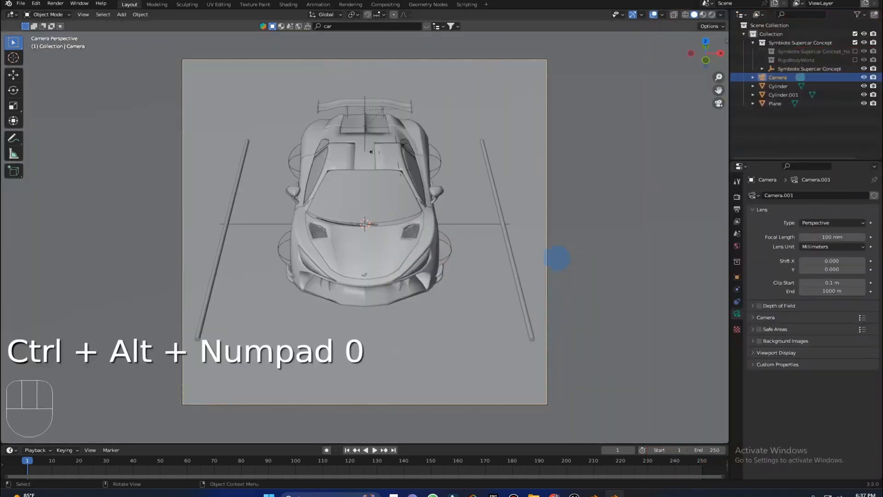
Rotate the camera 5° about the global X axis.
key(r)
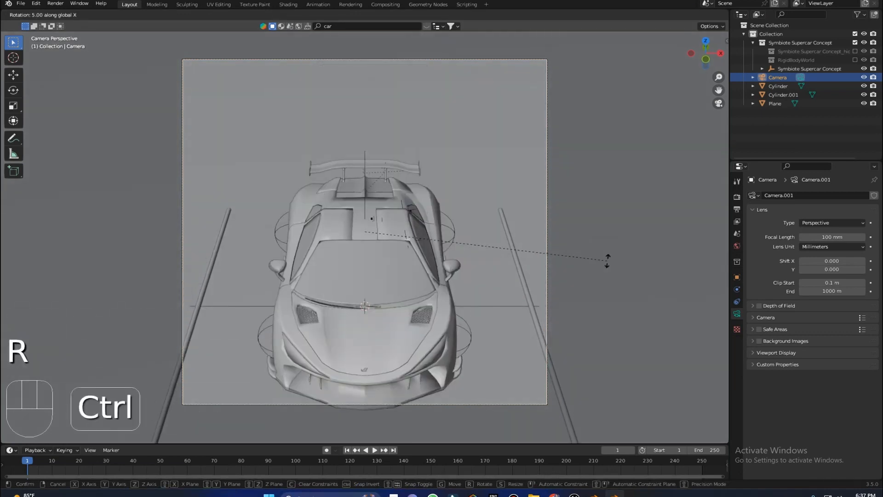
click(607, 260)
key(g)
key(y)
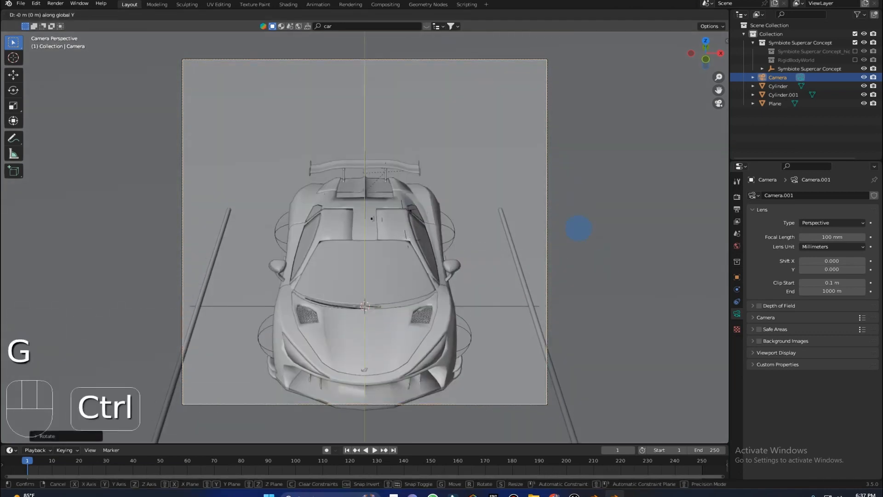
click(578, 230)
Move the camera down along Z, trying offsets of -0.5 m and -0.7 m.
key(g)
key(z)
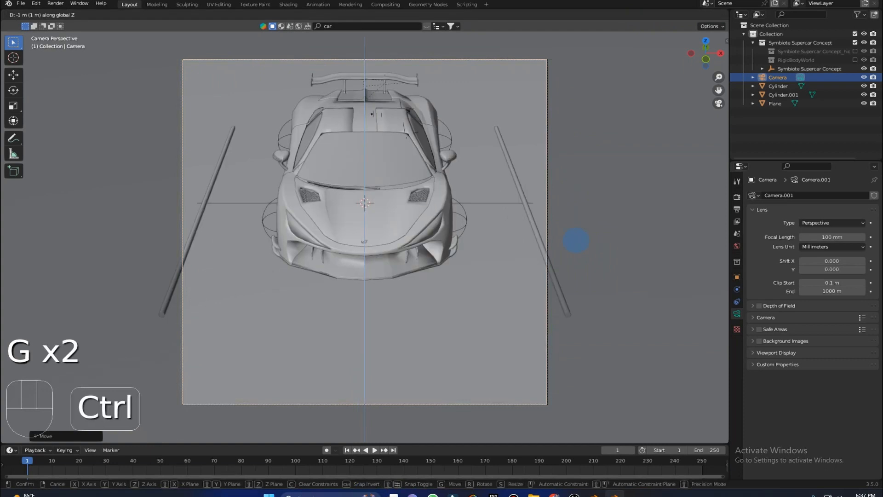
click(74, 402)
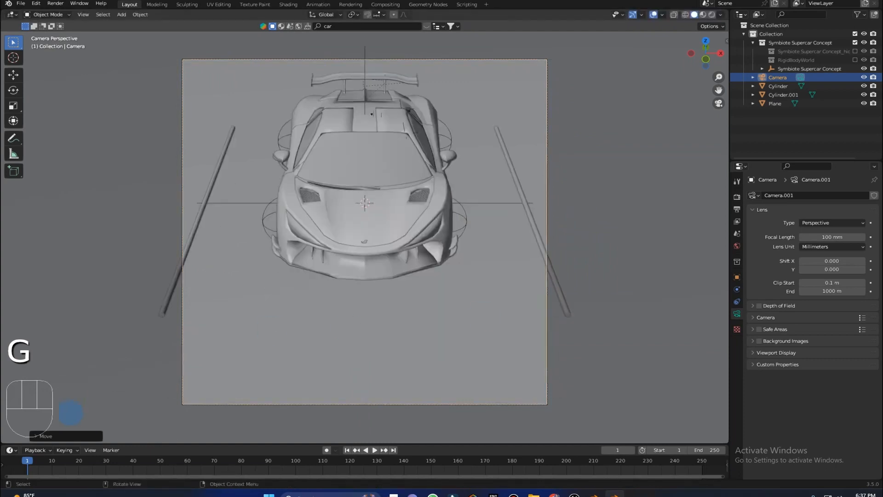
click(68, 435)
click(175, 374)
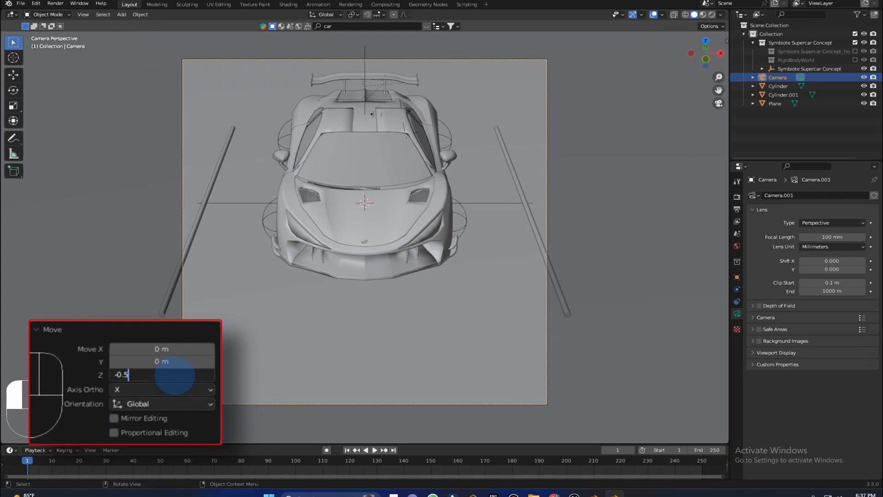
key(Return)
click(152, 377)
text(-)
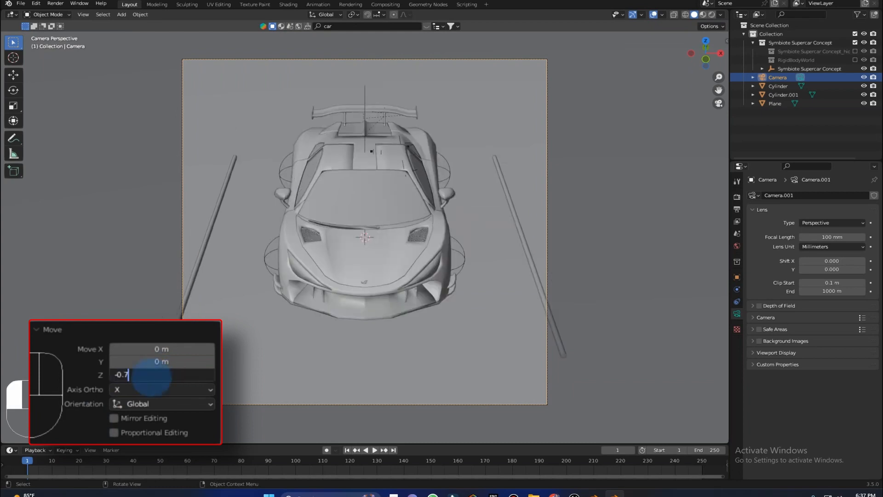
text(0.7)
key(Return)
Set the camera's Z move to -0.3 m and save the project.
click(161, 378)
key(BackSpace)
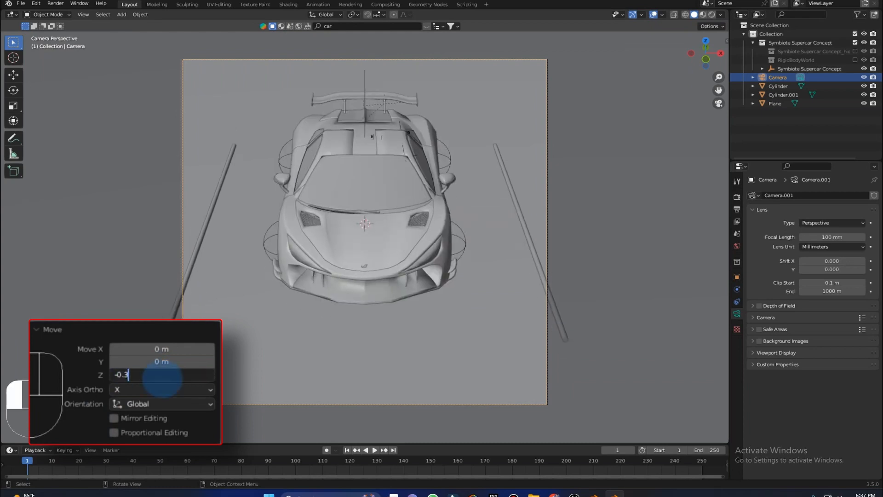
text(-0.3)
key(Return)
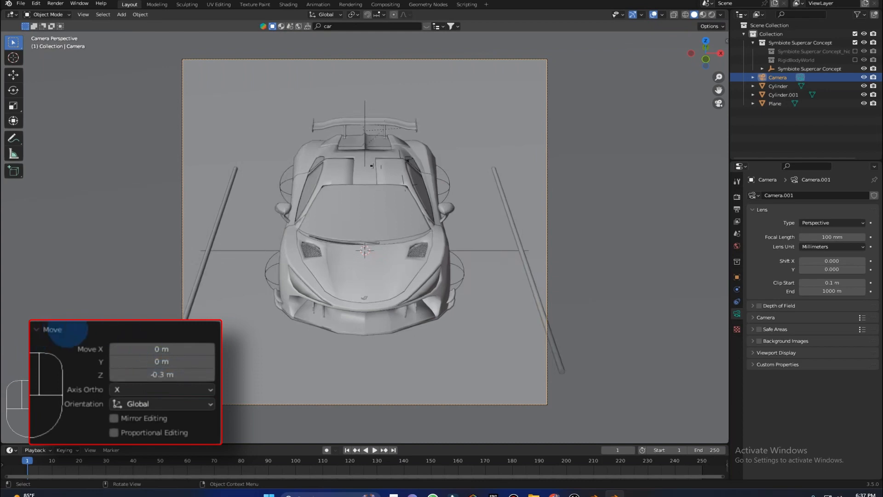
click(59, 330)
key(ctrl+d)
key(ctrl+s)
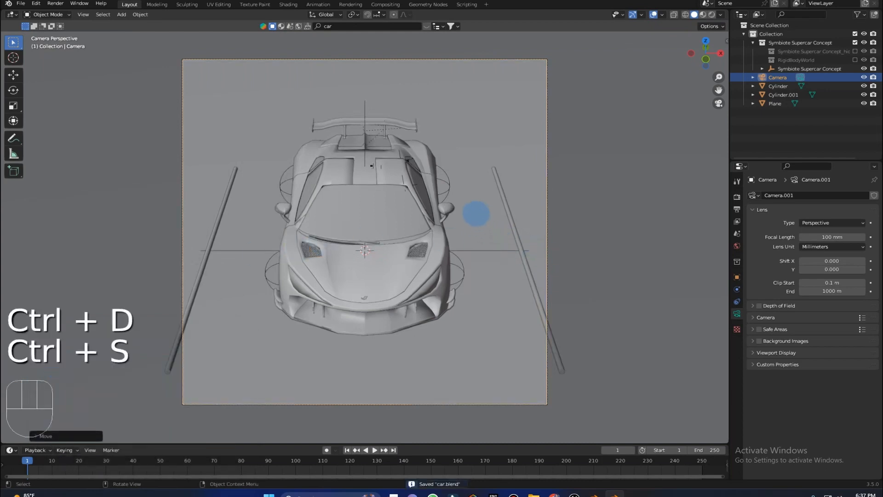
Add a plane at the car, scale it by 2, and scale it by 2 again along Y.
middle_drag(502, 215, 474, 161)
key(shift+a)
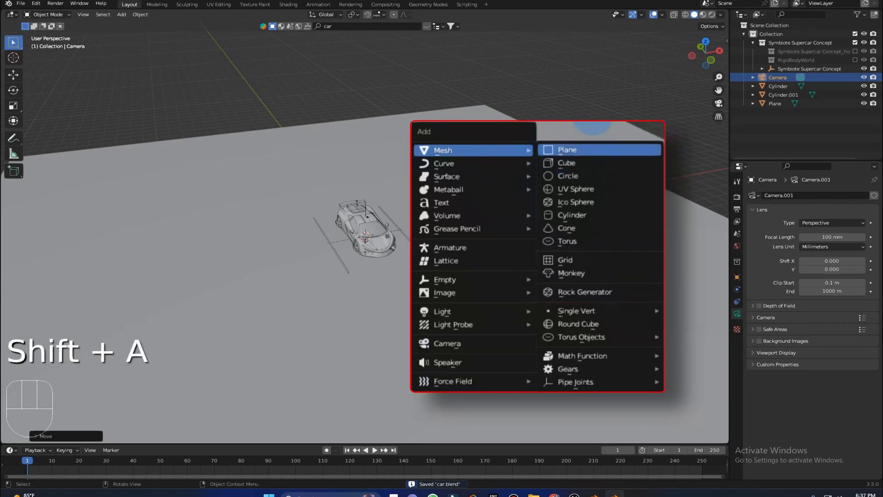
click(593, 150)
middle_drag(478, 174, 468, 205)
text(s2)
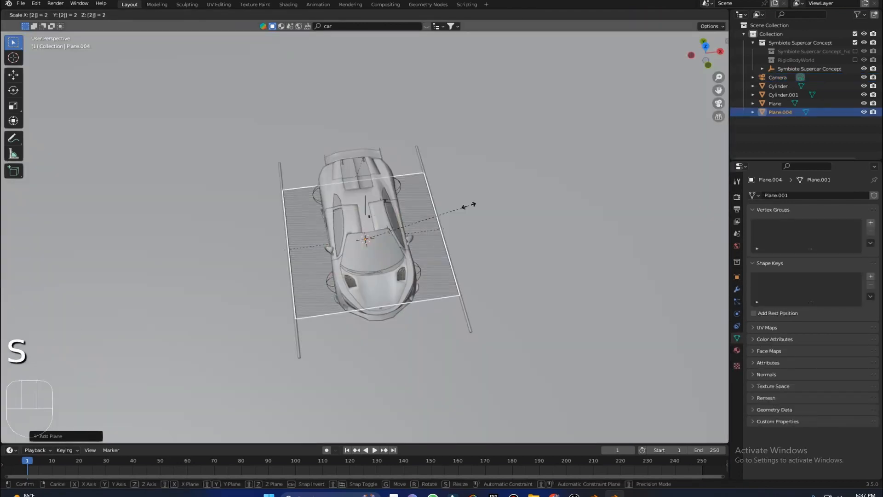
click(414, 227)
text(sy)
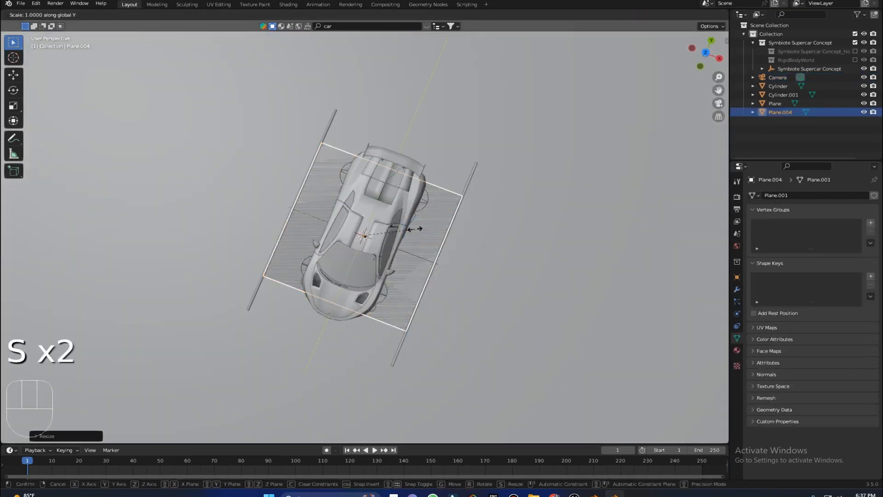
text(2)
click(414, 229)
Move the new plane up 19 m along Z, above the car.
middle_drag(452, 236, 481, 177)
scroll(481, 177, down, 5)
key(g)
key(z)
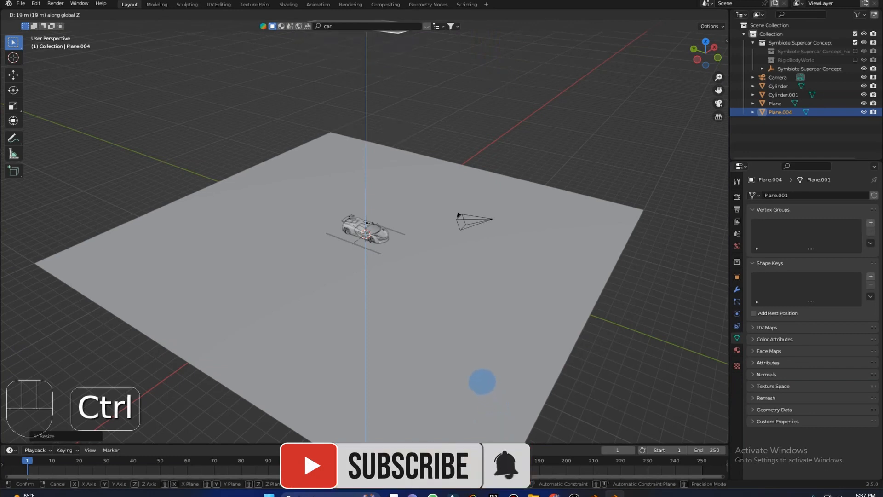
click(482, 381)
Select the ground plane and scale it up uniformly.
scroll(480, 322, down, 4)
middle_drag(479, 311, 509, 144)
click(435, 224)
key(s)
click(504, 214)
Add an area light at the car's position.
scroll(414, 217, down, 3)
key(shift+a)
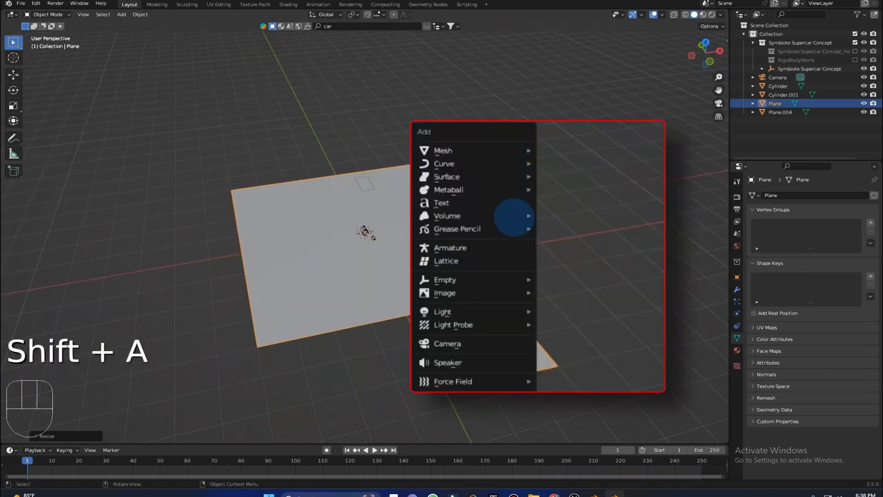
mouse_move(519, 312)
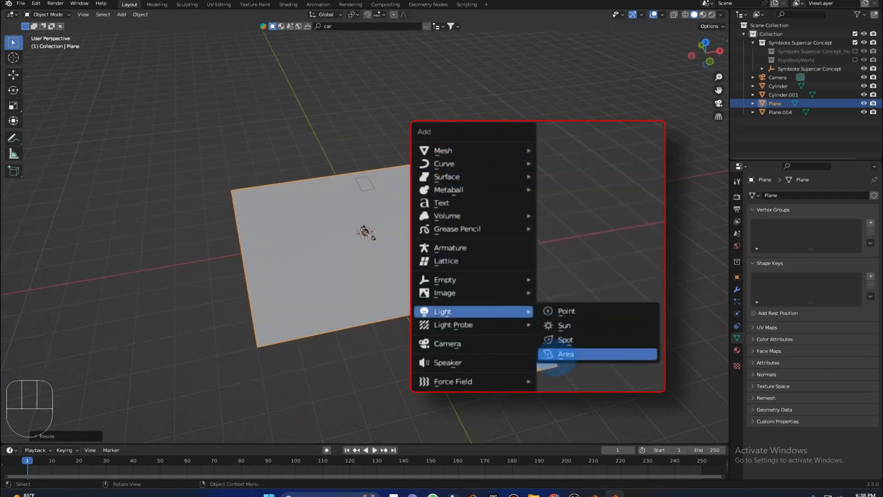
click(565, 354)
scroll(457, 226, up, 5)
key(s)
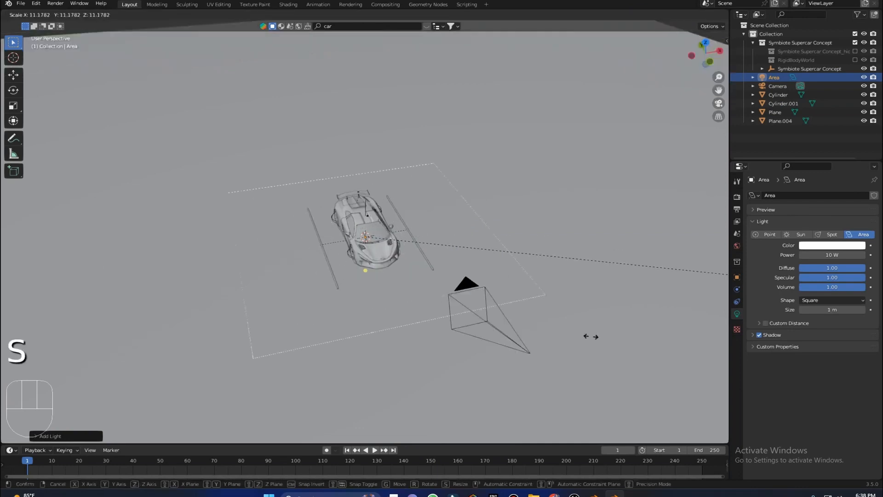
right_click(132, 327)
text(s10)
right_click(226, 282)
Scale the area light up uniformly to a large square that encloses the car and the camera.
text(s1)
key(Return)
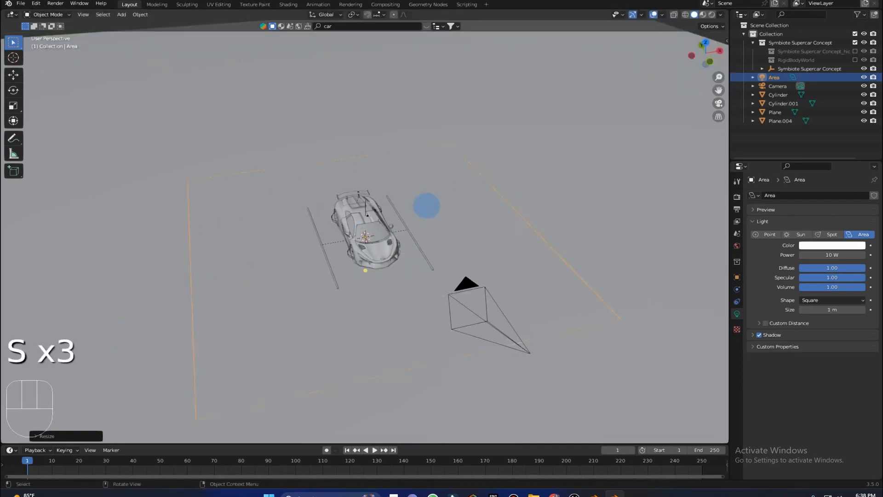
Move the area light in the positive X direction, well away from the side of the car.
scroll(414, 216, down, 5)
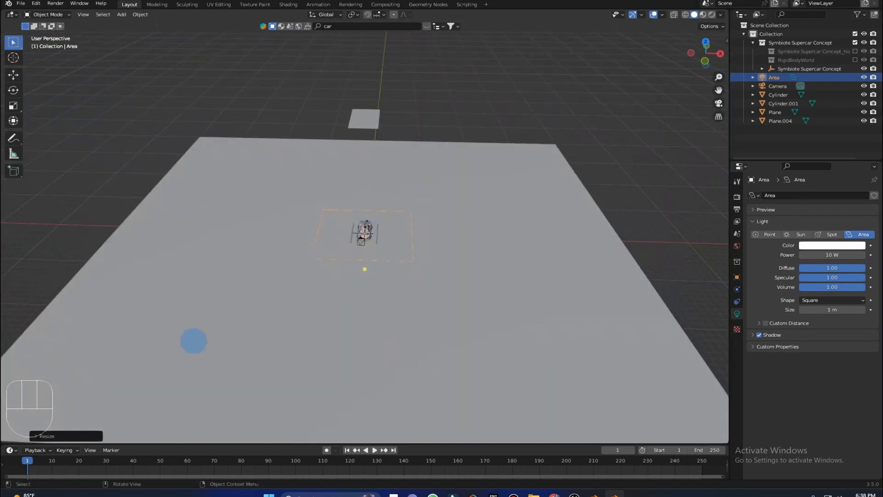
scroll(411, 166, down, 4)
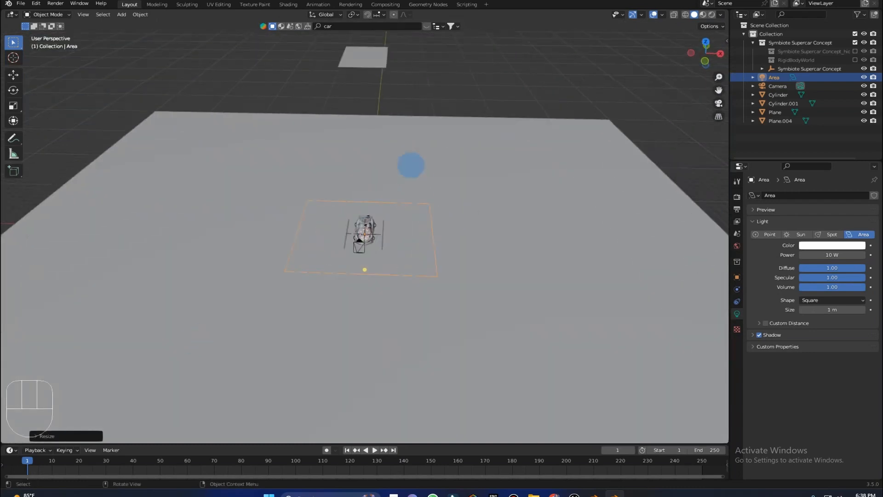
key(g)
key(x)
key(ctrl)
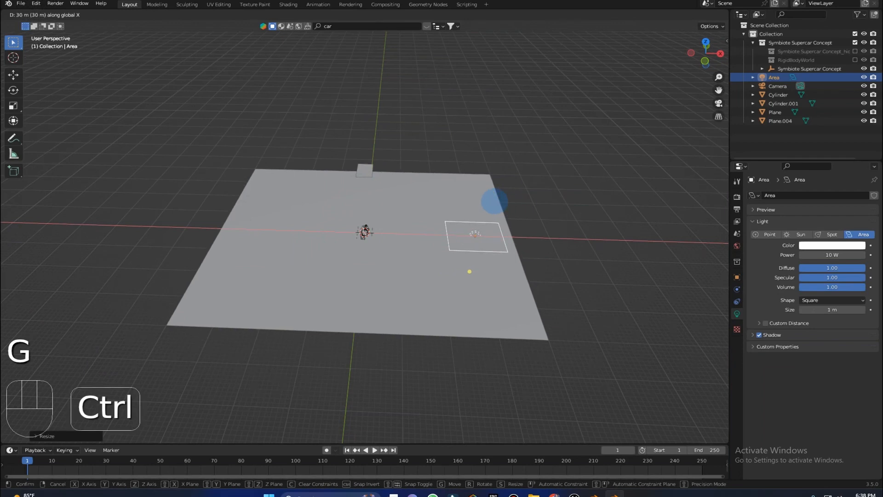
click(460, 209)
Rotate the area light about the global Y axis until it stands nearly upright and faces the car.
scroll(506, 192, up, 4)
middle_drag(507, 191, 521, 153)
key(r)
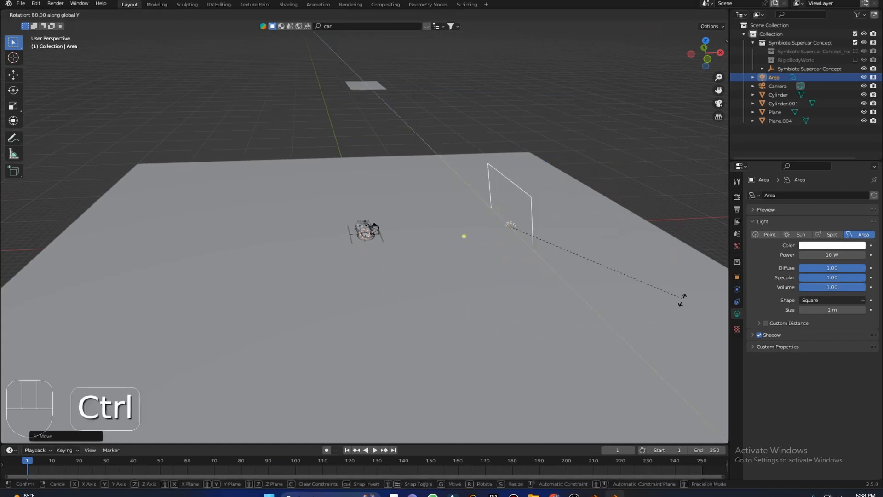
click(654, 293)
key(g)
key(z)
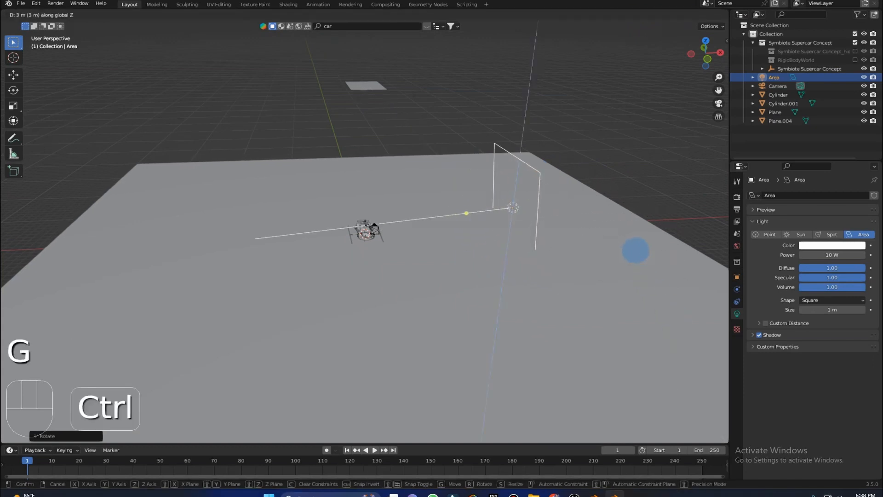
ctrl+click(634, 243)
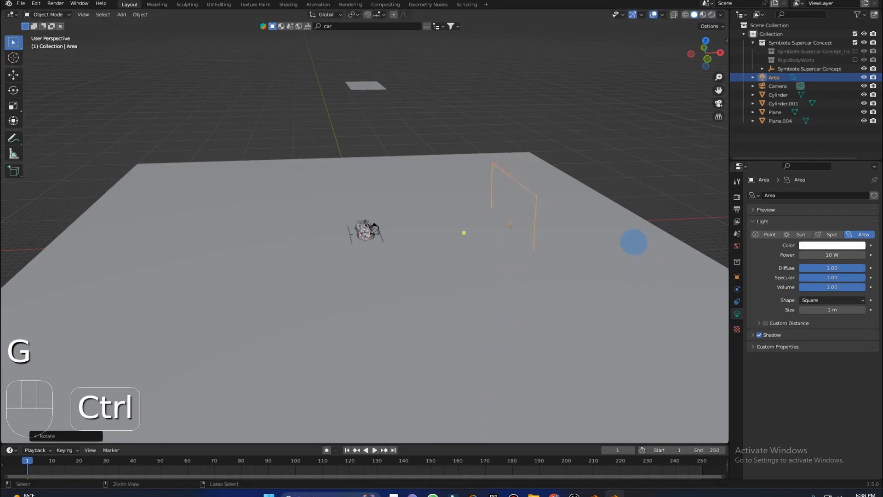
Raise the area light along Z above the ground plane.
middle_drag(634, 242, 557, 142)
key(g)
key(z)
ctrl+click(575, 65)
Scale the area light to 0.7 along Z and readjust its height along Z.
key(s)
key(z)
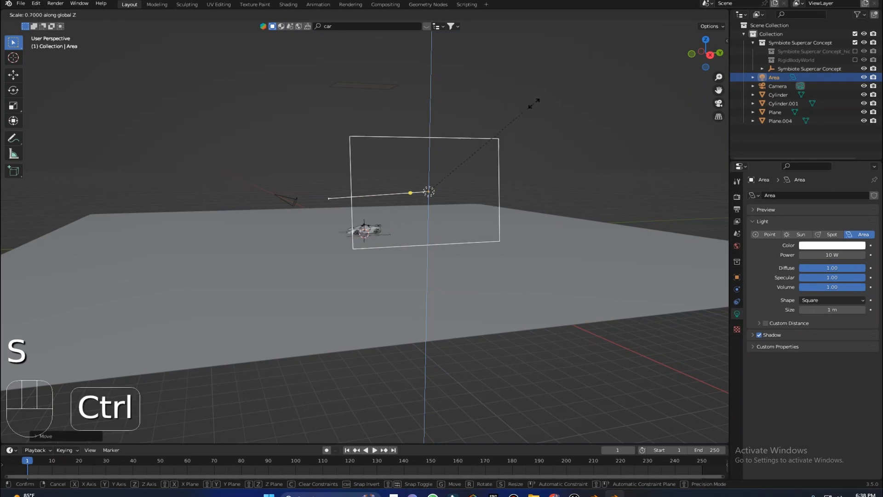
ctrl+click(533, 99)
key(g)
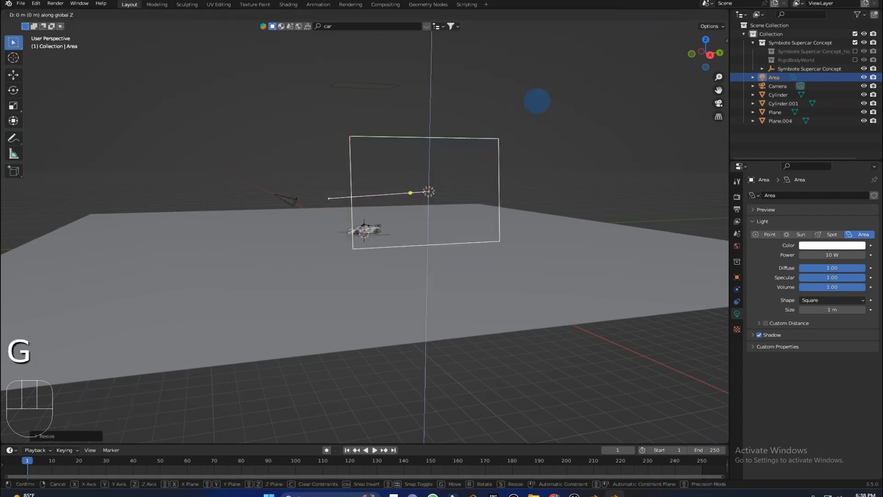
key(z)
ctrl+click(517, 107)
mouse_move(516, 107)
middle_down()
mouse_move(513, 101)
mouse_move(522, 100)
middle_up()
key(r)
key(x)
right_click(500, 101)
Rotate the area light about the global Y axis to aim down at the car and save the project.
key(r)
key(y)
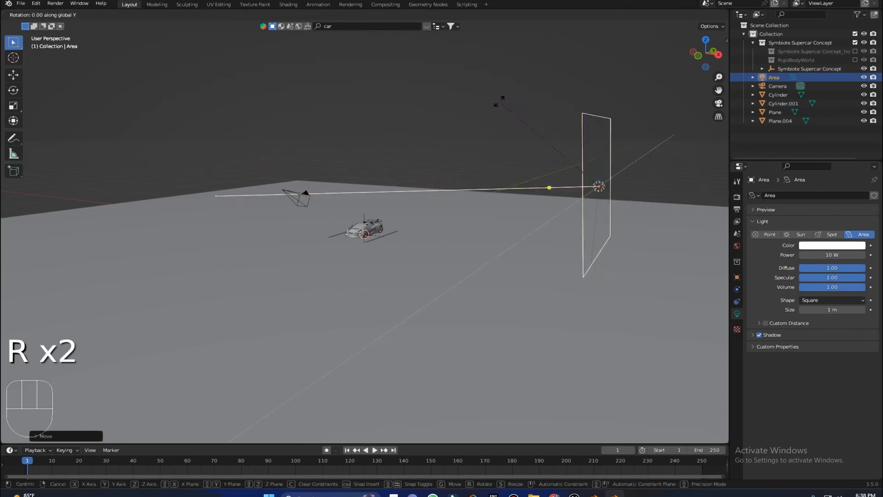
scroll(518, 111, down, 3)
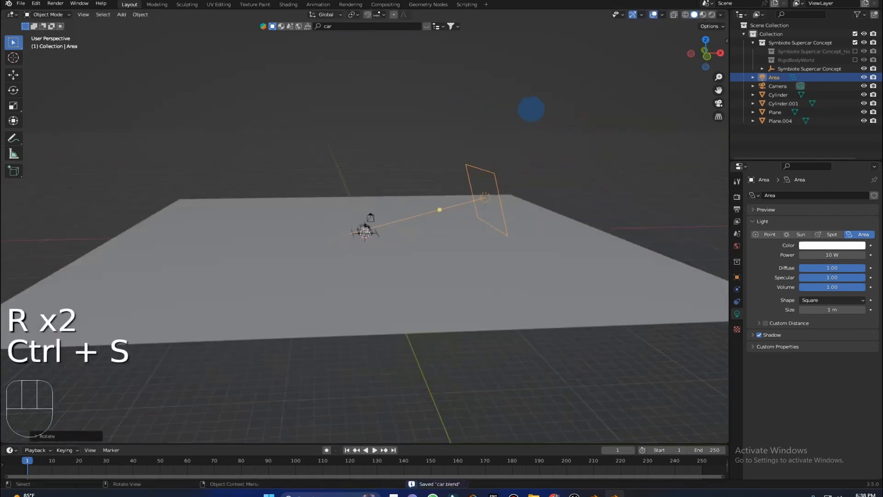
Undo the area light's last rotation and move the light outward along the global X axis, away from the car.
key(ctrl+z)
middle_drag(499, 99, 483, 100)
key(g)
key(x)
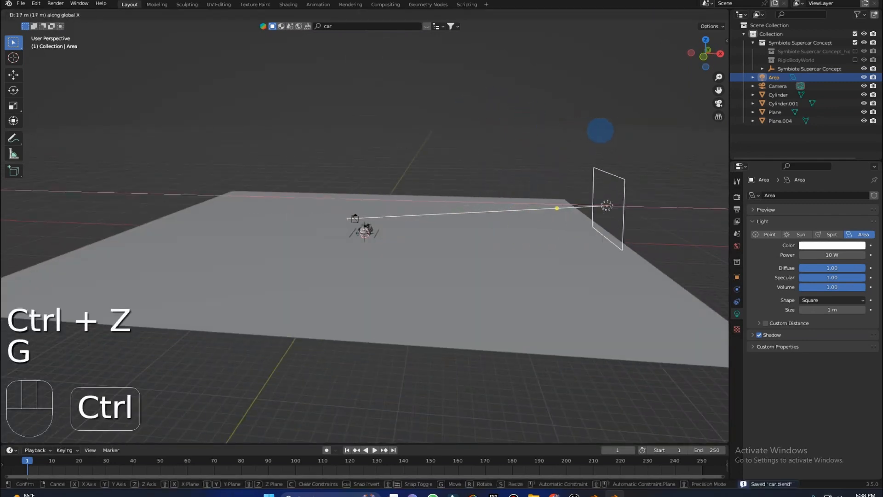
click(579, 130)
Lower the area light about 2 m along the global Z axis and undo the stray edits.
key(g)
key(z)
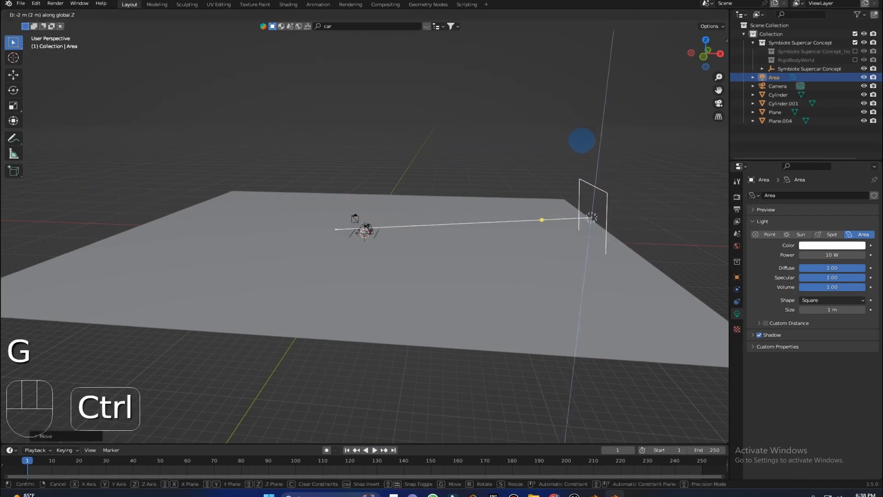
key(h)
key(c)
key(ctrl+z)
key(ctrl+z)
Duplicate the area light in place and rotate the copy 180 degrees about the global Z axis.
key(shift+d)
right_click(516, 101)
text(rz)
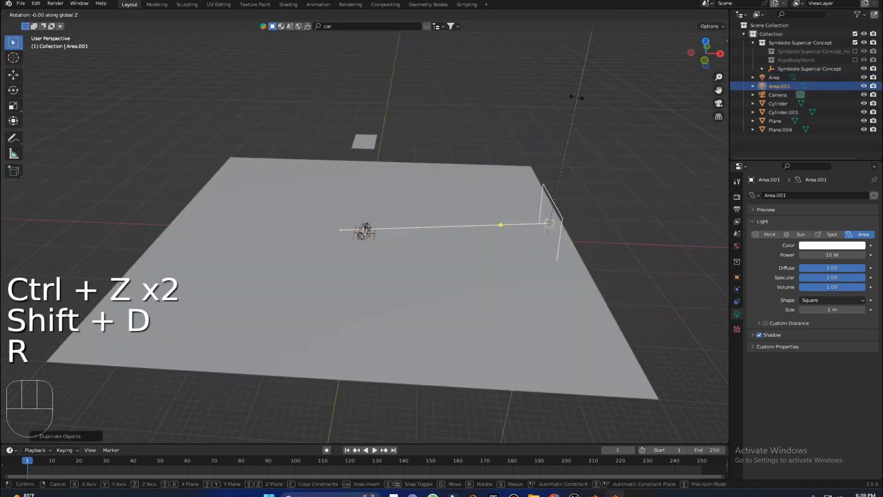
text(180)
key(Return)
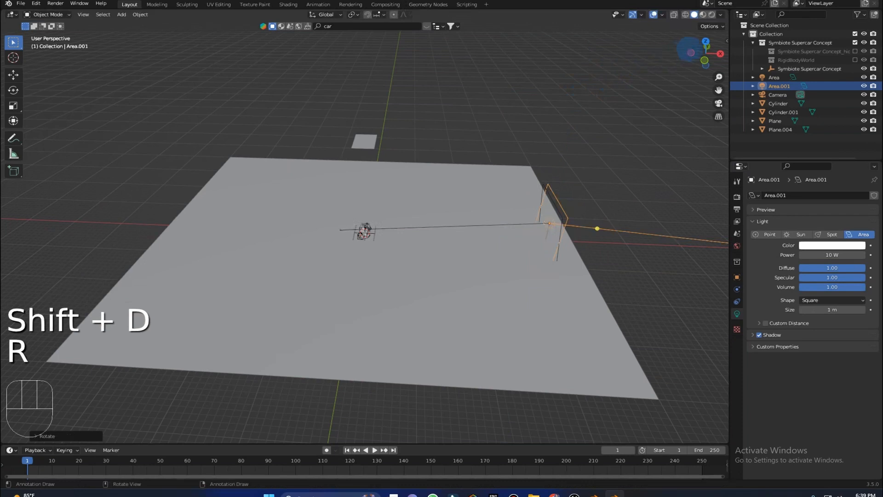
Move the duplicated area light -70 m along the global X axis to the opposite side of the car and save the project.
click(705, 43)
key(g)
key(x)
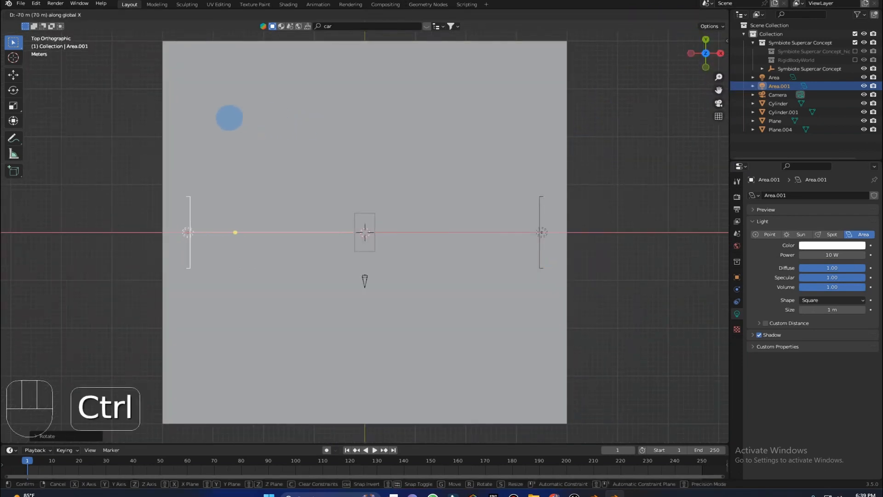
ctrl+click(229, 117)
key(ctrl+s)
Select the original area light and rotate it slightly about the global Z axis.
middle_drag(397, 149, 434, 78)
middle_drag(395, 188, 410, 177)
click(338, 192)
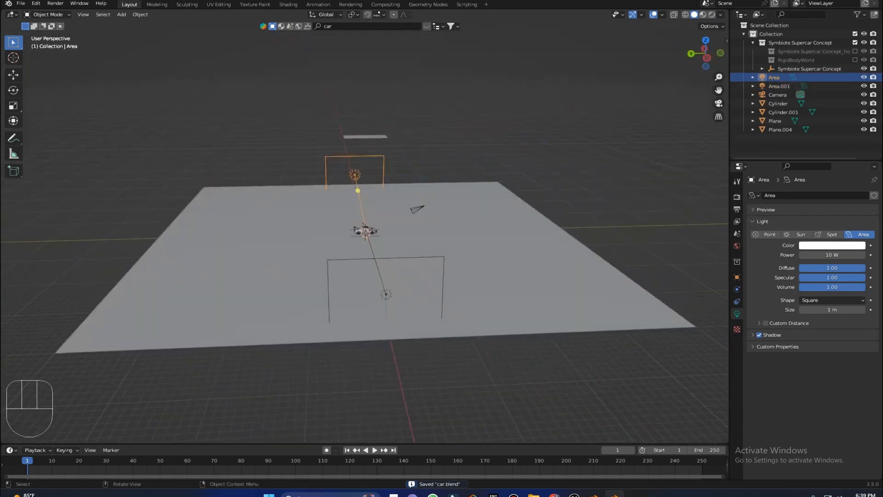
key(r)
key(z)
ctrl+click(524, 150)
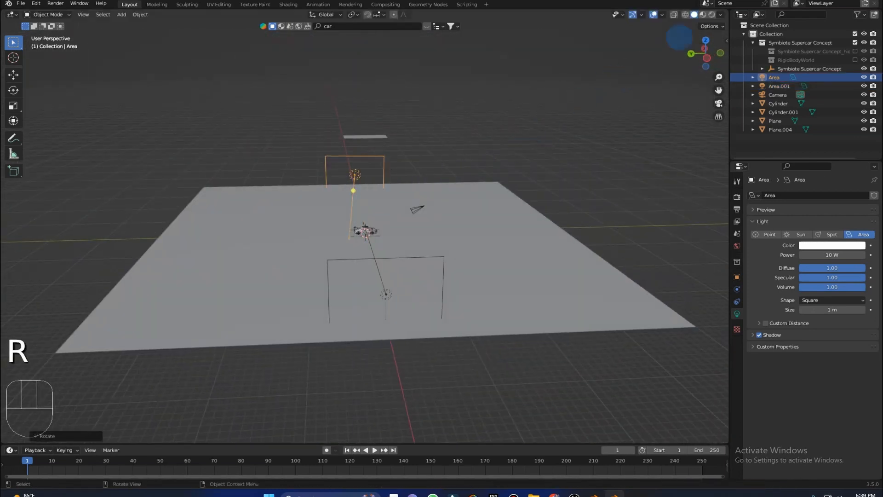
Move the original area light along the global Y axis toward the camera.
click(708, 38)
key(g)
key(y)
ctrl+click(536, 137)
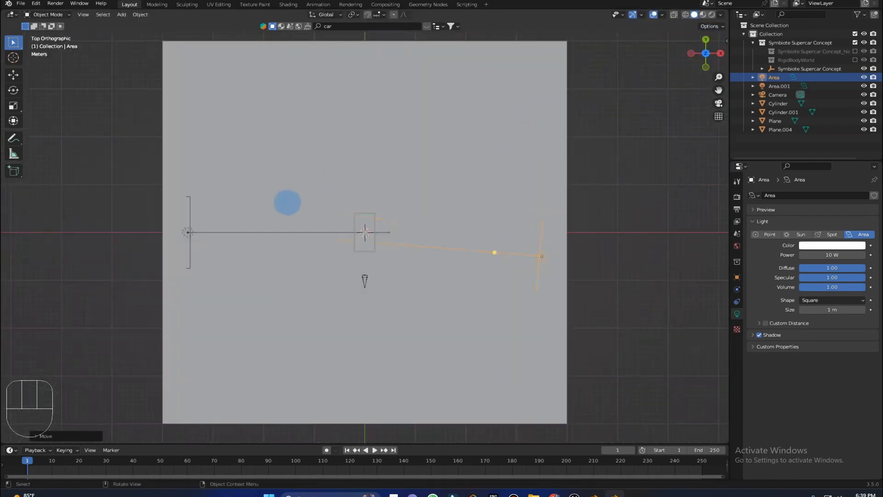
Rotate the duplicated area light 5 degrees about Z, move it -5 m along Y, and save the project.
click(309, 233)
key(r)
key(z)
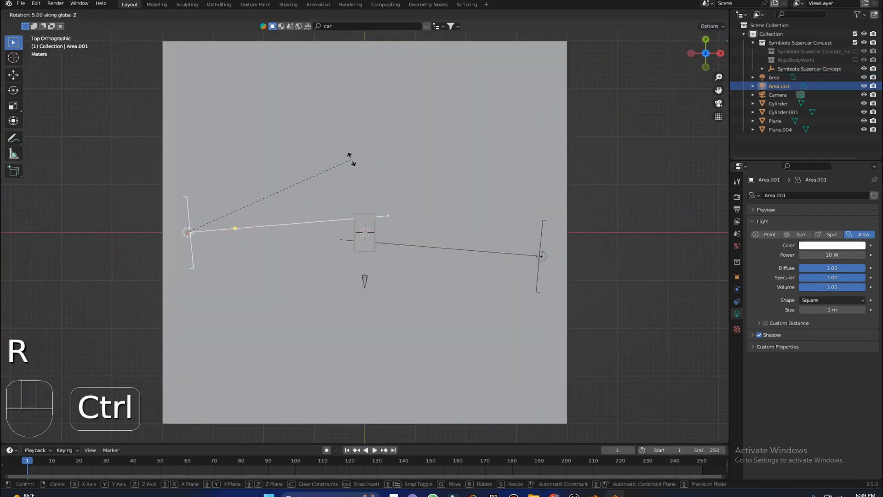
ctrl+click(357, 171)
key(g)
key(y)
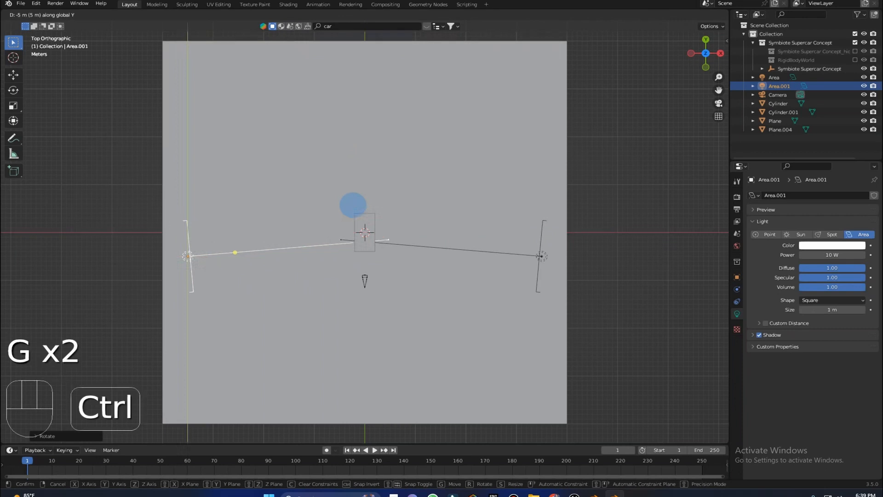
ctrl+click(352, 205)
key(ctrl+s)
Check the lights through the camera and move the original area light inward along the global X axis toward the car.
middle_drag(432, 175, 455, 85)
scroll(511, 79, down, 4)
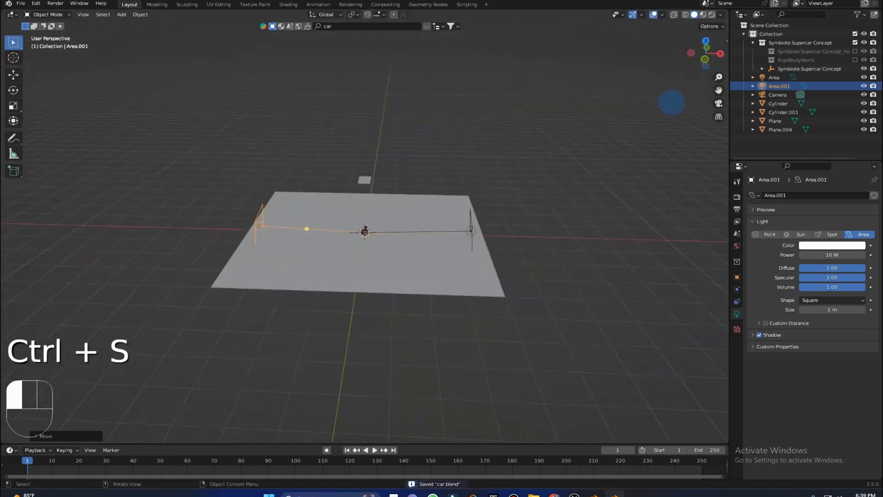
click(665, 105)
click(718, 104)
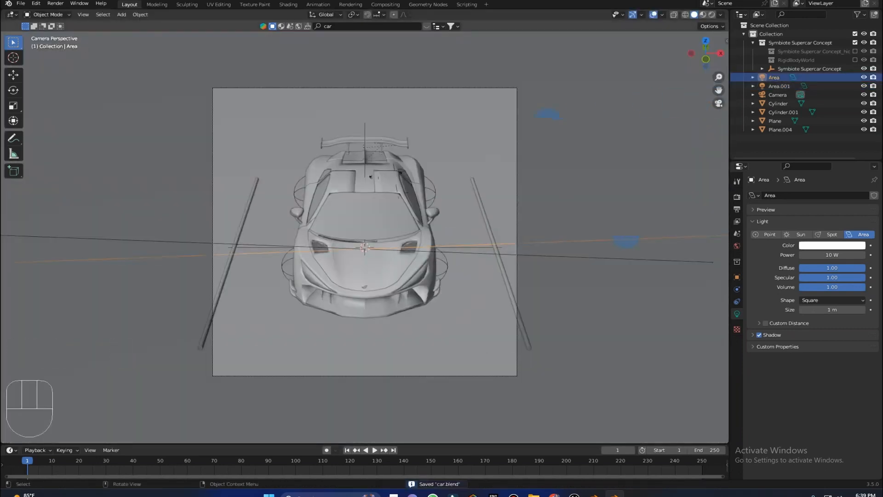
click(569, 241)
middle_drag(602, 203, 621, 209)
scroll(621, 209, down, 12)
middle_drag(586, 168, 590, 200)
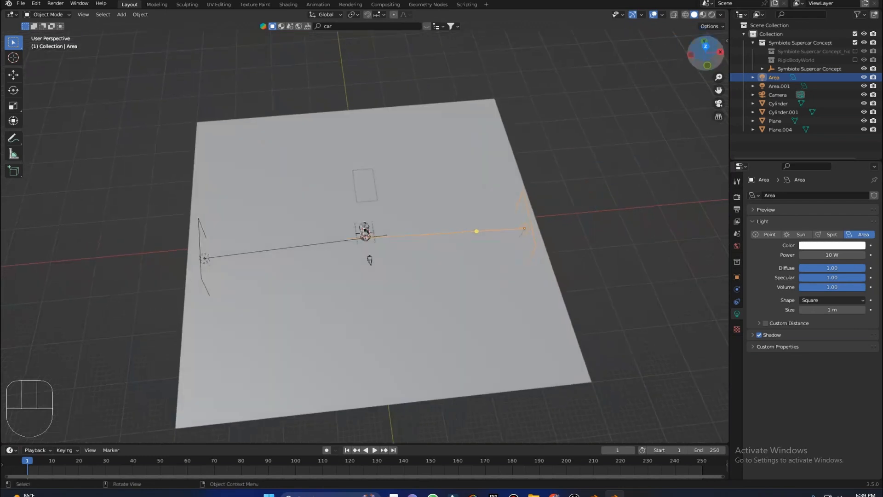
click(705, 48)
key(g)
key(x)
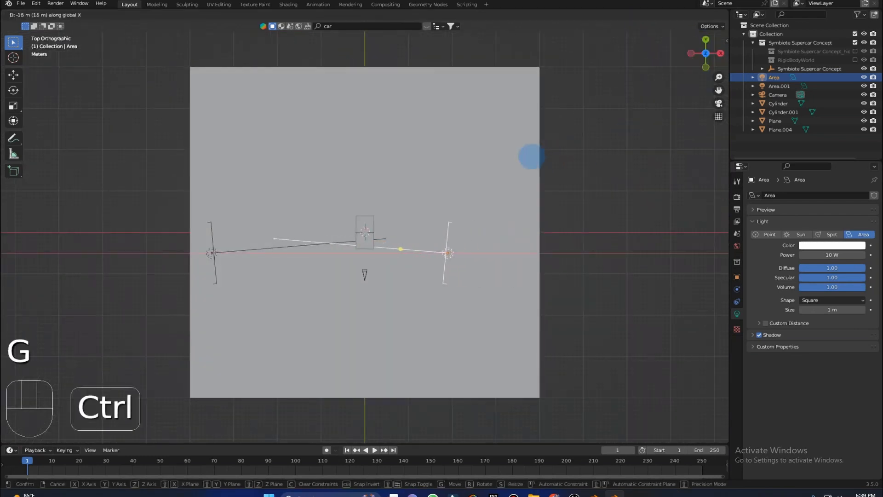
click(515, 157)
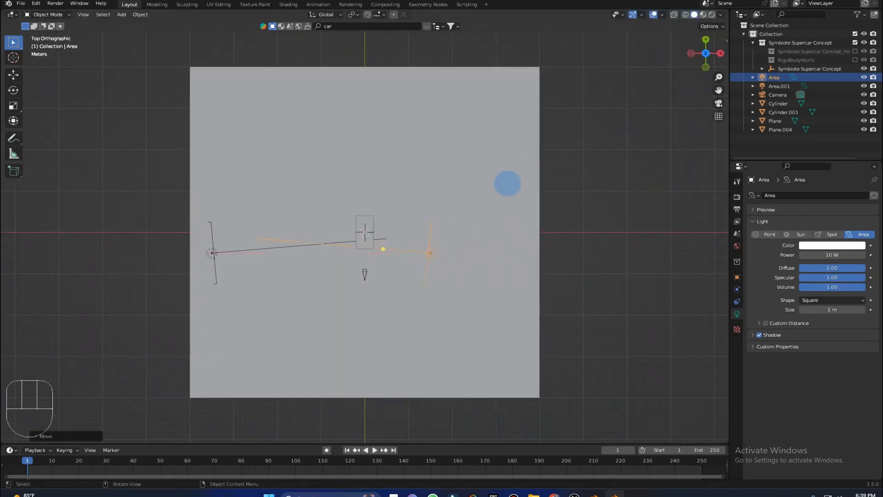
Move the original area light 3 m along the global Y axis.
key(g)
key(y)
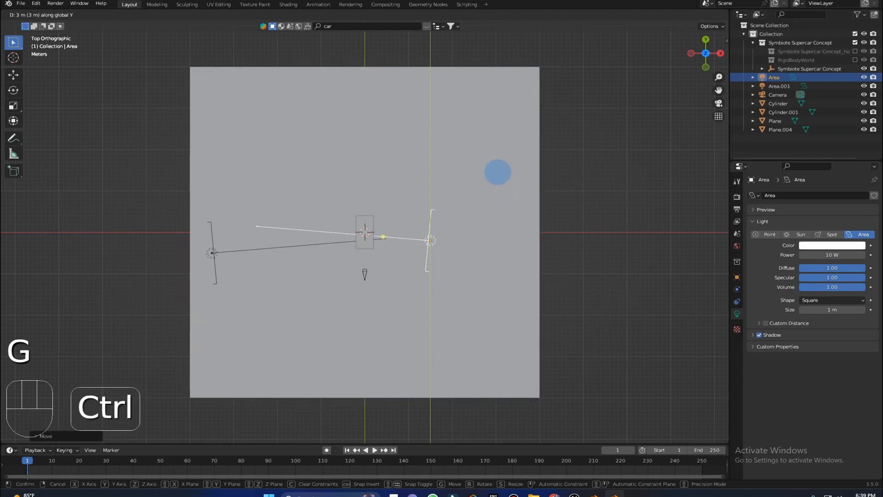
click(498, 172)
Move the duplicated area light inward along X to mirror the original, shift it 3 m along Y, and save the project.
click(270, 248)
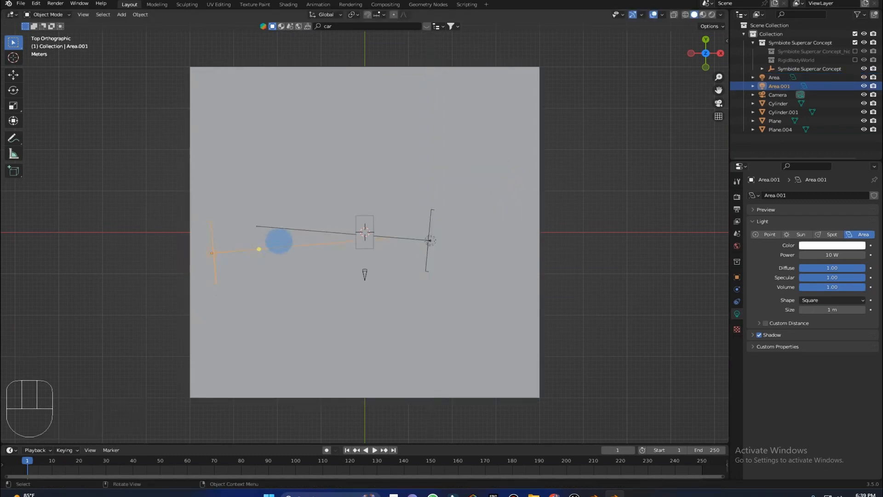
key(g)
key(x)
ctrl+click(365, 258)
key(g)
key(y)
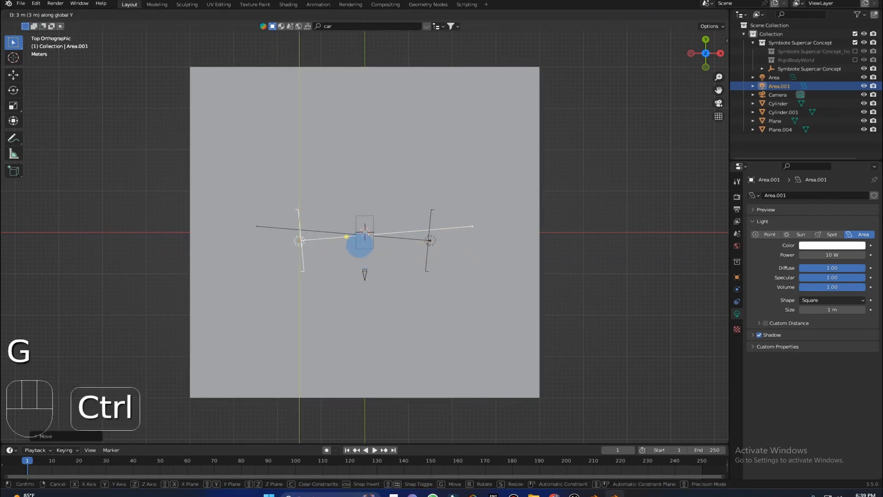
ctrl+click(359, 246)
click(660, 236)
key(ctrl+s)
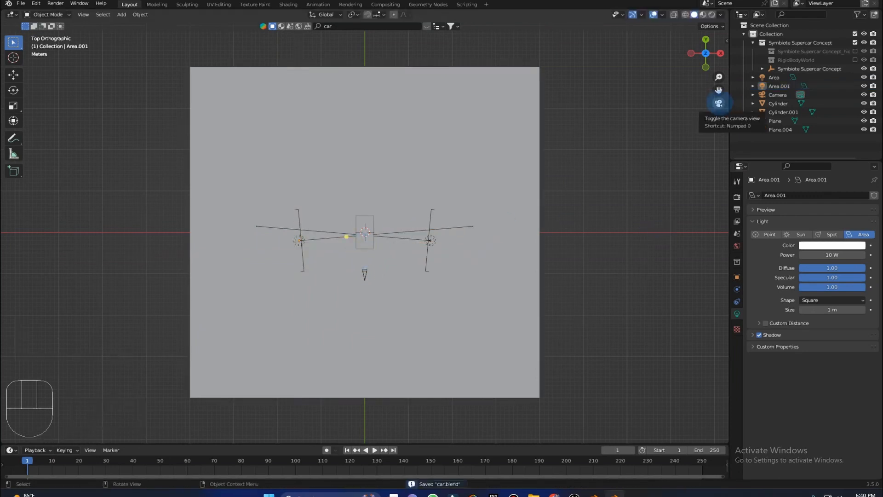
Select both area lights and reposition them together relative to the car.
click(719, 103)
click(489, 105)
middle_drag(489, 104, 628, 119)
scroll(628, 119, down, 3)
click(606, 181)
scroll(212, 185, down, 5)
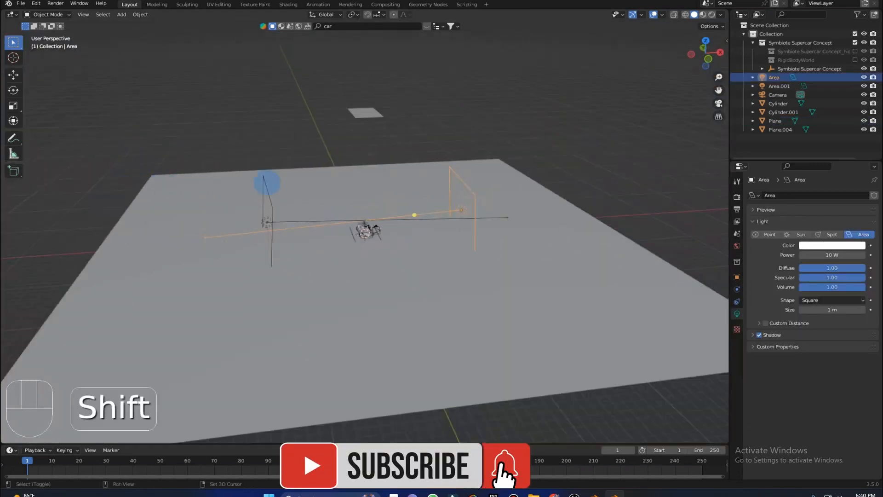
shift+click(266, 184)
scroll(433, 82, up, 4)
middle_drag(434, 83, 427, 64)
key(h)
key(x)
key(ctrl+z)
key(g)
middle_click(412, 124)
ctrl+click(415, 136)
Deselect the lights, return to the camera view, and save the project.
click(479, 89)
middle_drag(478, 89, 408, 109)
click(718, 103)
key(ctrl+s)
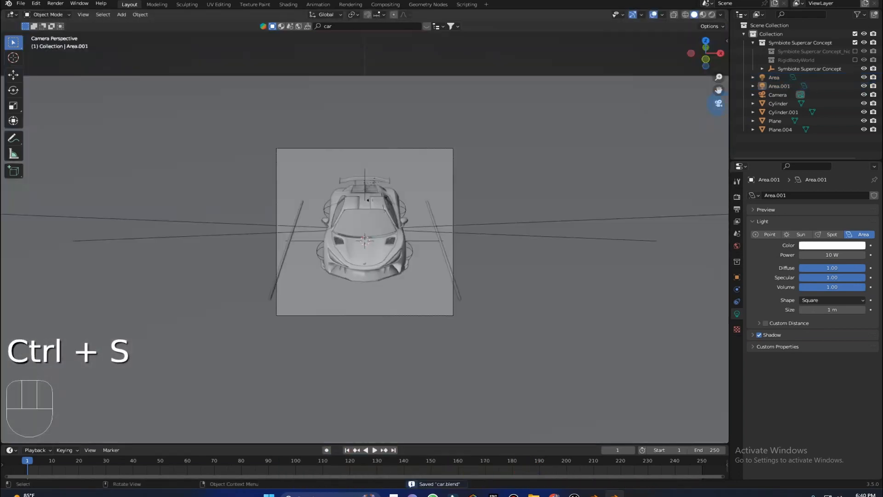
scroll(480, 134, up, 3)
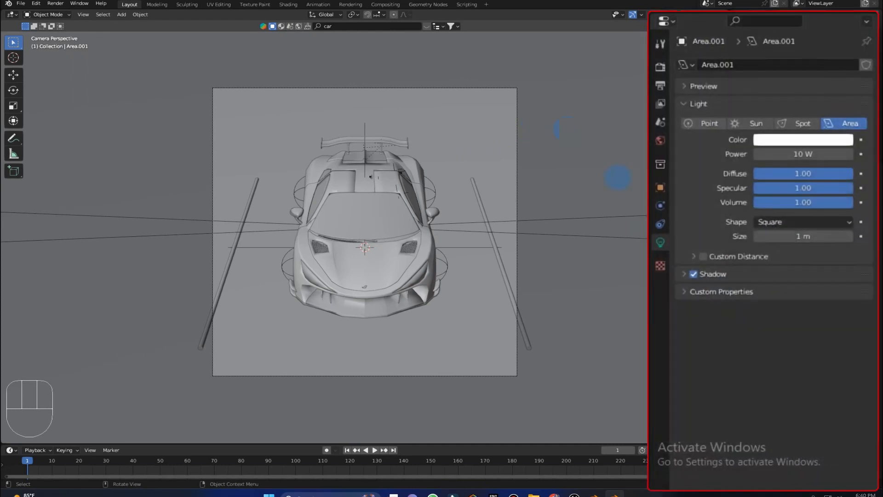
Set the render engine to Cycles and the device to GPU Compute.
click(660, 67)
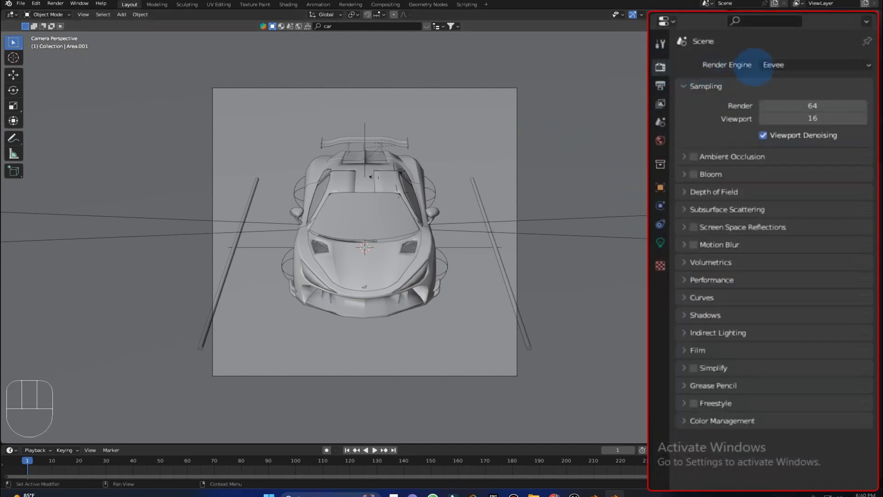
click(782, 65)
click(777, 108)
click(798, 97)
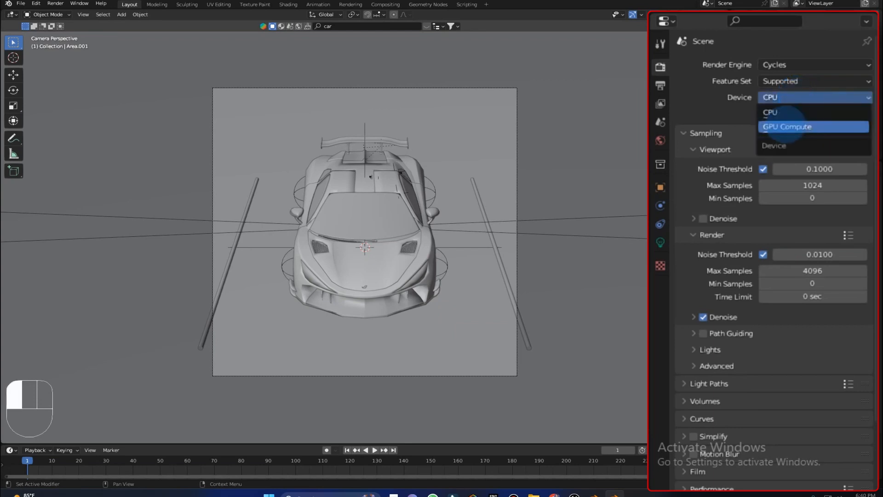
click(787, 126)
Enable viewport denoising and set the render max samples to 1000.
click(703, 219)
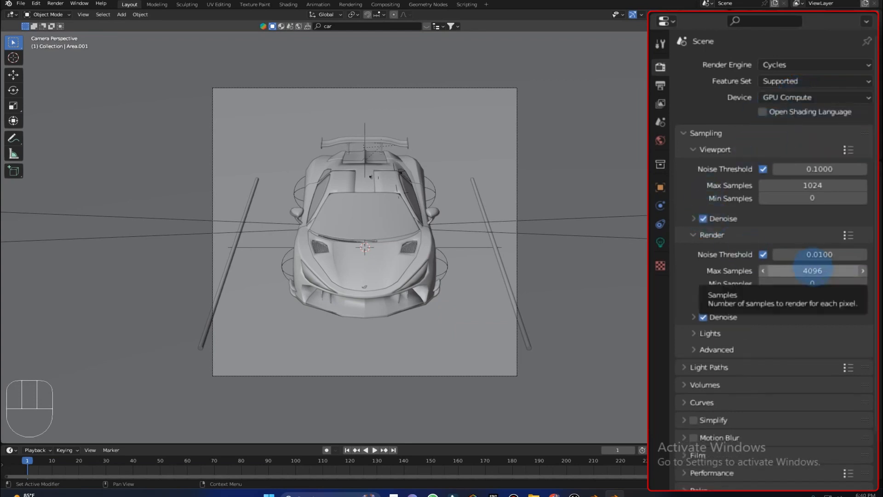
click(813, 271)
text(100)
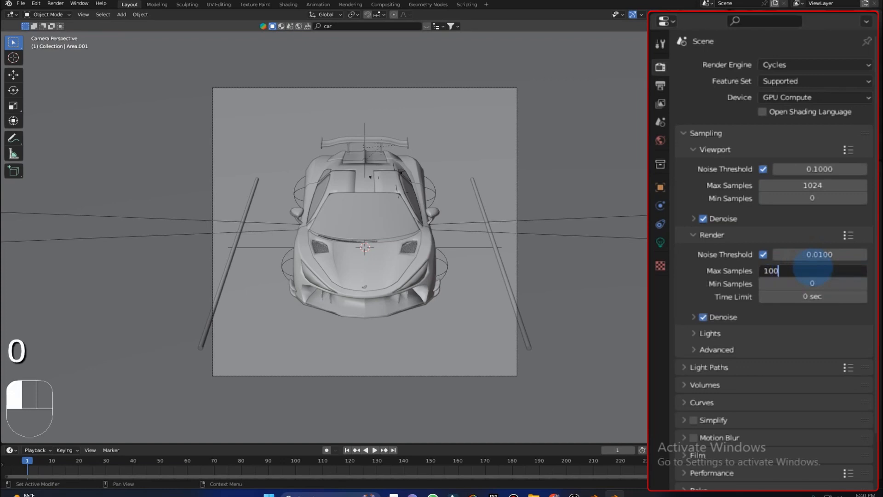
text(0)
Set the viewport max samples to 100 and save the project.
click(808, 185)
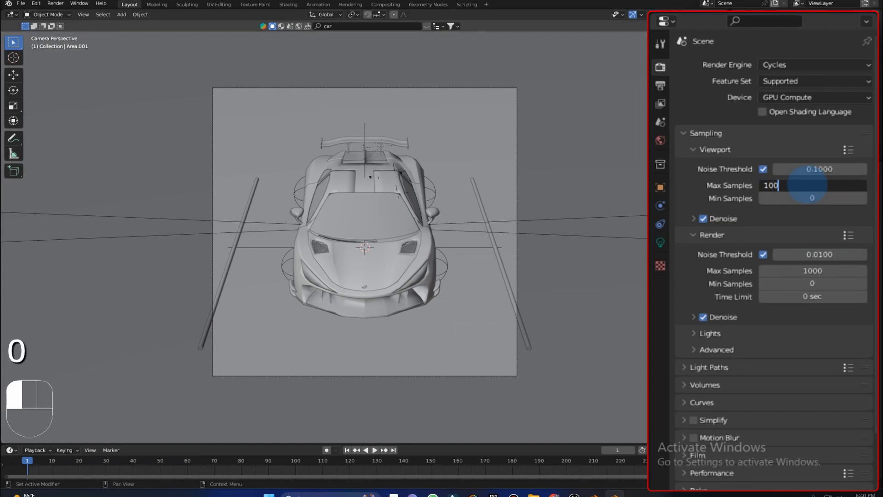
text(100)
key(ctrl+s)
scroll(791, 180, down, 3)
scroll(782, 175, up, 3)
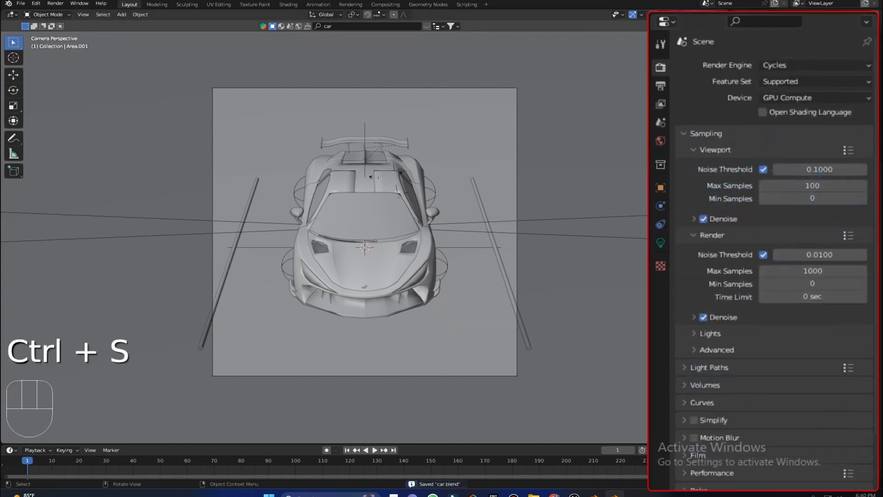
Set the camera's passepartout opacity to 1.000 and save the project.
click(775, 121)
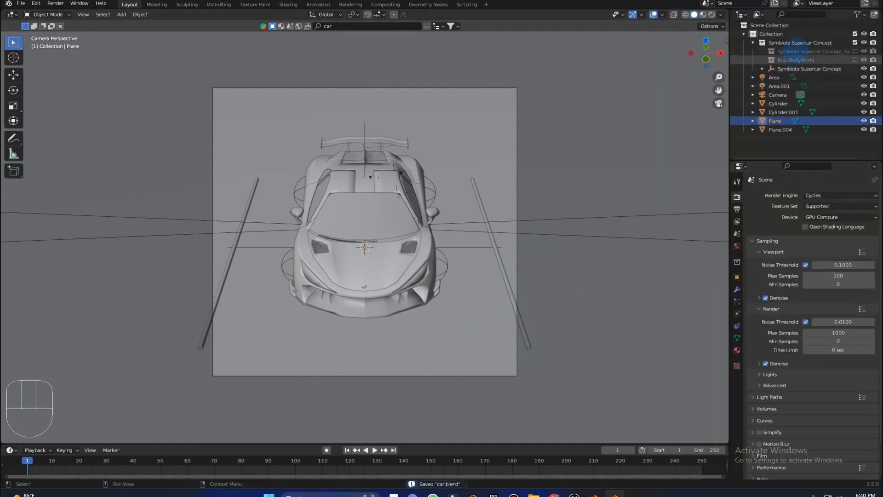
click(777, 95)
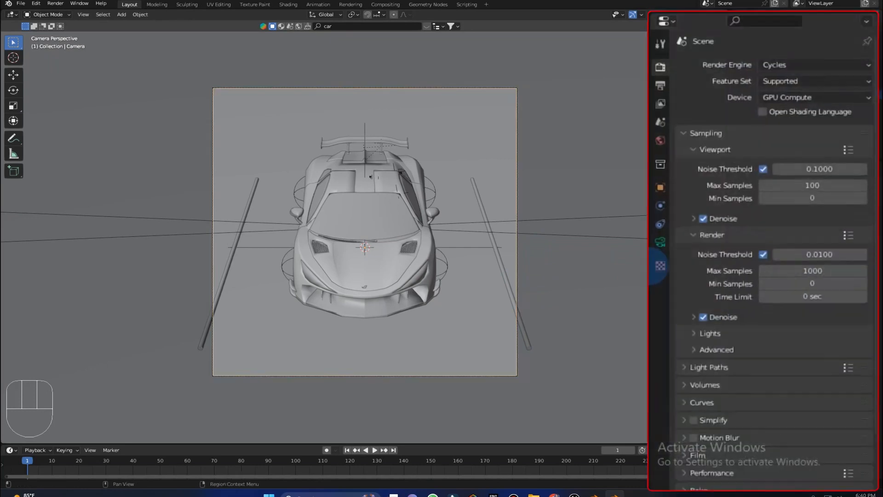
click(661, 242)
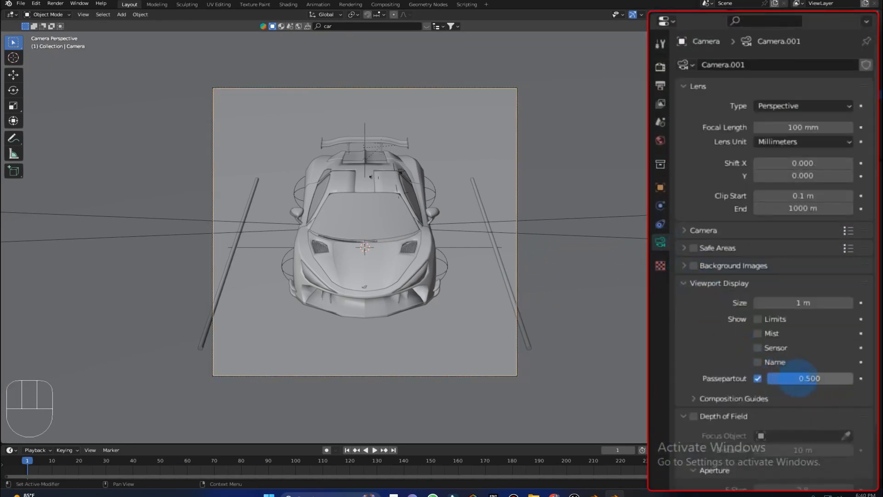
drag(794, 381, 844, 379)
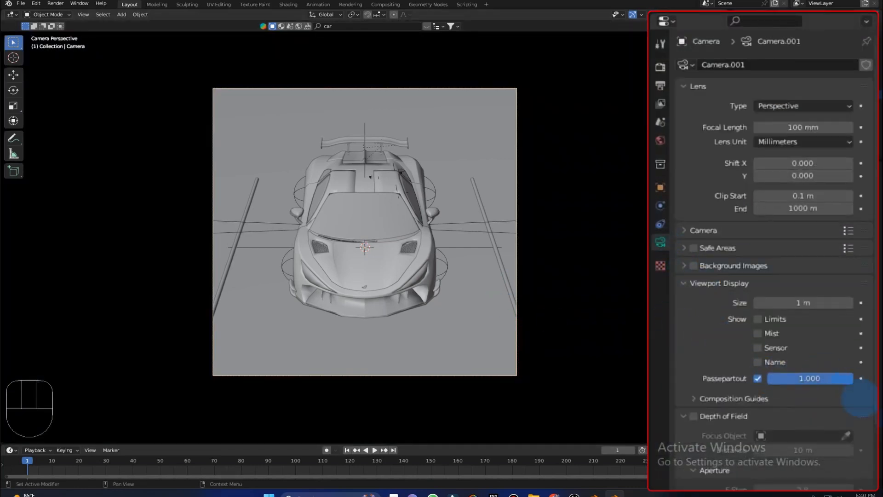
key(ctrl+s)
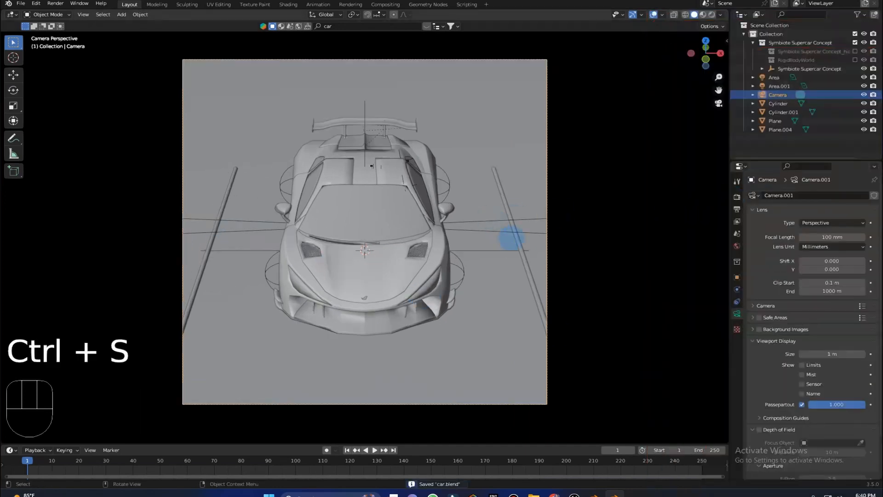
Move both flanking cylinders slightly along the global Y axis and save the project.
click(533, 276)
shift+click(195, 291)
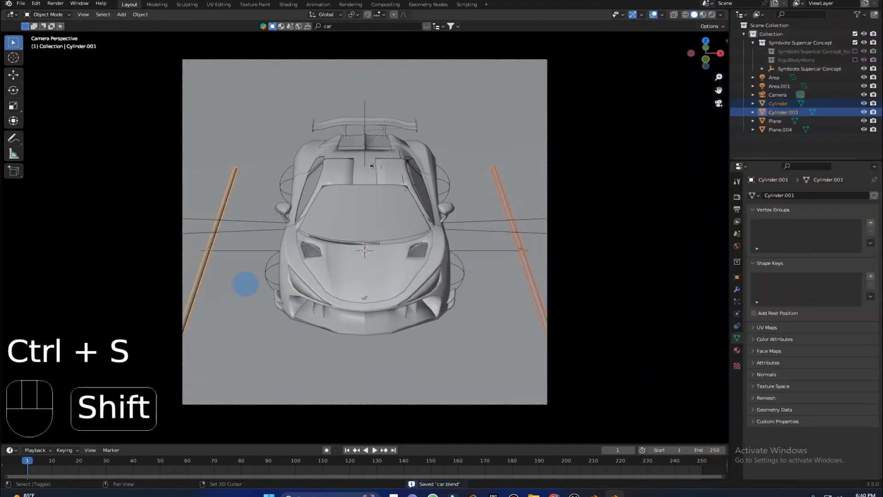
key(g)
key(y)
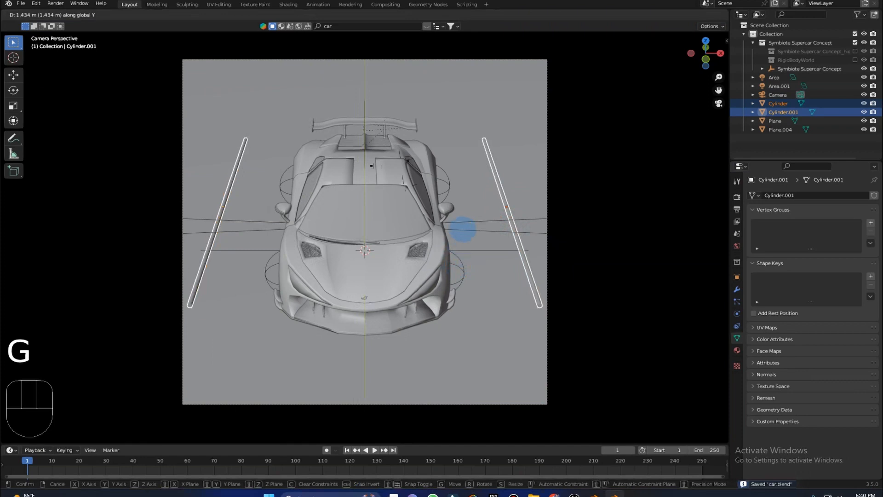
click(466, 252)
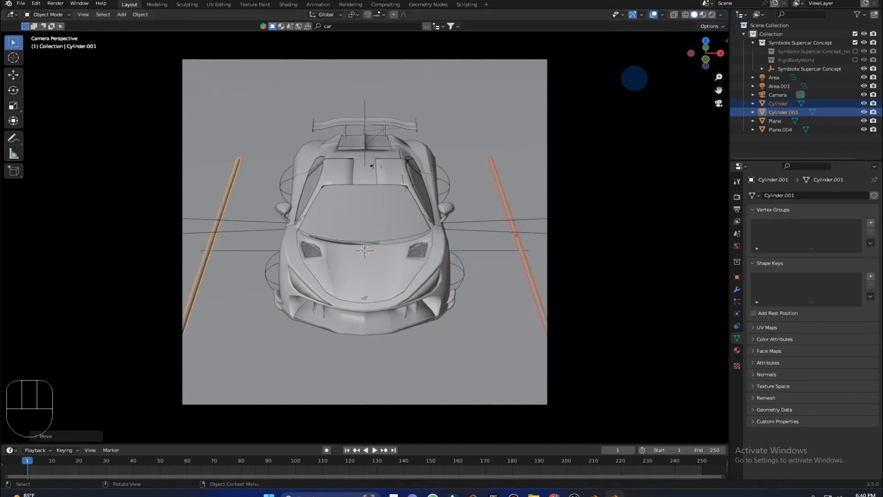
key(ctrl+s)
Preview the camera view in rendered shading and open the world settings.
click(712, 14)
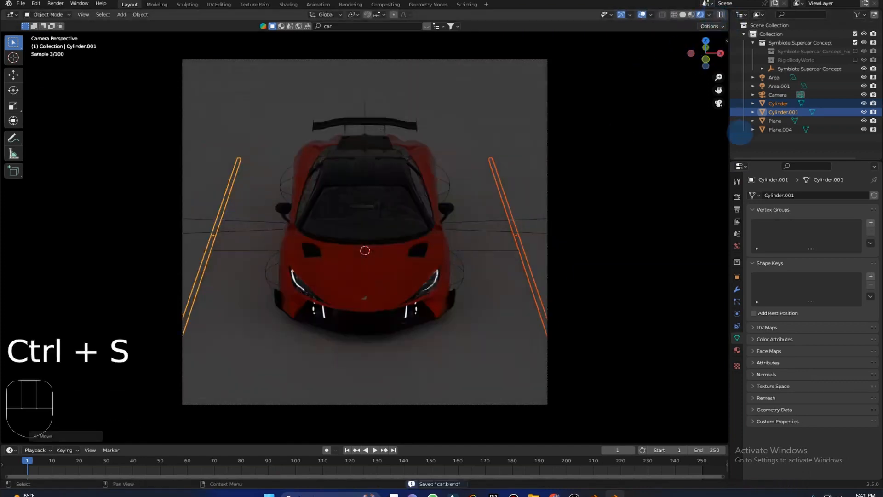
click(737, 246)
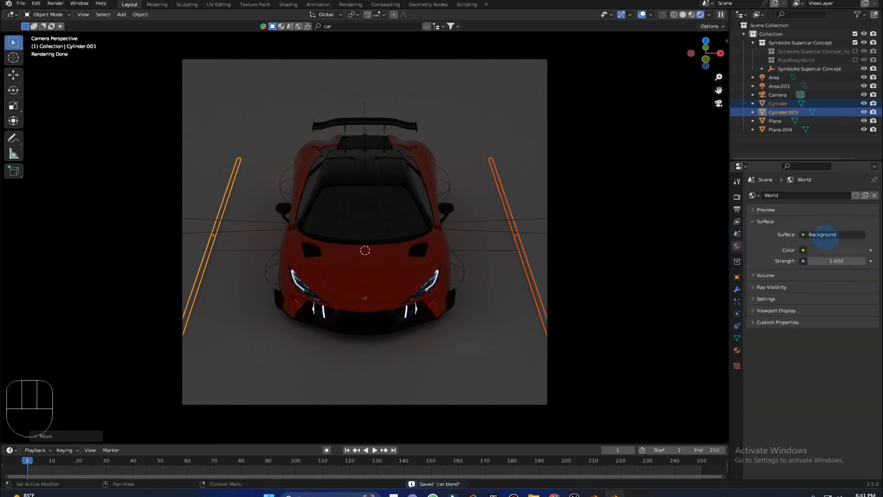
scroll(409, 260, up, 3)
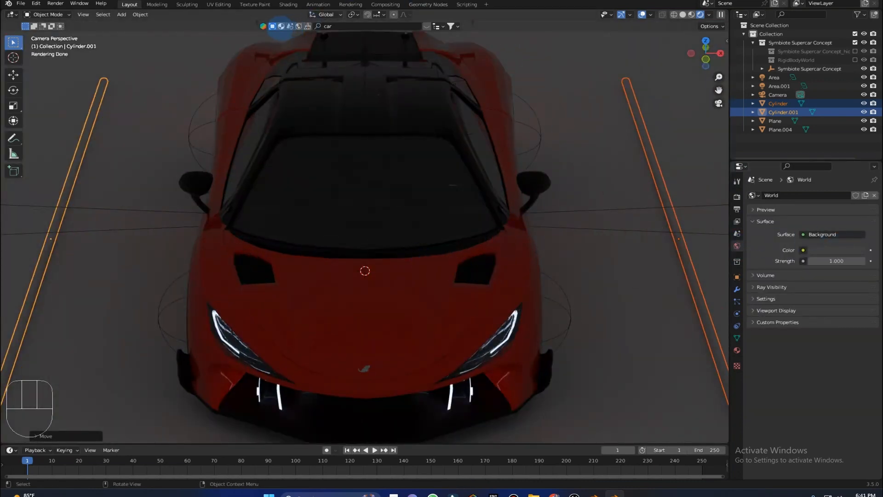
Show the car up close in material preview shading and search the online material library for "car".
middle_drag(322, 46, 342, 45)
click(692, 14)
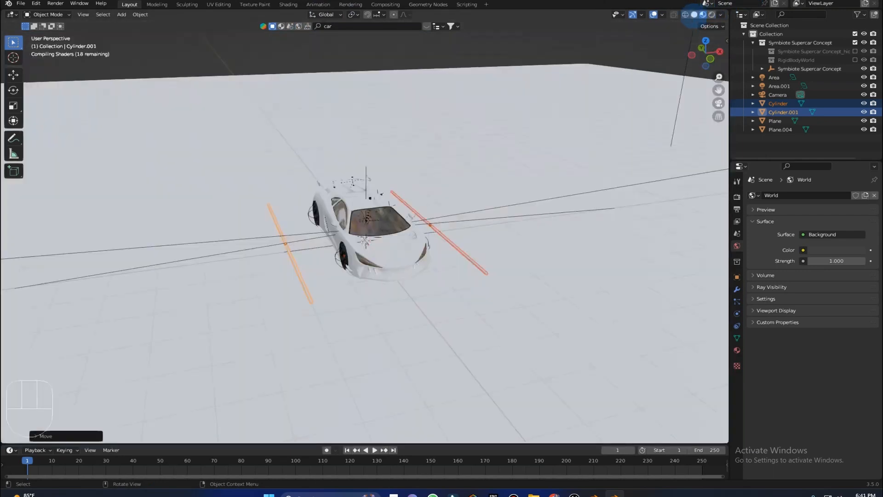
scroll(368, 276, up, 6)
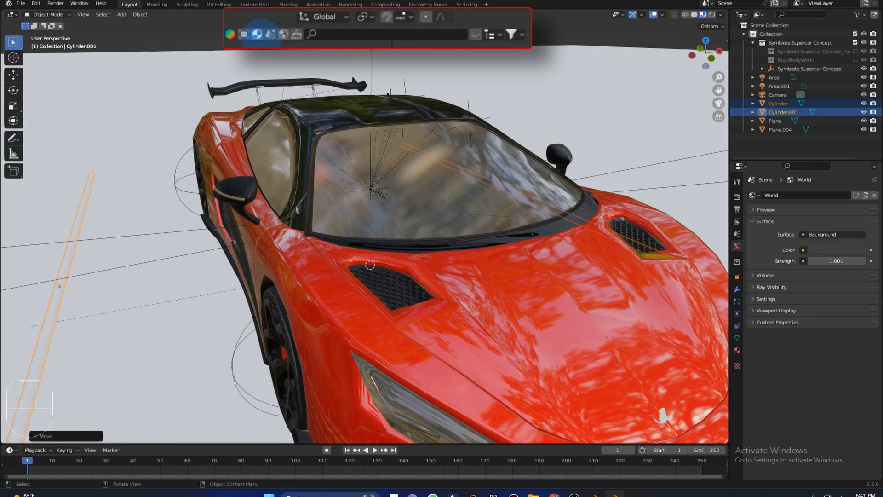
click(338, 35)
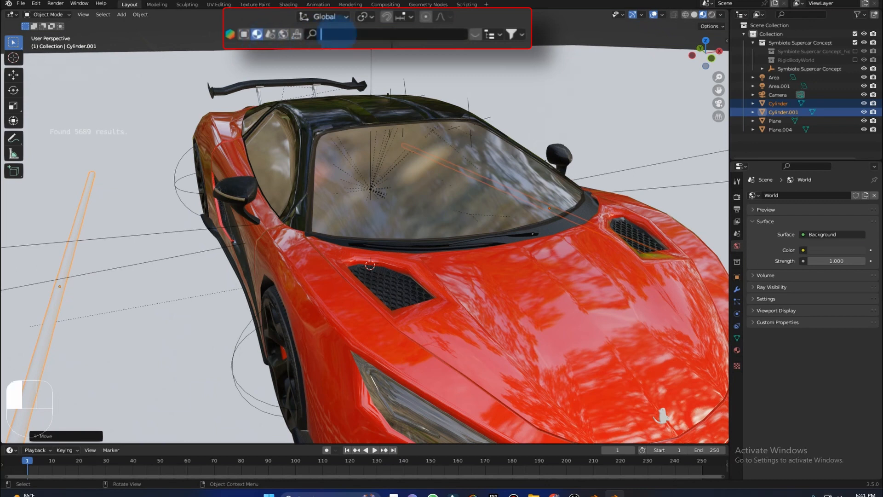
text(car)
key(Return)
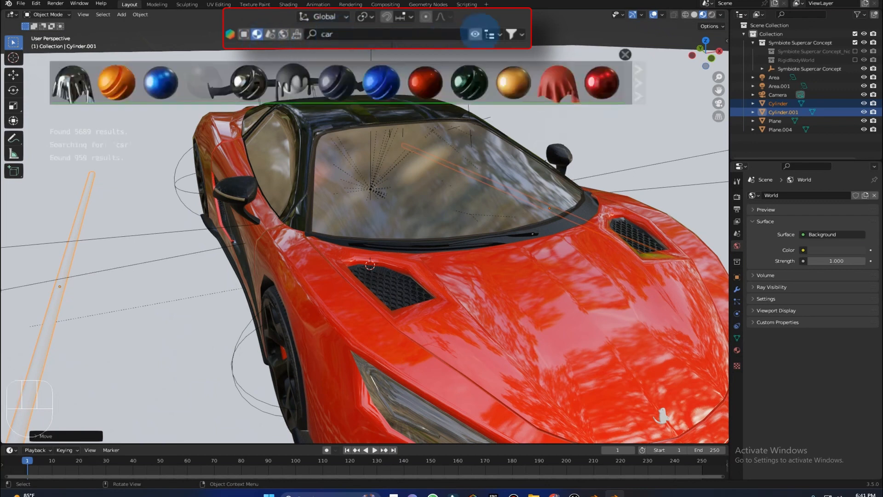
Apply the dark red car paint material from the library to the car's hood and side body panel, and save the project.
mouse_move(433, 68)
mouse_move(433, 67)
mouse_down()
mouse_move(571, 322)
mouse_move(526, 311)
mouse_up()
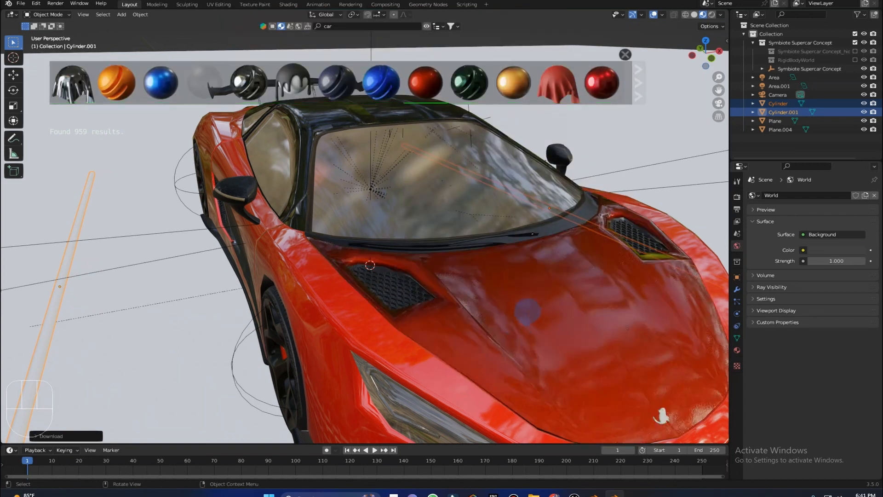
click(426, 26)
mouse_move(331, 291)
middle_down()
mouse_move(395, 300)
mouse_move(317, 295)
middle_up()
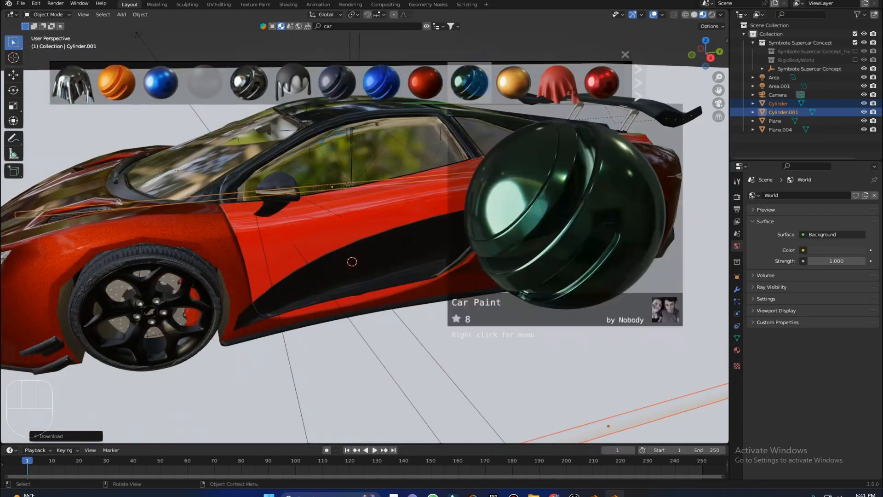
drag(433, 87, 428, 197)
scroll(441, 202, down, 7)
middle_drag(458, 207, 591, 145)
key(ctrl+s)
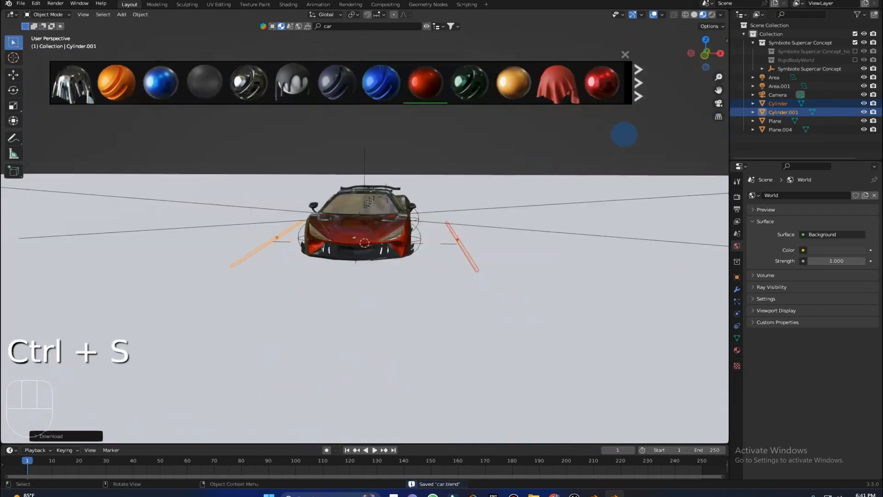
Return to the camera view and give the object Cylinder a new material with white emission.
click(625, 135)
click(718, 103)
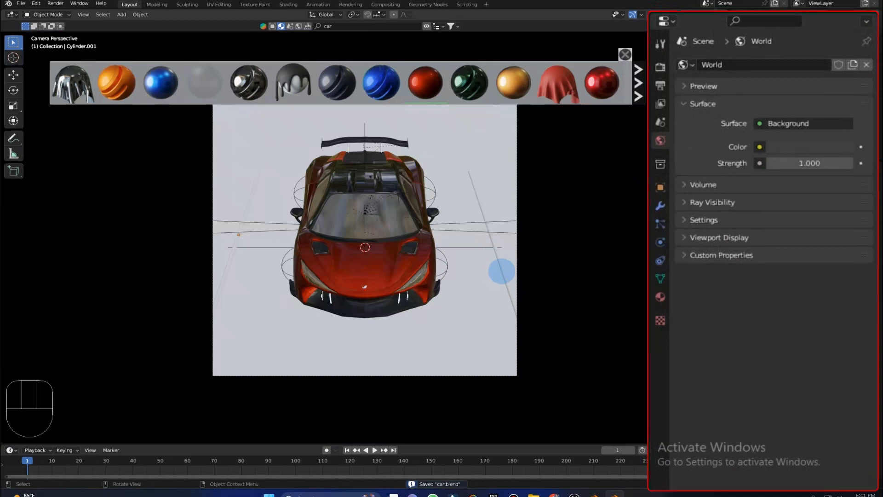
scroll(502, 272, up, 1)
click(660, 297)
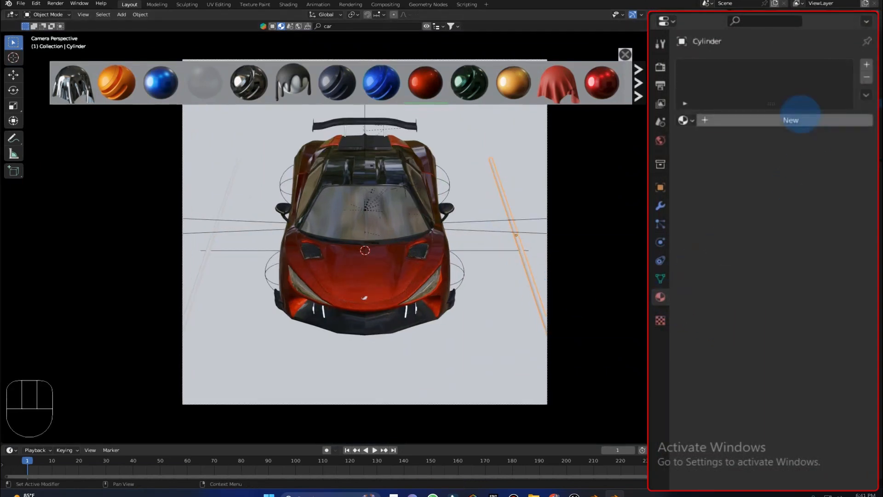
click(791, 120)
scroll(805, 391, down, 6)
click(825, 440)
drag(843, 318, 843, 256)
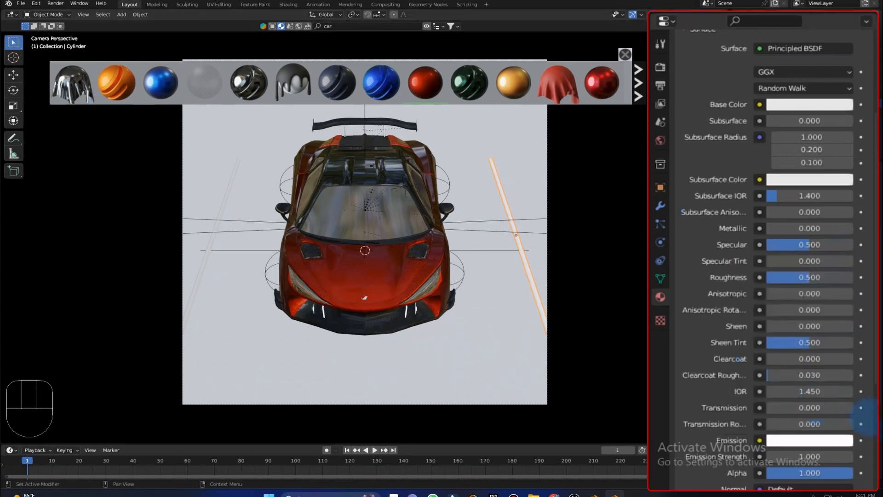
Set the emission strength of Cylinder's material to 20 and show the viewport in rendered shading.
click(823, 457)
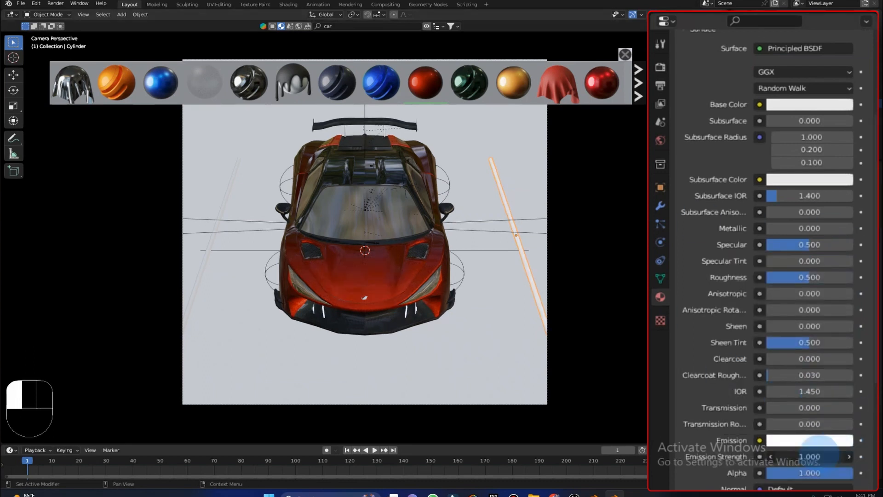
key(Return)
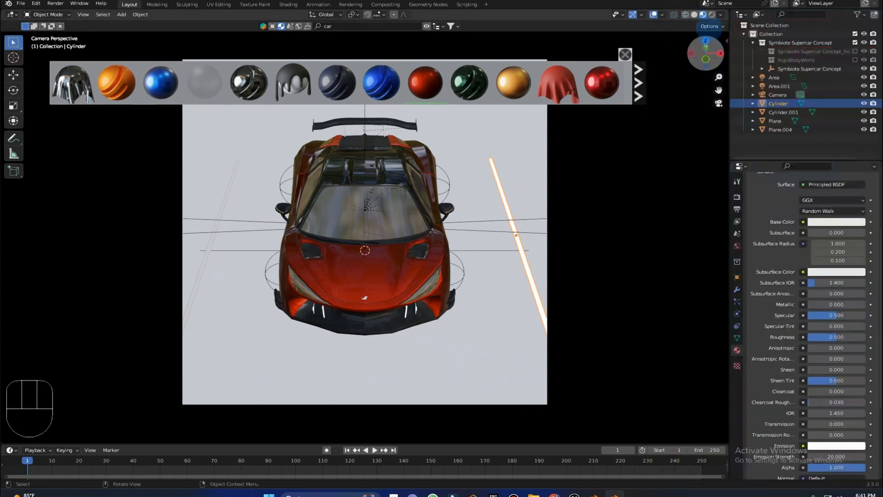
click(712, 14)
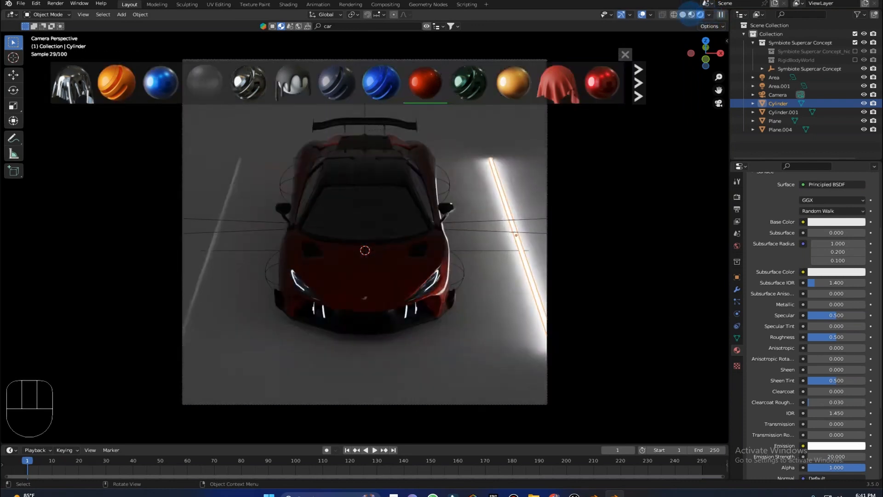
Change the emission color of Cylinder's material to a bright blue with saturation 1.000.
click(827, 440)
drag(749, 396, 826, 395)
drag(777, 382, 785, 382)
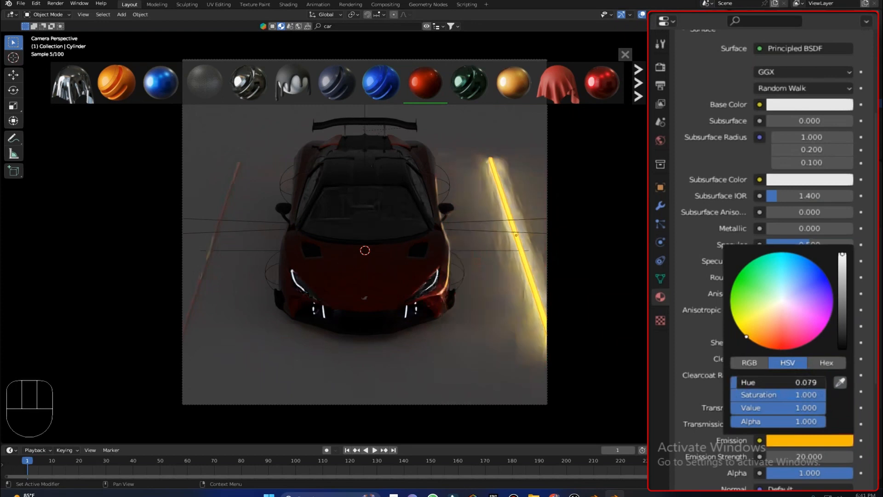
click(738, 382)
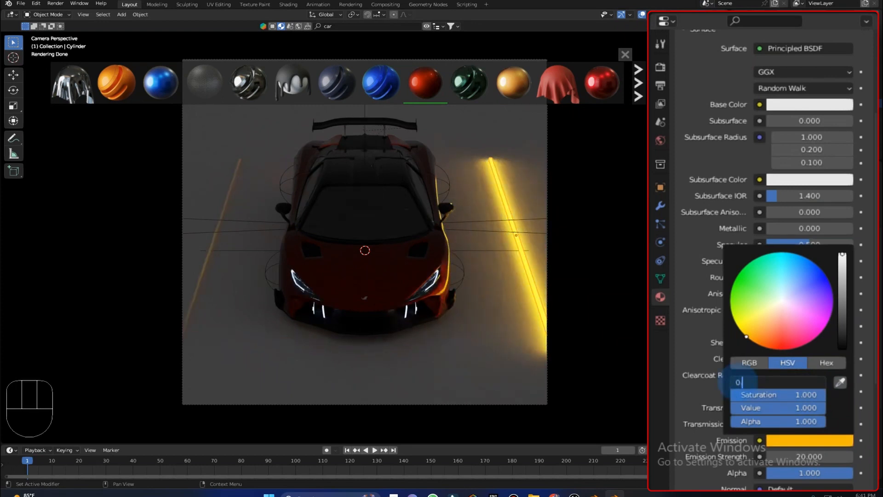
text(0.5)
key(Return)
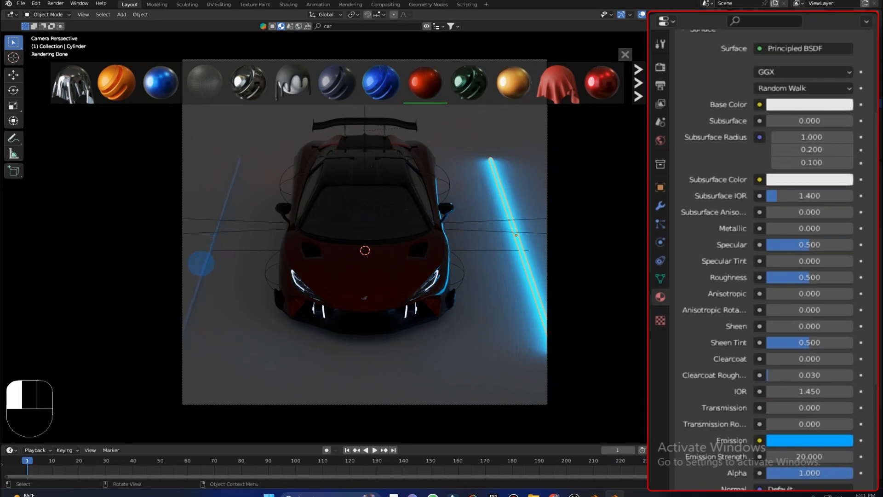
Assign the blue glowing material to Cylinder.001 as its own single-user copy.
click(201, 262)
click(683, 120)
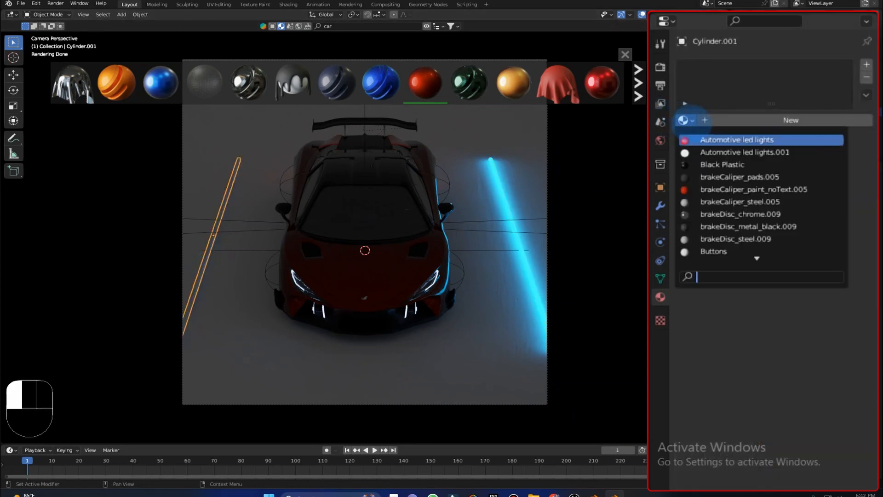
text(m)
click(722, 252)
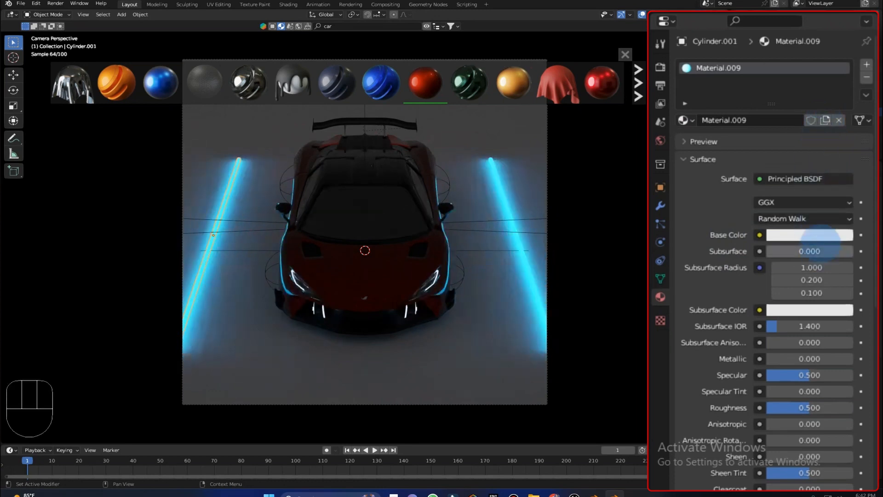
Change the hue of the emission color on Cylinder.001's material to orange and save the project.
scroll(754, 445, down, 6)
click(807, 414)
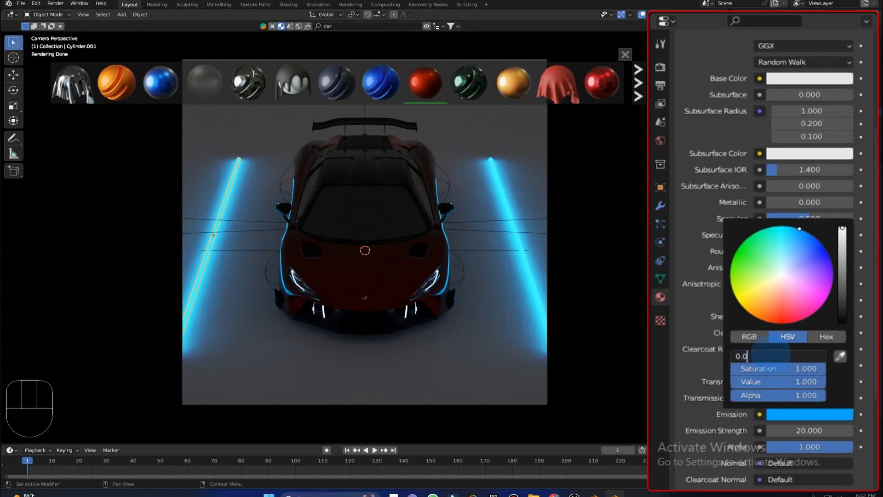
key(Return)
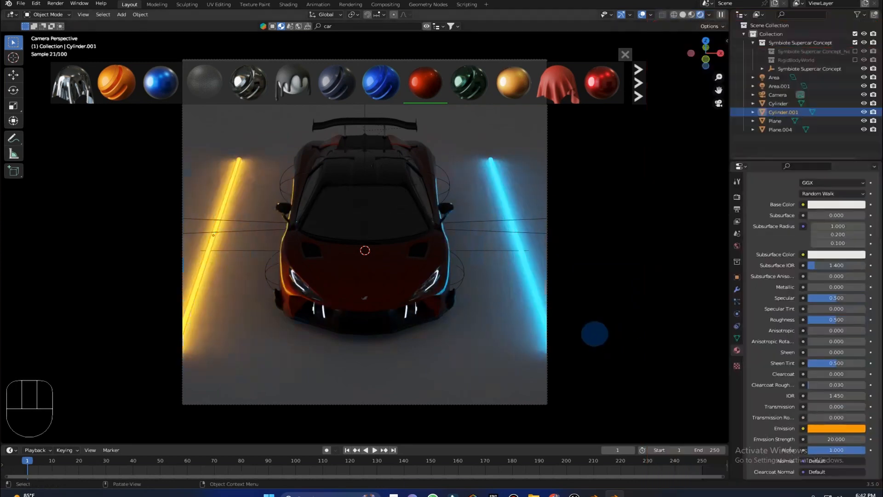
key(ctrl+s)
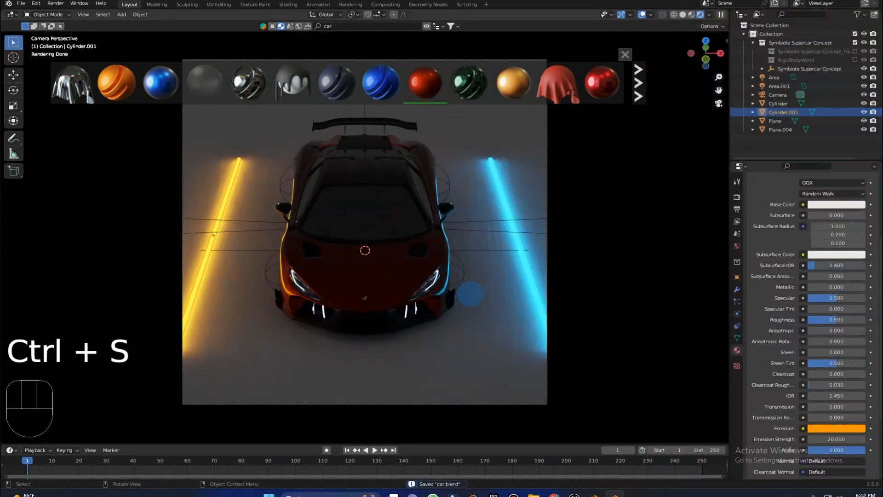
Try 1000 W on the light named Area, return to the camera view and set its power to 2000 W.
middle_drag(562, 167, 624, 150)
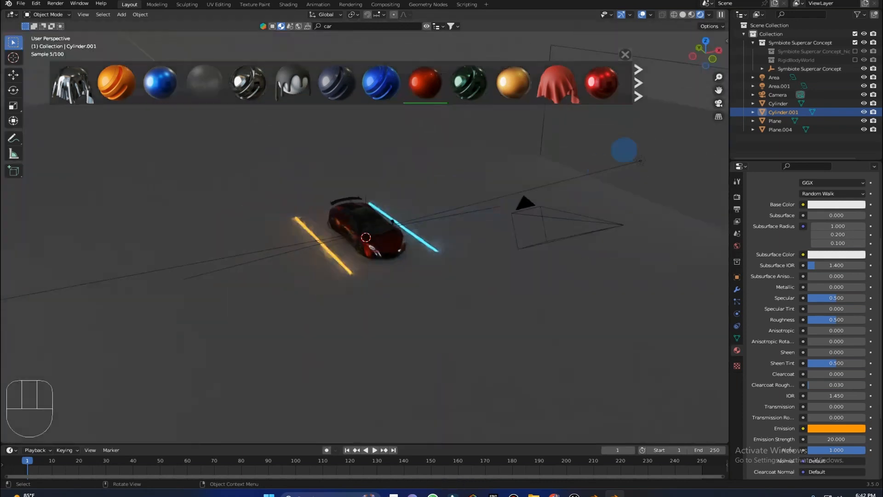
click(644, 159)
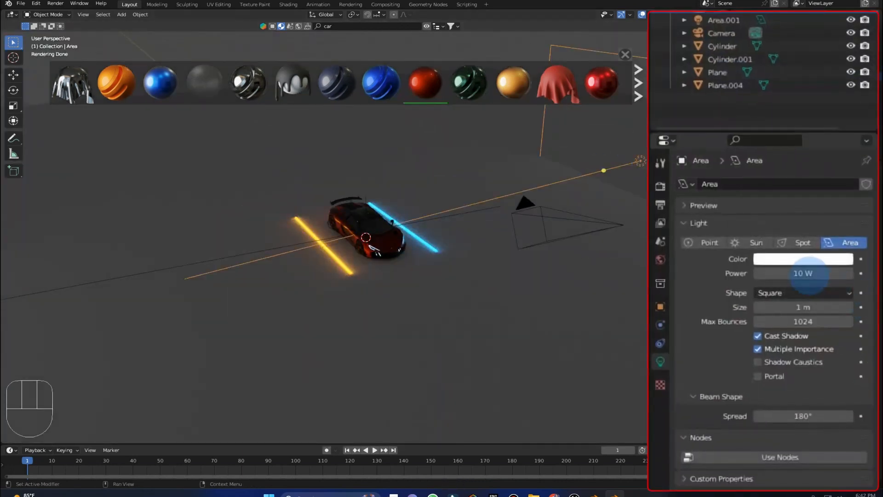
click(832, 254)
text(1)
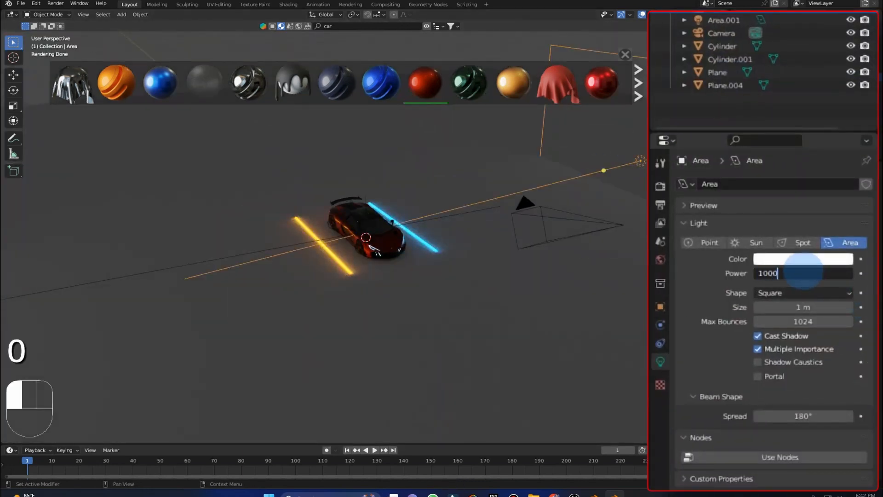
key(Return)
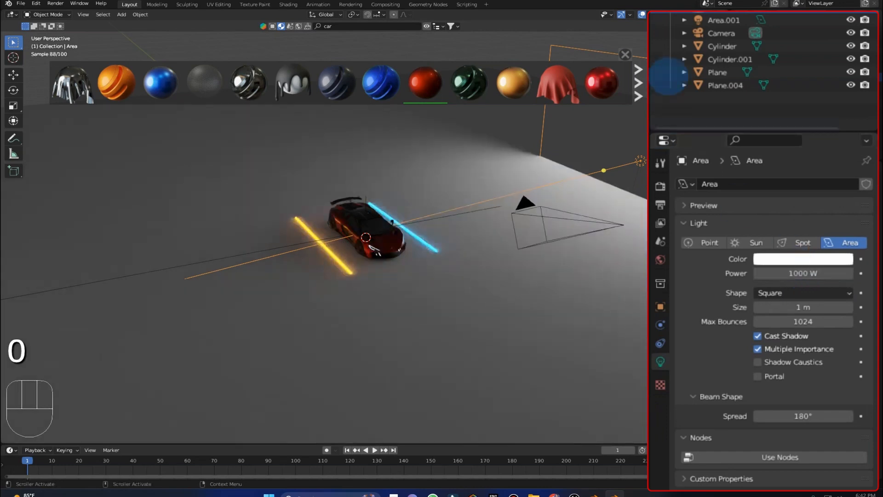
key(KP_0)
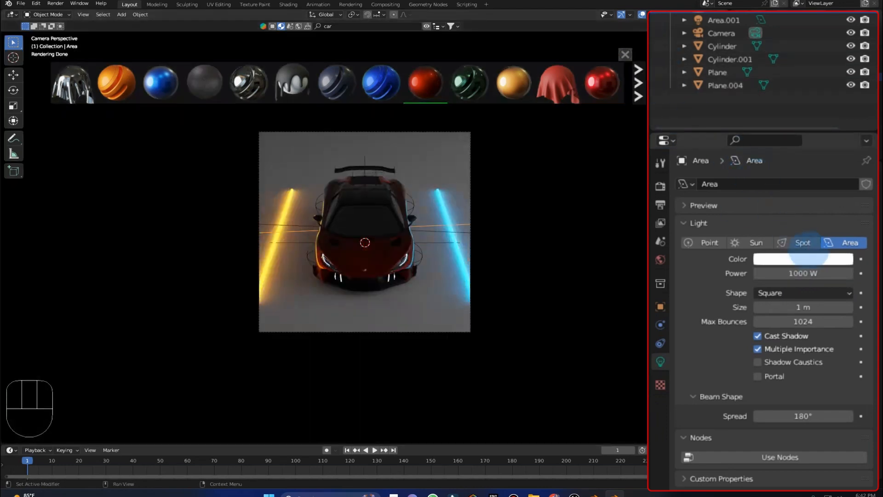
click(814, 272)
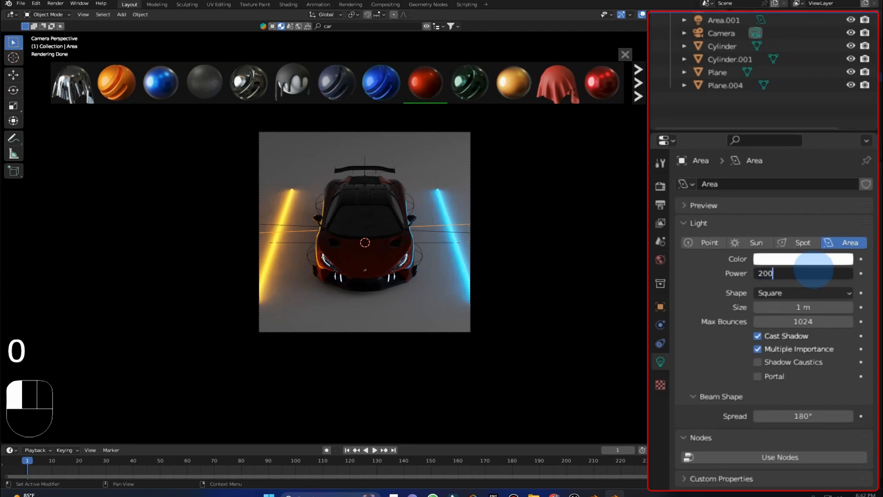
key(Return)
Set the light color of Area to a saturated blue with saturation 1.000 and hue about 0.6.
click(809, 259)
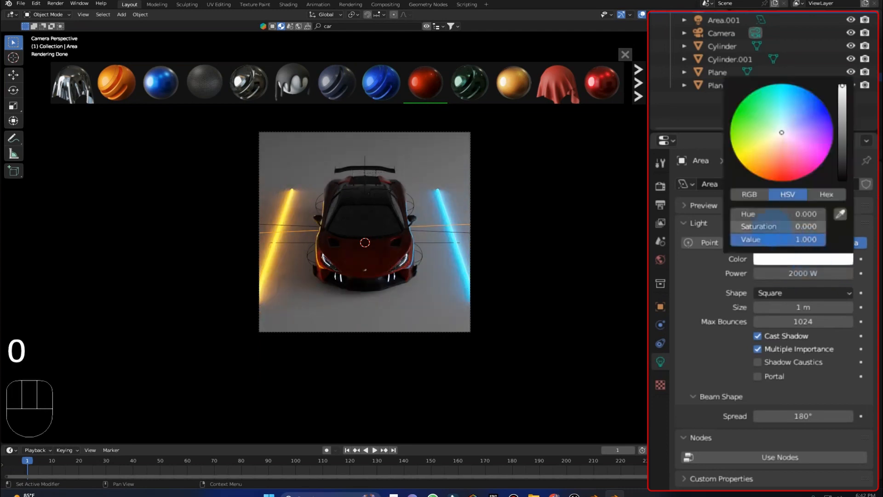
drag(781, 227, 874, 227)
click(787, 212)
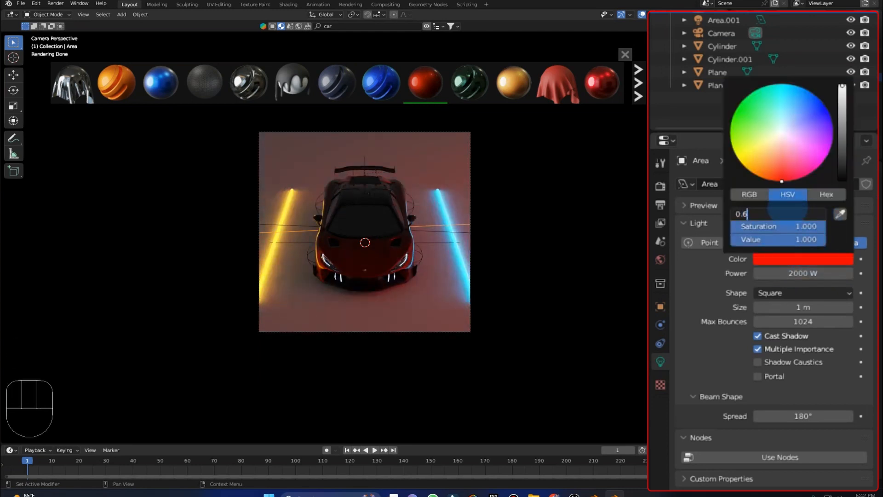
key(Return)
Select the opposite area light, Area.001, and set its power to 2000 W.
middle_drag(198, 207, 163, 213)
scroll(166, 213, down, 4)
click(177, 210)
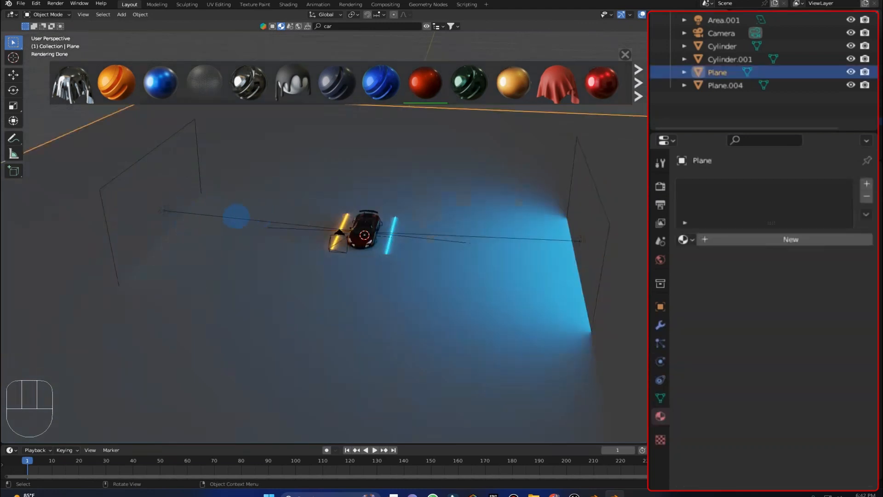
click(162, 210)
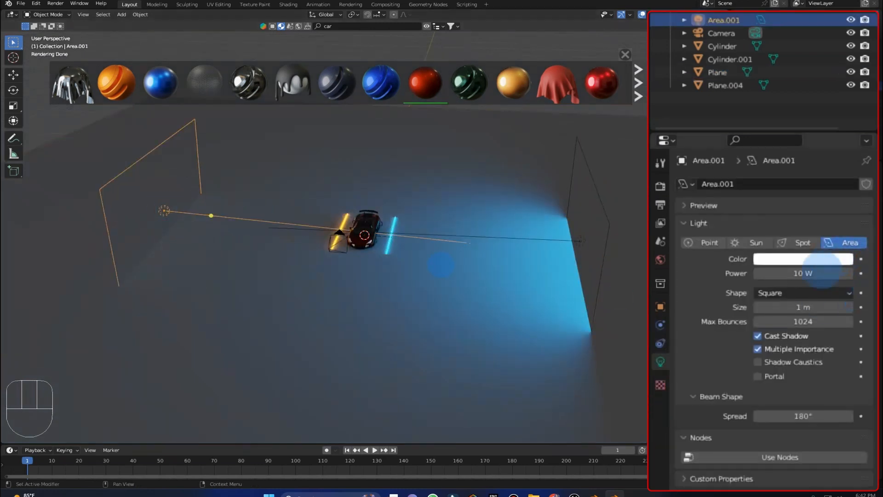
click(806, 273)
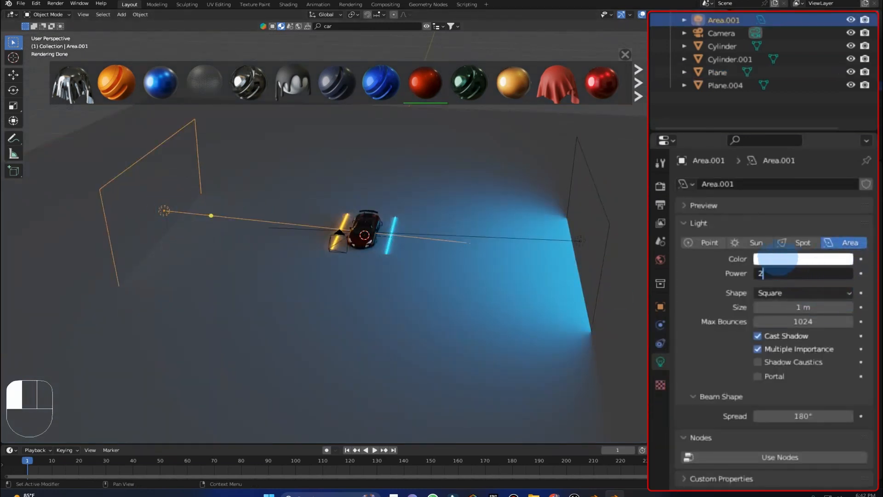
text(2000)
key(Return)
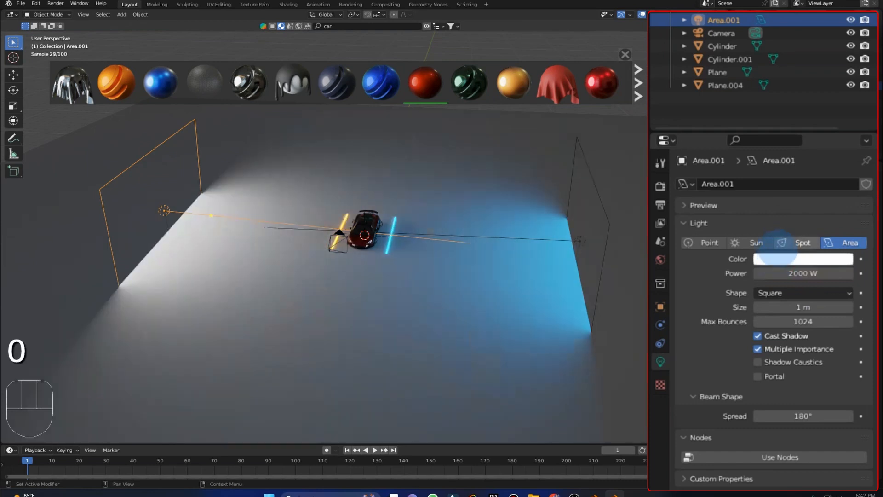
Change the light color of Area.001 to orange with saturation 1.000 and save the project.
click(787, 257)
drag(773, 227, 869, 226)
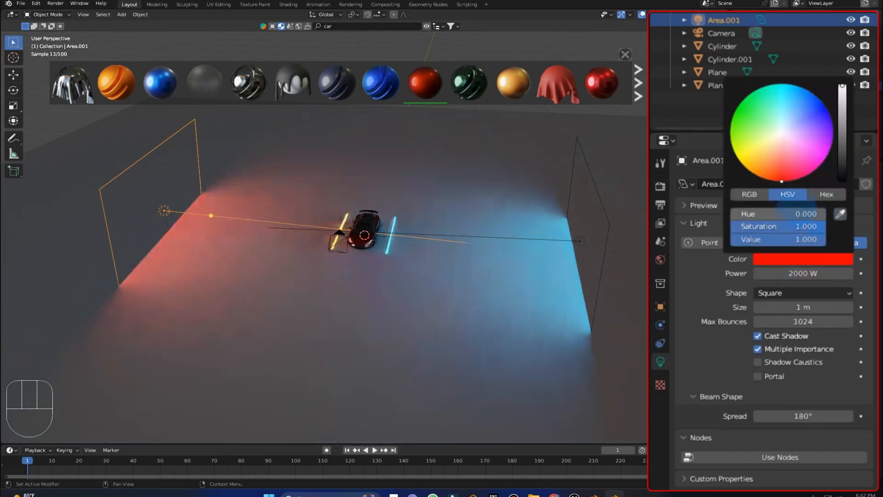
click(773, 213)
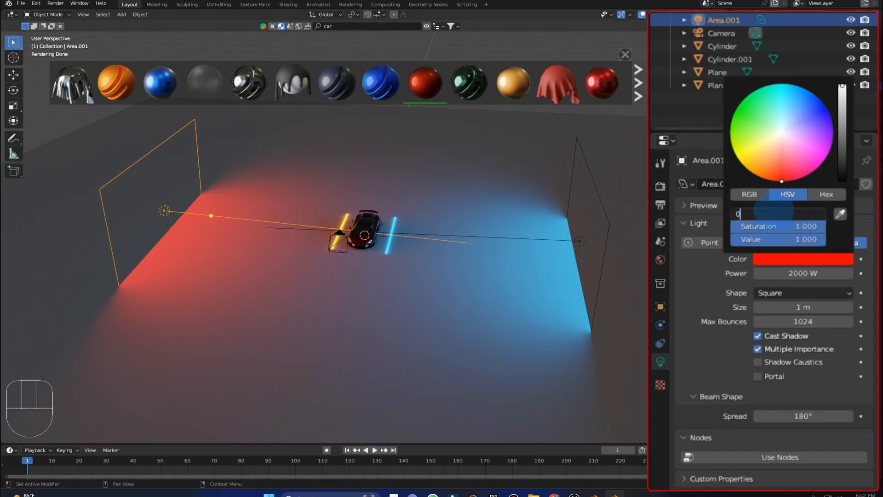
key(Return)
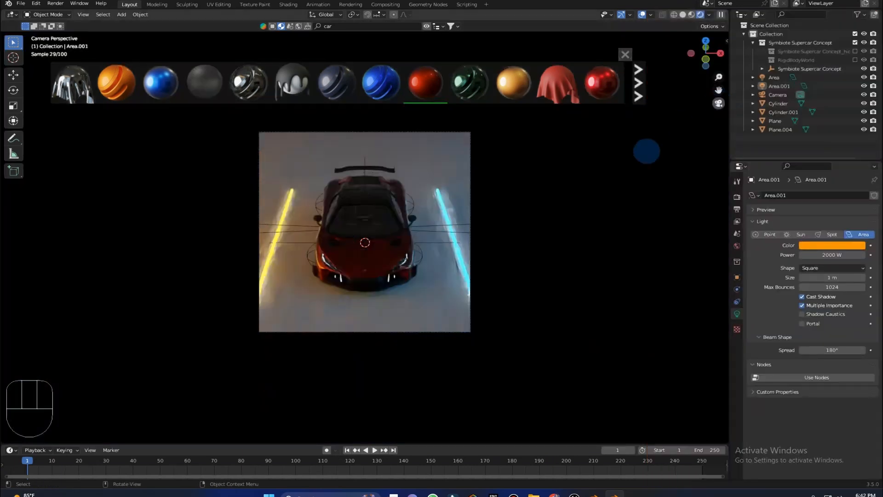
key(ctrl+s)
scroll(578, 207, up, 3)
scroll(577, 207, down, 3)
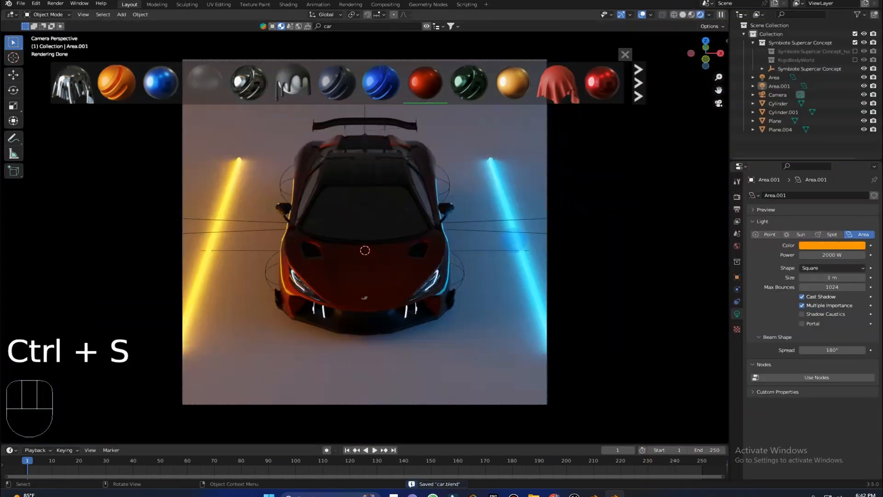
Add a new material to the overhead Plane.004 with a white emission color and return to the camera view.
middle_drag(428, 203, 450, 203)
scroll(449, 203, down, 8)
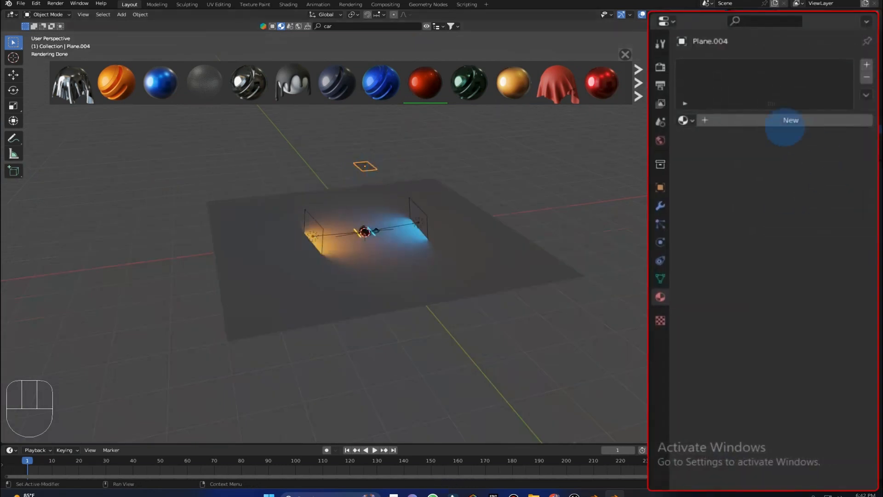
click(780, 120)
scroll(801, 322, down, 4)
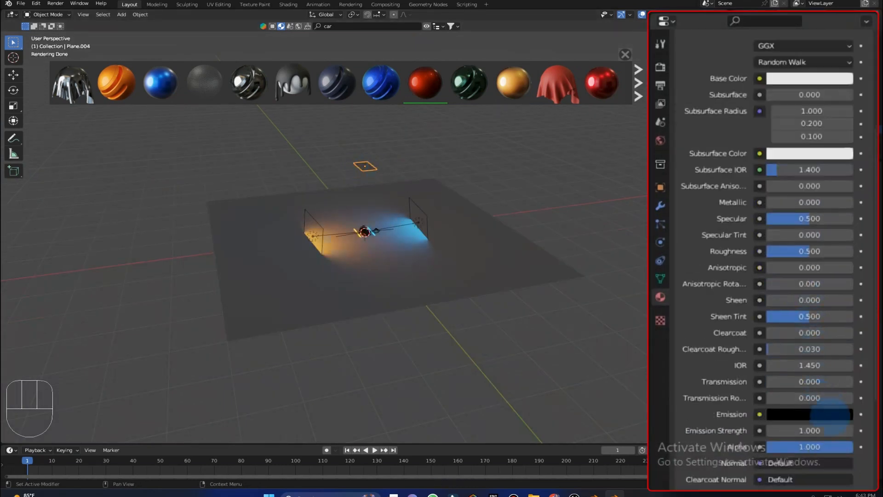
click(831, 414)
drag(847, 315, 846, 233)
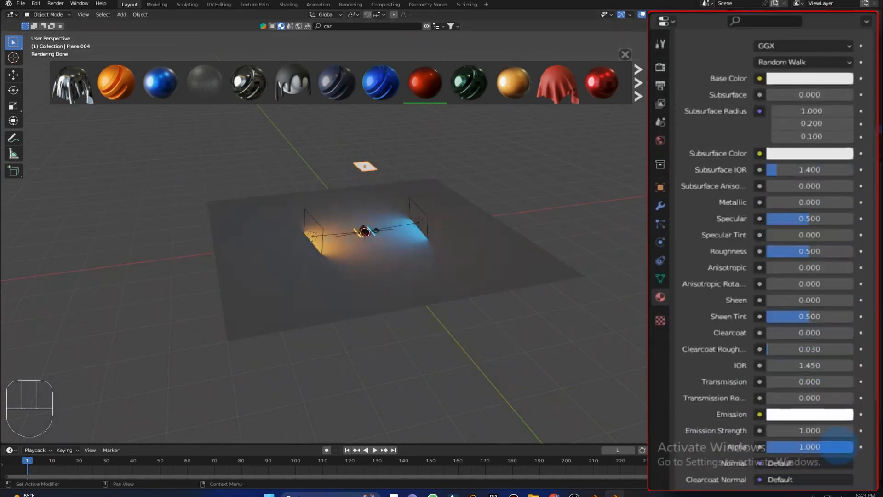
key(KP_0)
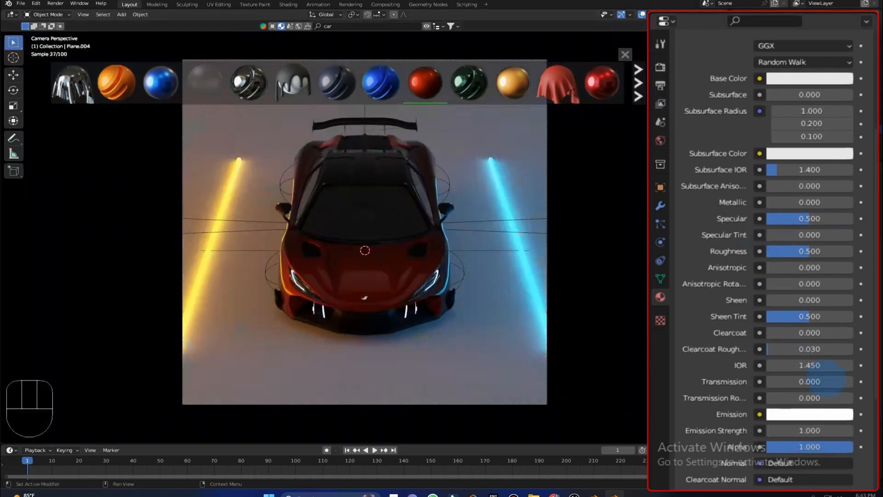
Try emission strengths of 10 and 5 on Plane.004's material.
click(811, 426)
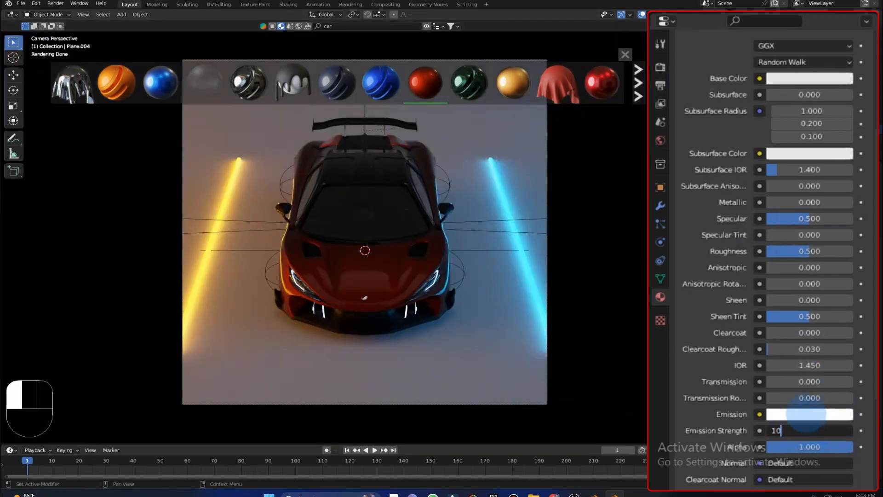
key(Return)
click(801, 429)
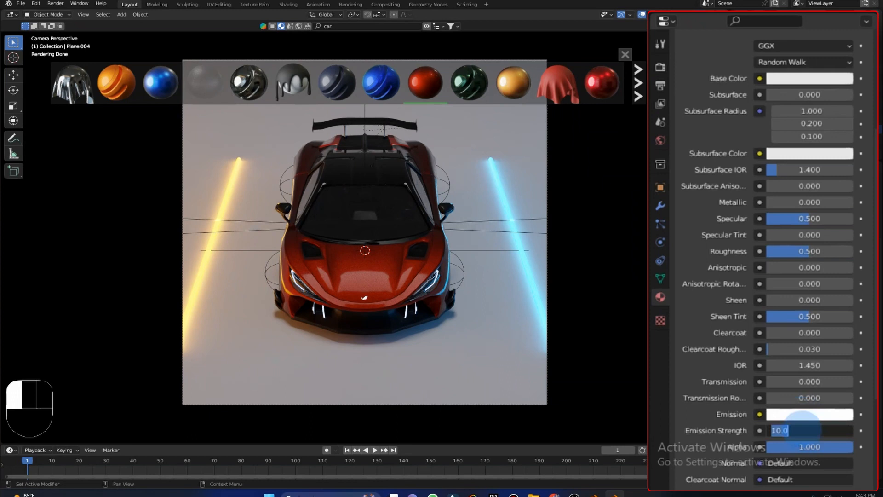
key(Return)
Lower Plane.004 along the Z axis above the car and scale it by 0.5.
middle_drag(529, 239, 613, 205)
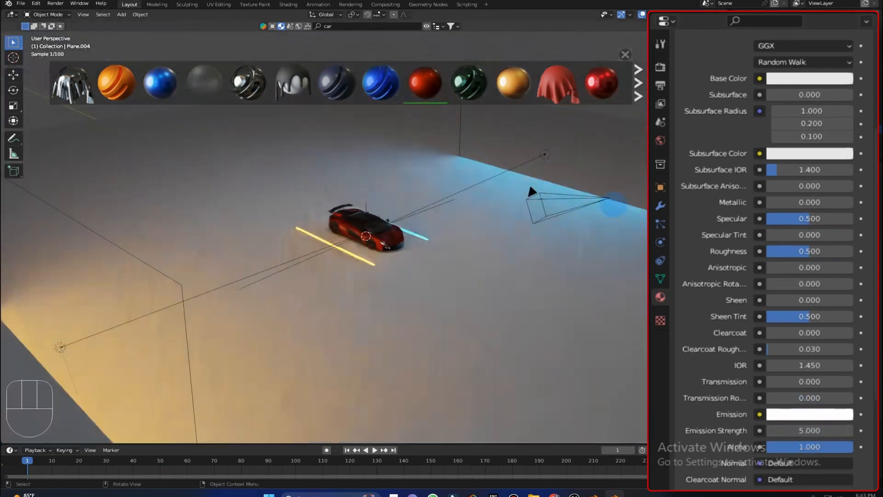
click(693, 65)
key(g)
key(z)
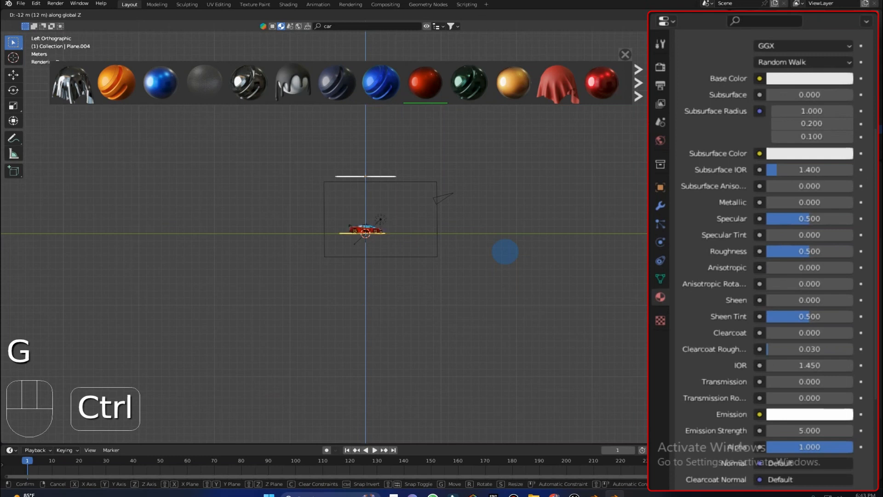
click(492, 220)
key(s)
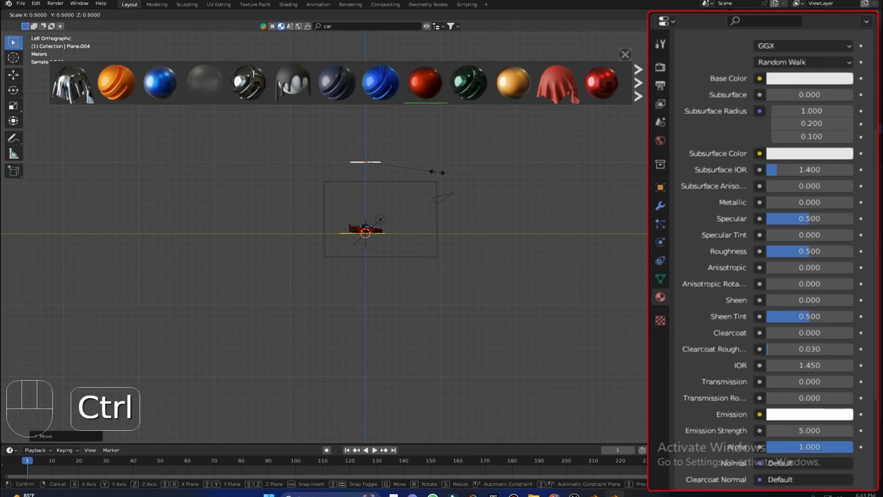
click(439, 172)
Move Plane.004 slightly along the Y axis toward the camera, return to the camera view and save the project.
key(g)
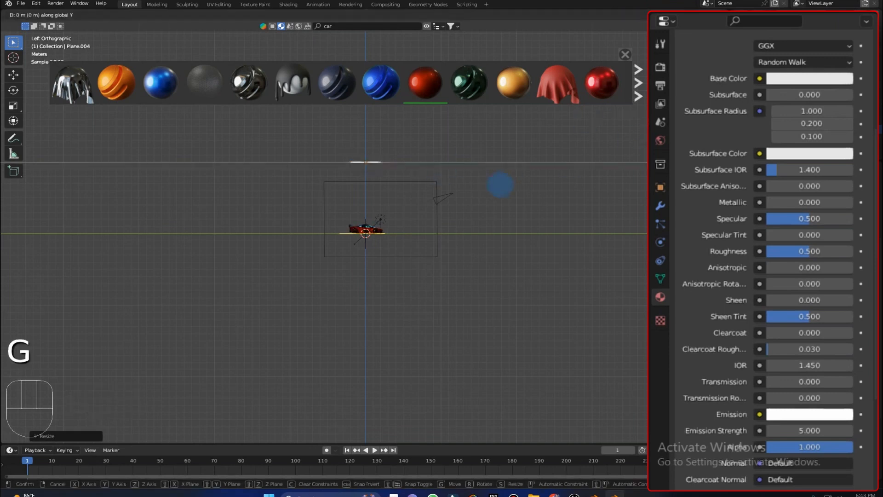
click(506, 186)
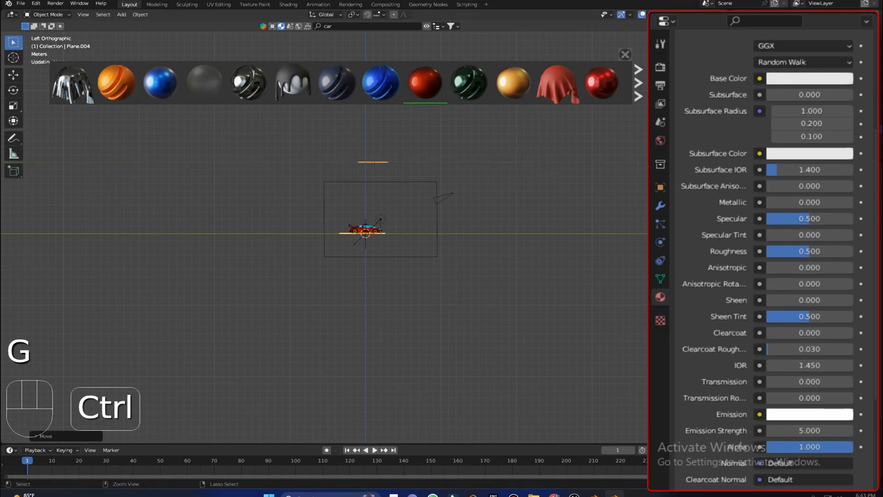
key(KP_0)
key(ctrl+s)
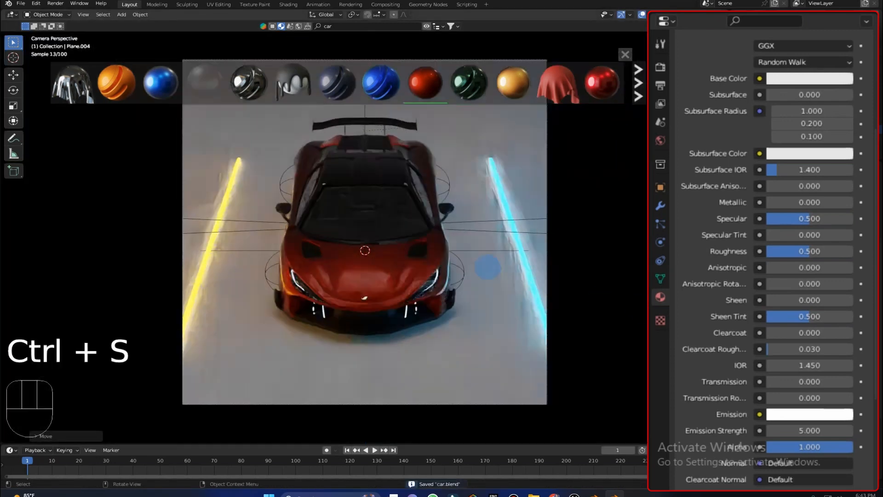
Set the emission strength of Plane.004's material to 10 and save the project.
click(805, 430)
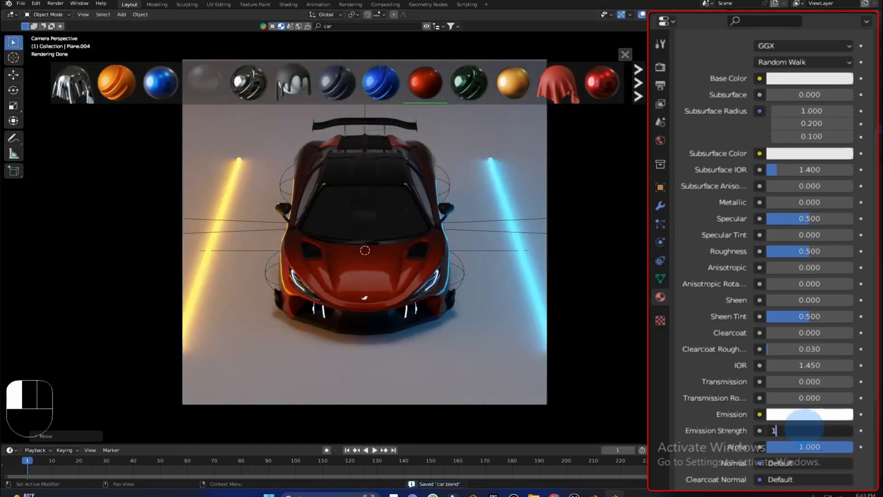
text(0)
key(Return)
key(ctrl+s)
Select the floor Plane, search the material library for "metal" and apply the material named Metal to the floor.
middle_drag(464, 269, 481, 240)
click(631, 174)
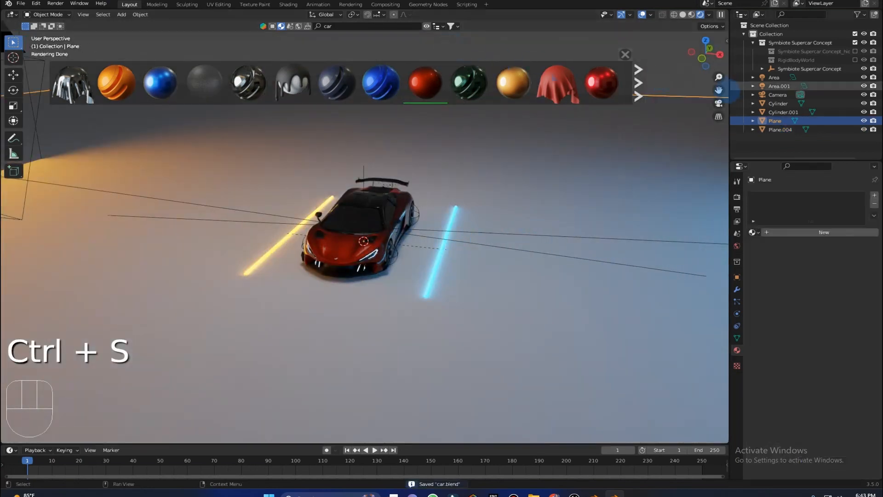
click(717, 103)
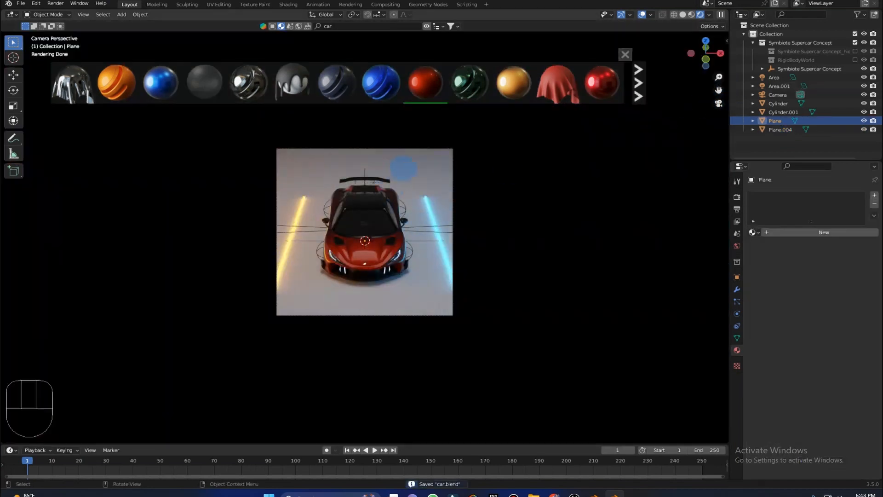
click(331, 34)
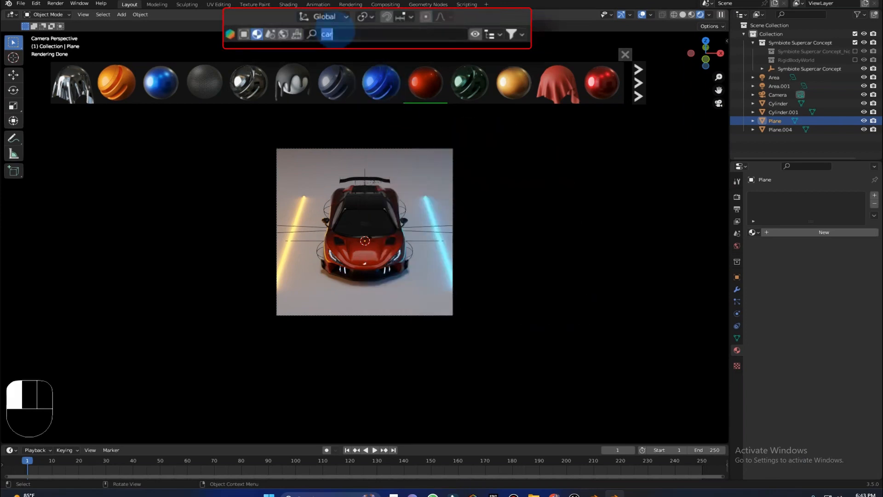
text(metal)
key(Return)
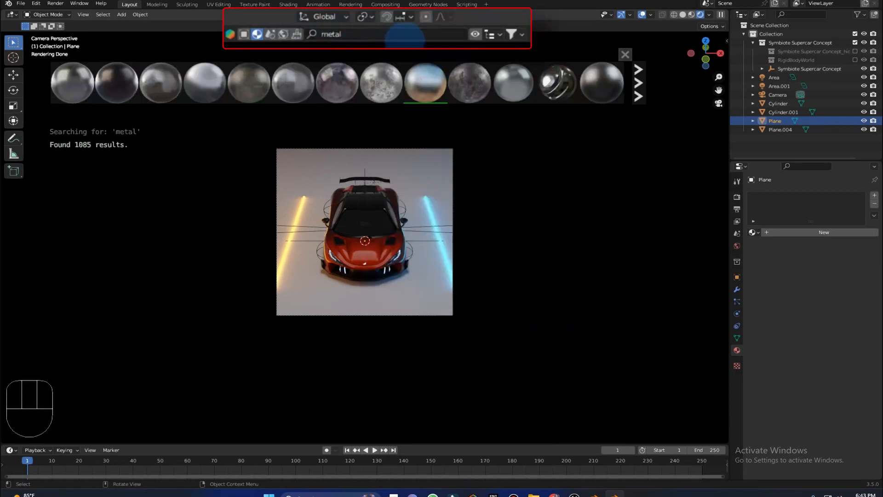
mouse_move(381, 83)
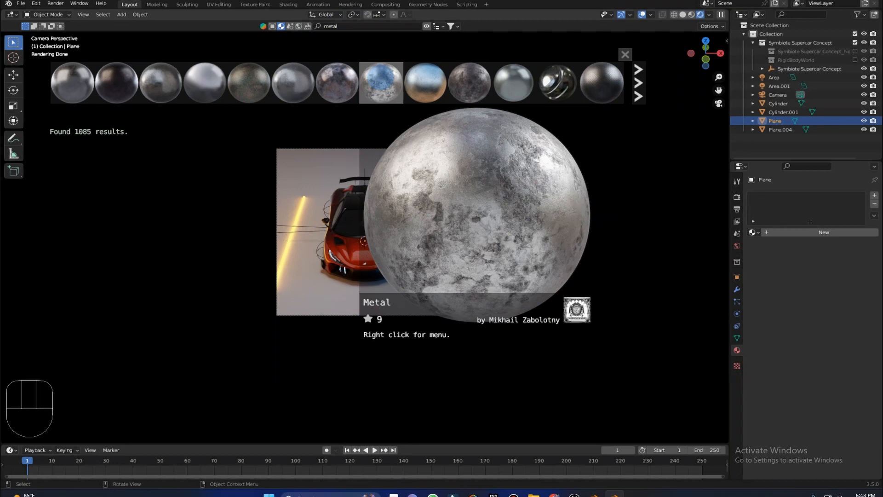
drag(381, 82, 392, 184)
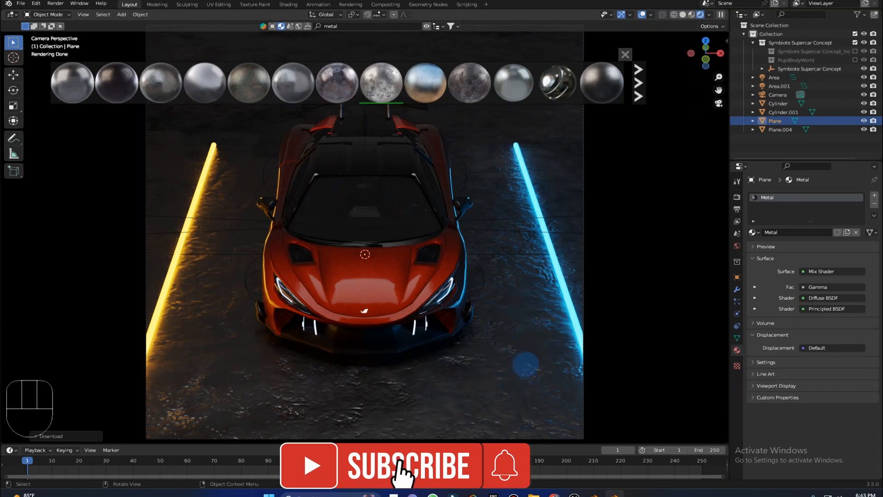
Hide the asset bar and check the textured floor around the car, ending in the camera view.
scroll(499, 282, down, 4)
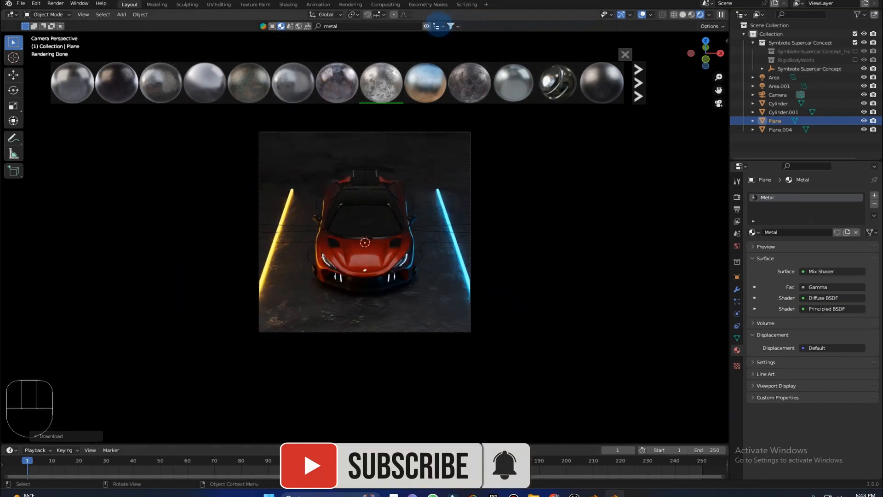
click(426, 26)
scroll(391, 271, up, 3)
scroll(430, 292, down, 1)
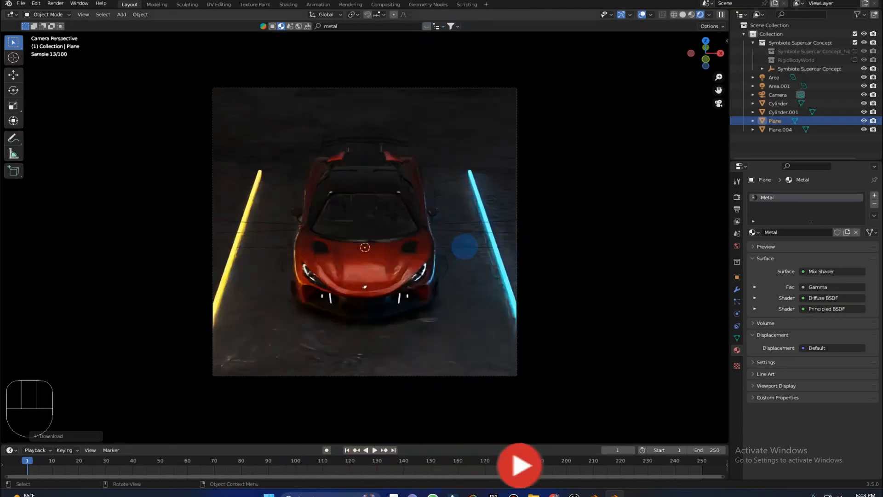
key(KP_0)
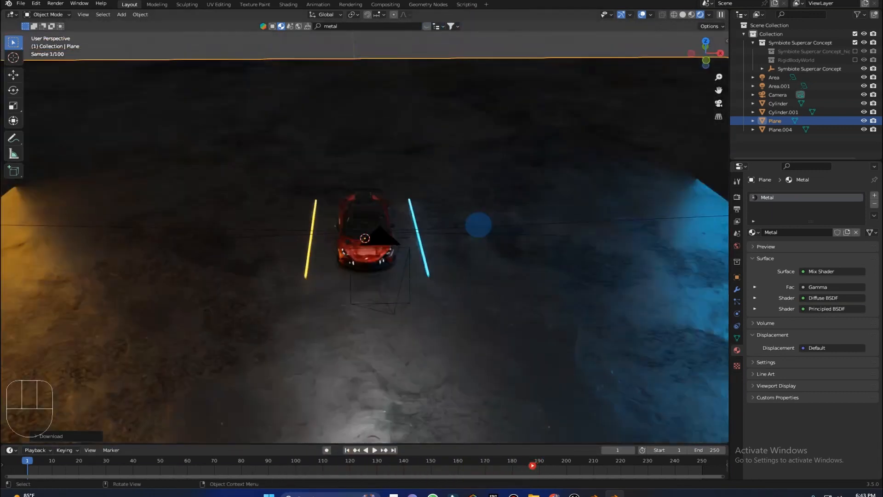
scroll(478, 225, down, 4)
click(718, 104)
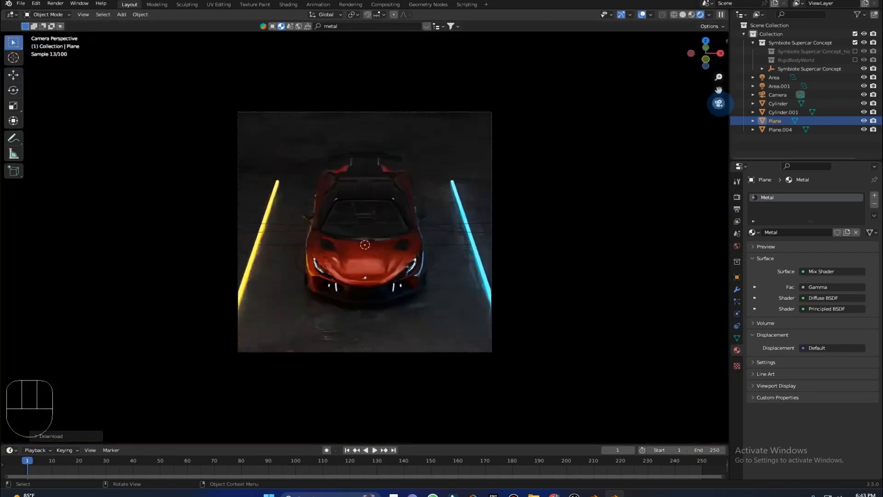
Select the camera and lower its passepartout opacity to 0.165.
click(477, 352)
drag(820, 382, 762, 381)
key(s)
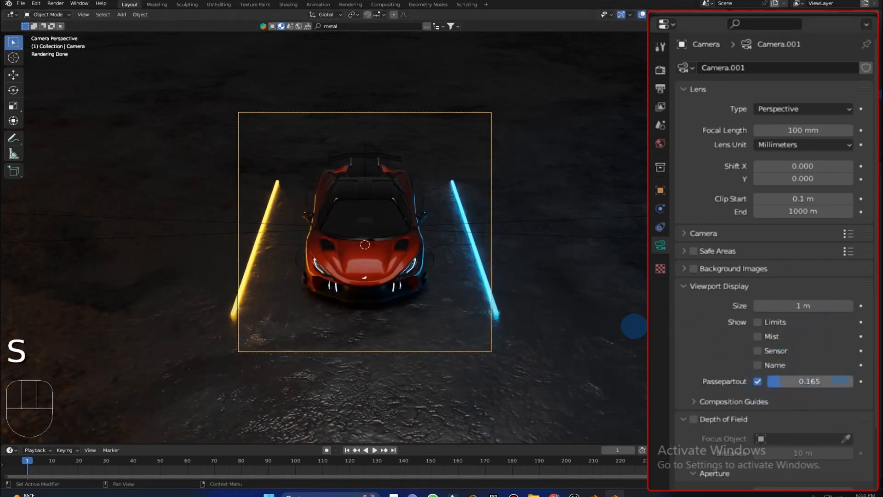
scroll(513, 290, down, 5)
scroll(455, 219, up, 4)
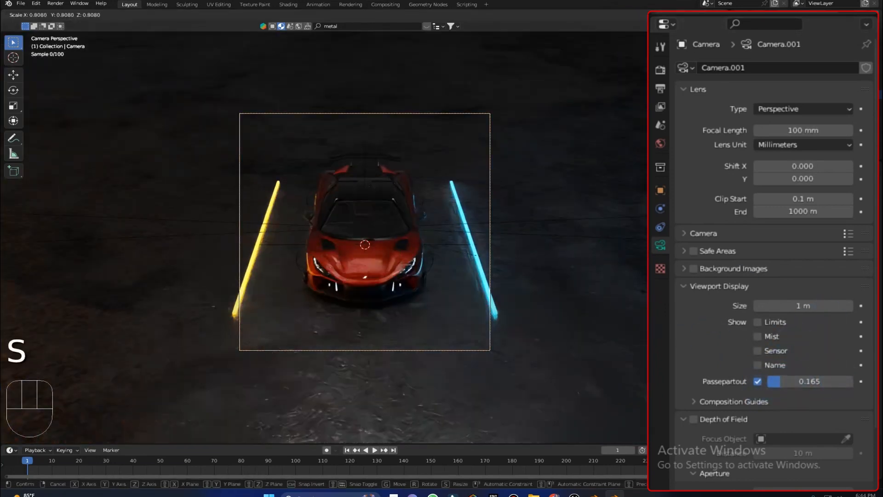
Select the floor plane and scale it down in two passes until its edges show around the car.
click(630, 300)
key(s)
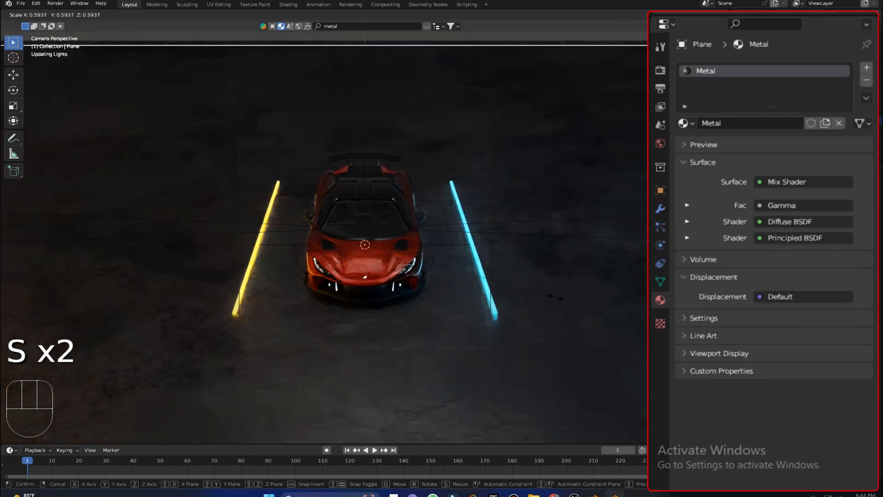
key(ctrl)
click(409, 257)
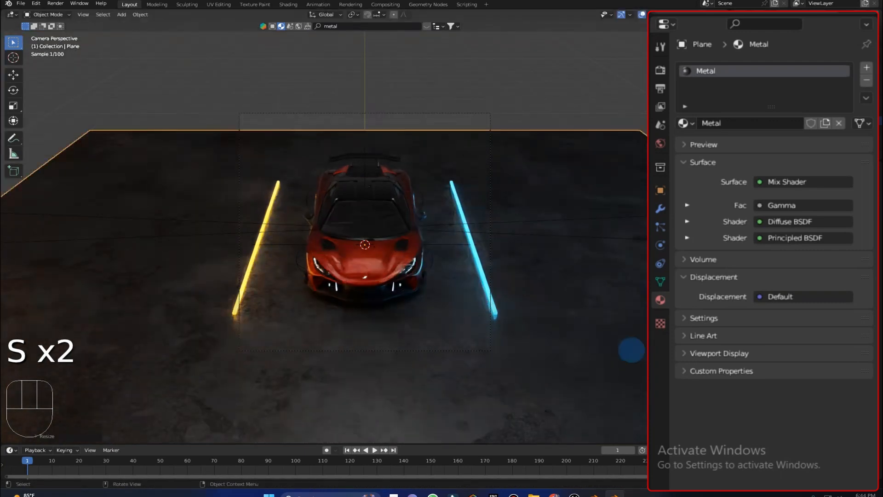
key(s)
key(ctrl)
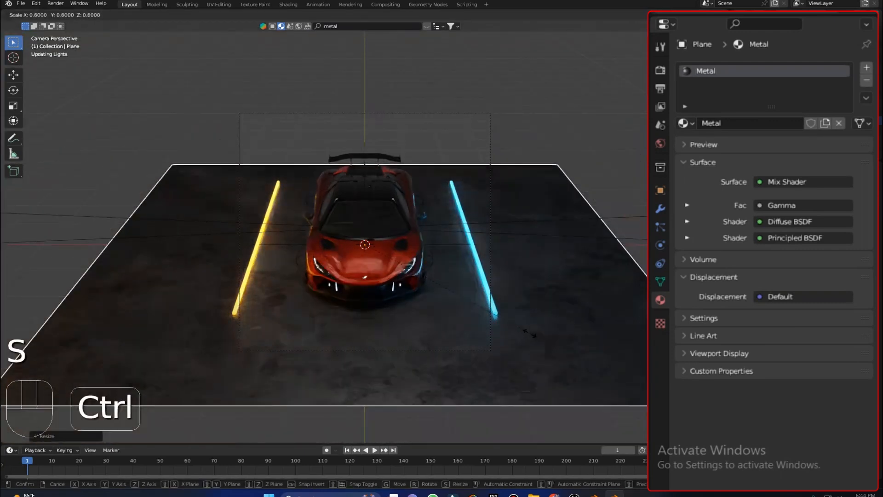
click(554, 345)
Move the floor plane backward along the Y axis and scale it up to cover the whole camera frame.
key(g)
key(y)
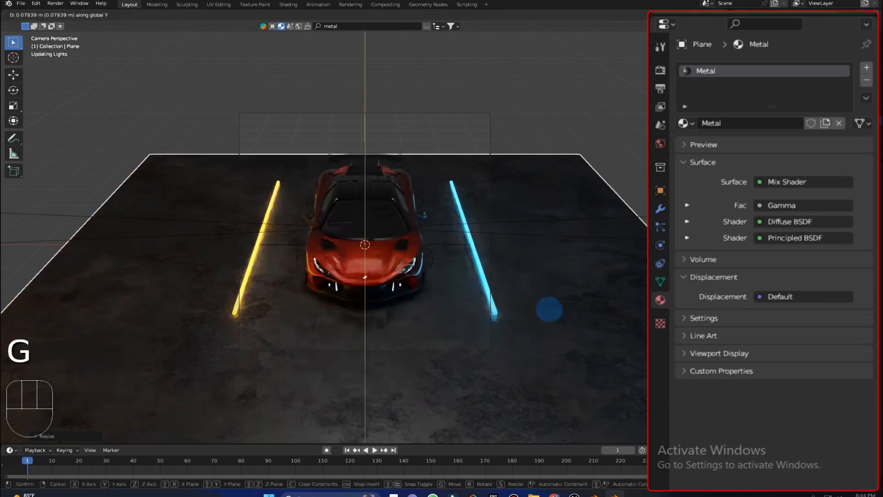
click(547, 289)
key(s)
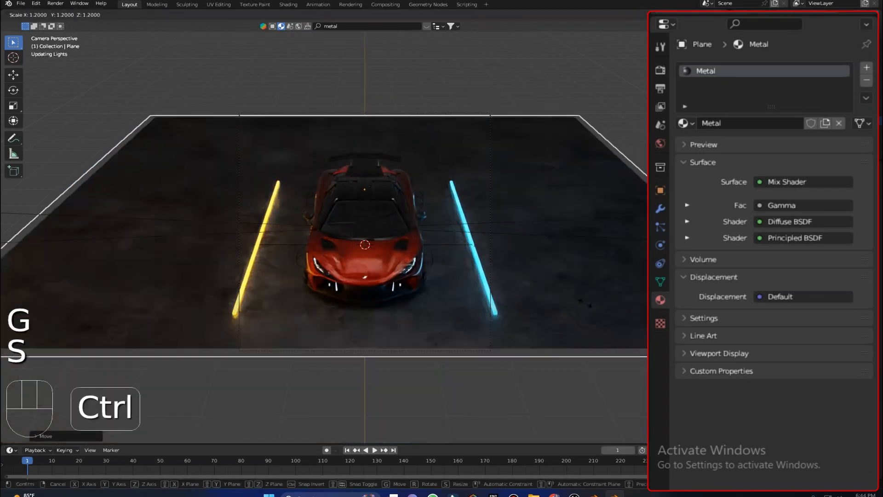
click(601, 324)
scroll(566, 322, up, 3)
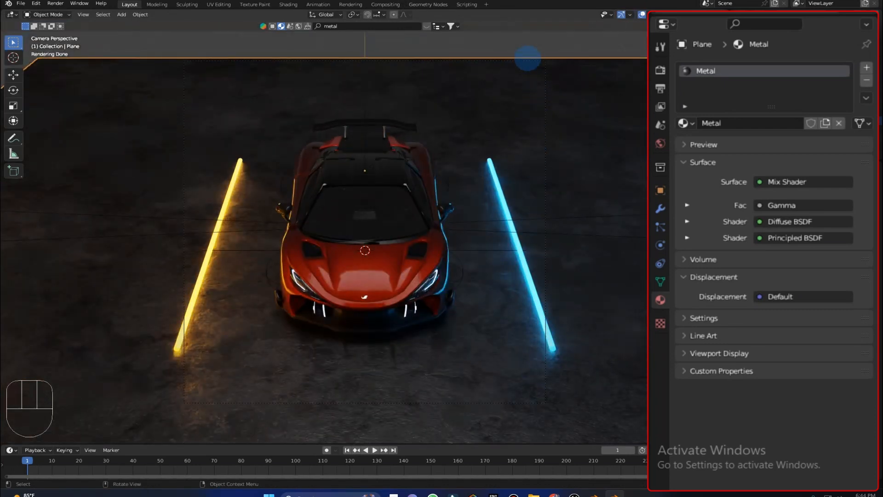
Select the camera, set its passepartout opacity to 1.000 and save the project.
click(532, 61)
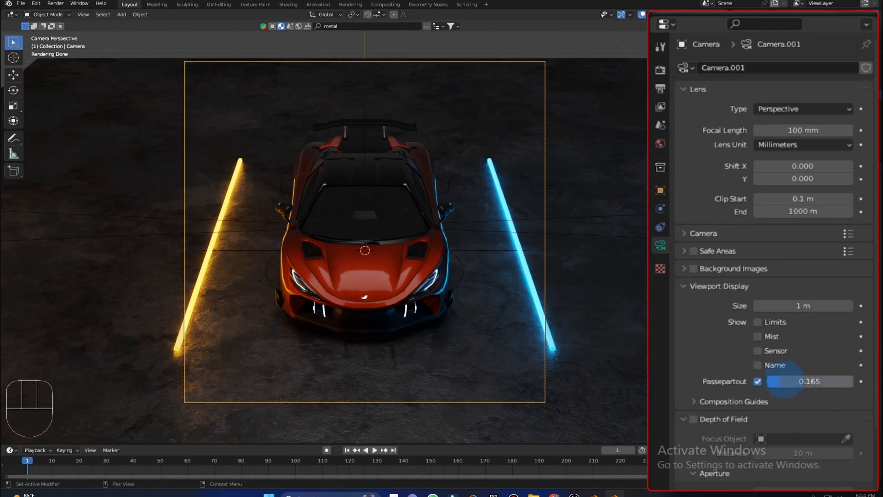
drag(784, 381, 851, 381)
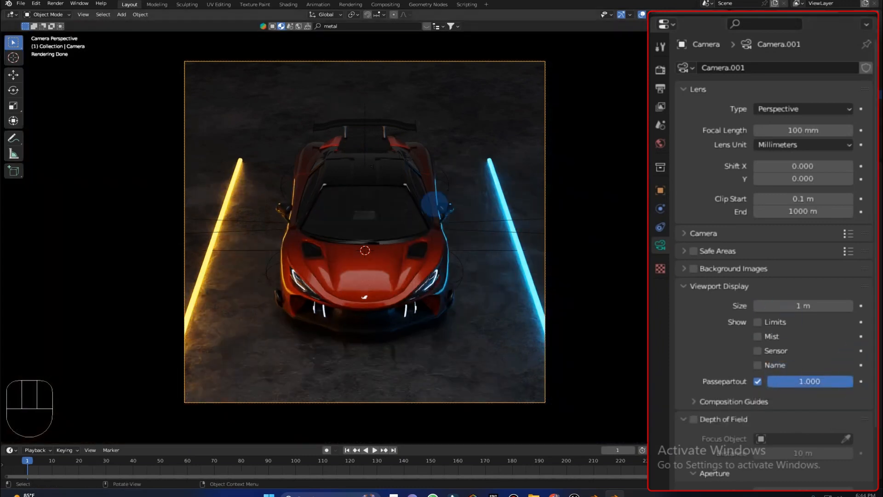
key(ctrl+s)
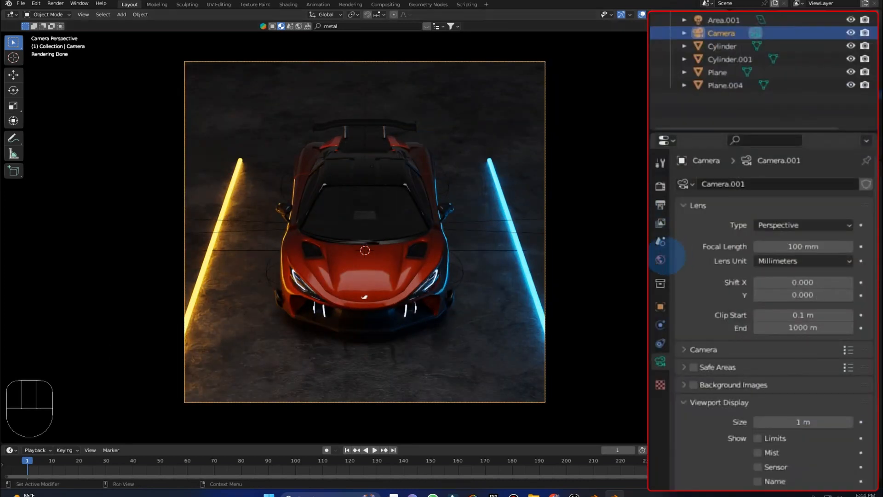
Darken the world background color to black and save the project.
click(736, 246)
click(787, 267)
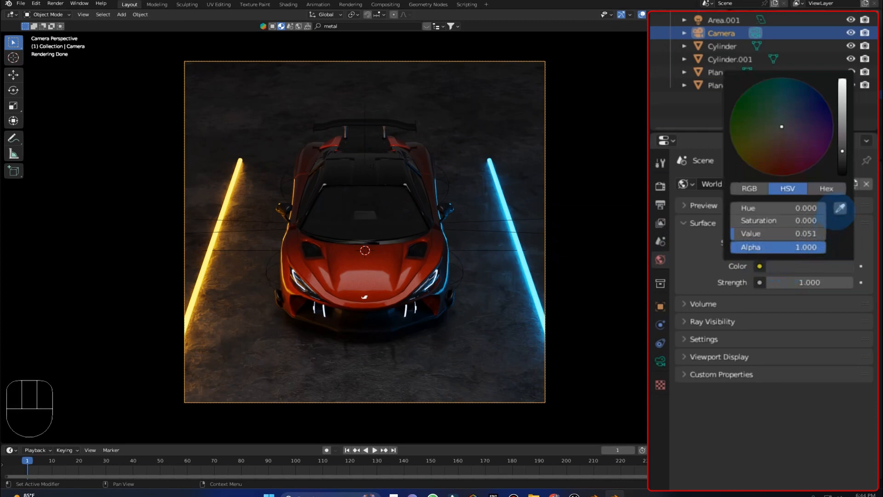
drag(842, 142, 843, 177)
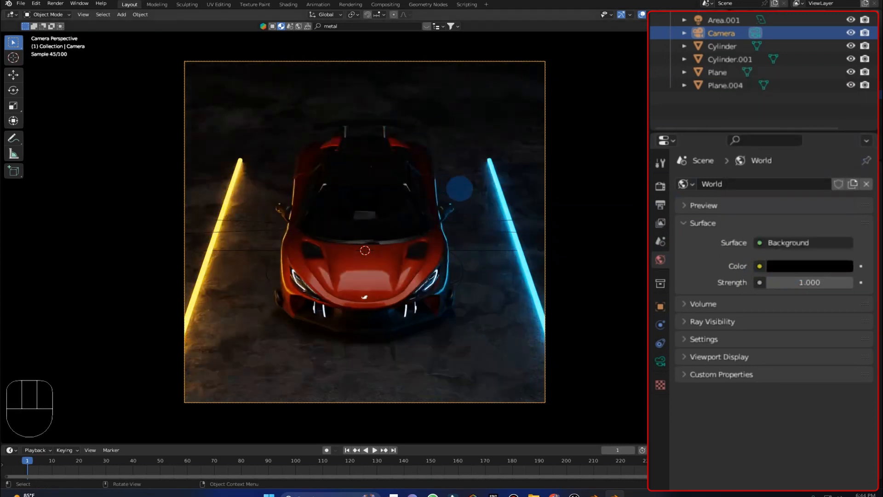
key(ctrl+s)
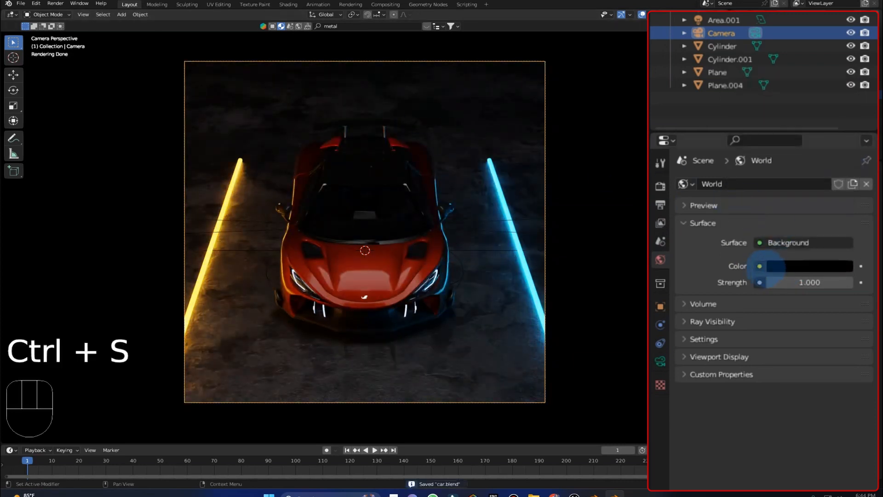
Use an Environment Texture as the world background color and load studio_country_hall_1k.hdr into it.
click(760, 266)
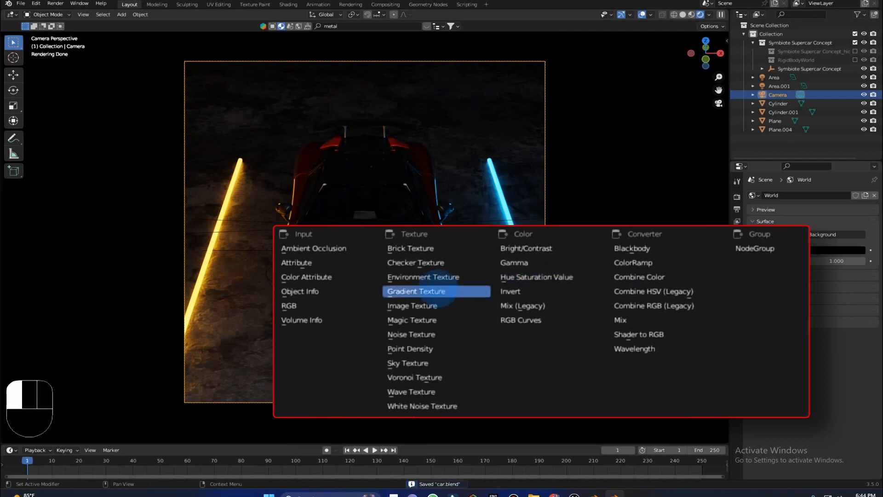
click(424, 277)
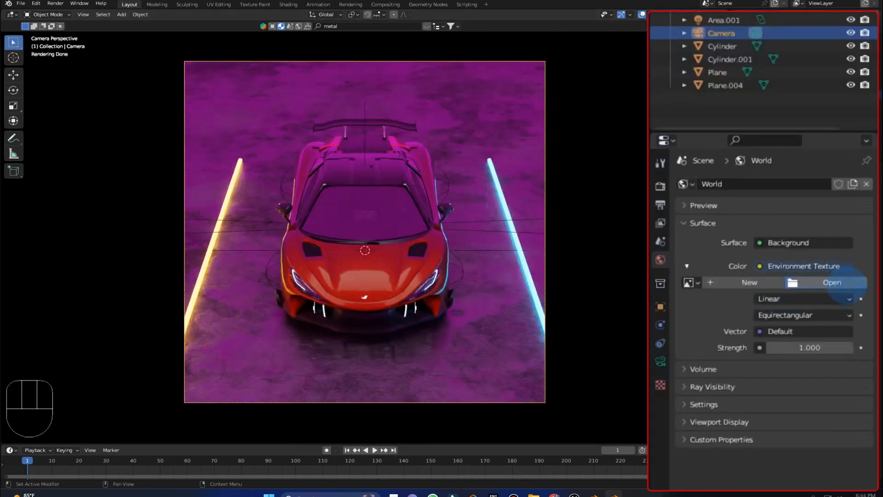
click(856, 261)
click(241, 176)
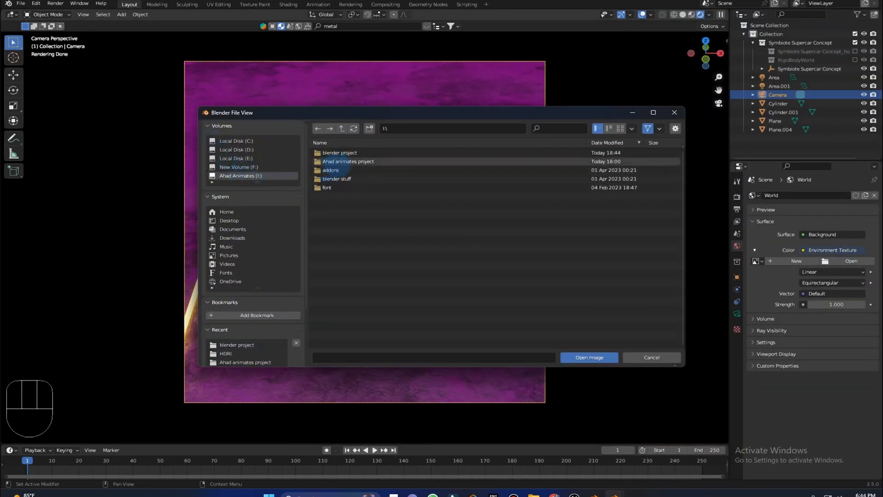
double_click(338, 161)
double_click(328, 257)
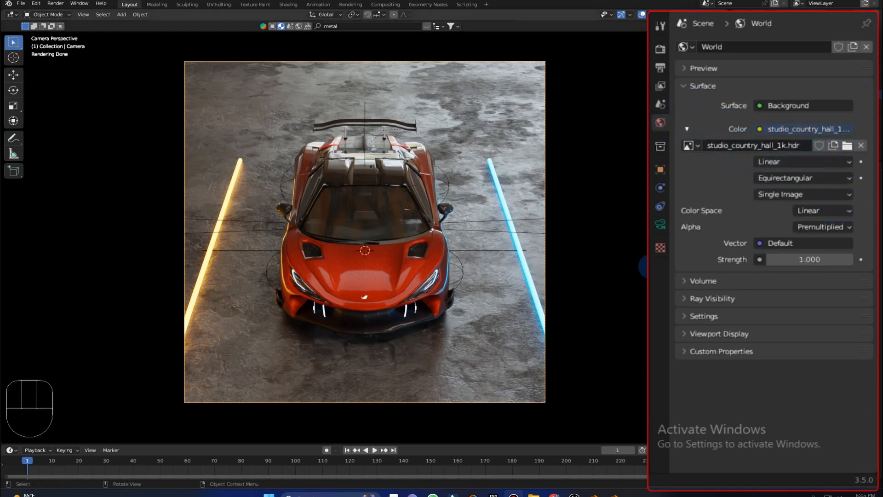
Check the HDRI lighting around the car, return to the camera view and set the world background strength to 0.1.
middle_drag(616, 253, 69, 216)
key(KP_0)
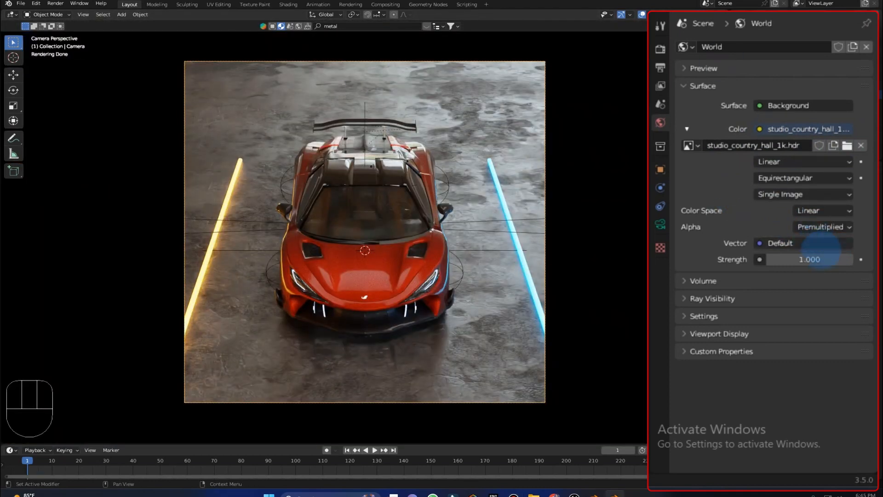
key(Return)
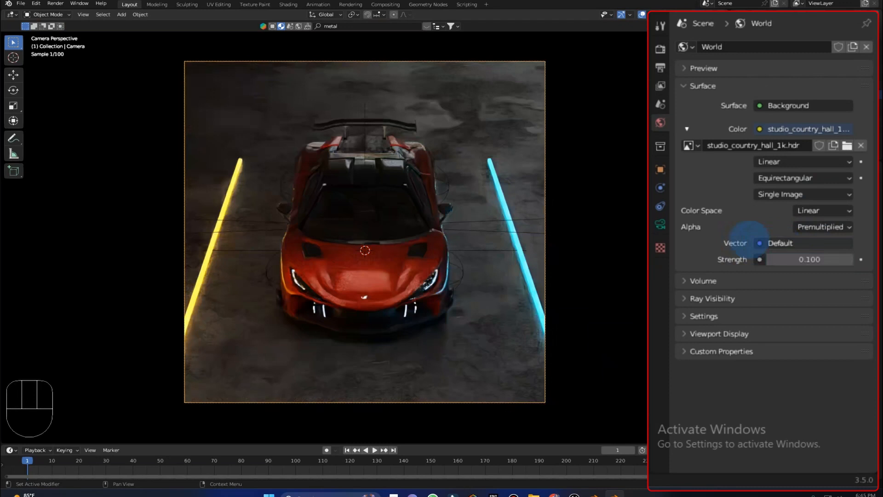
Switch to the Shading workspace and show the scene through the camera with rendered shading.
click(289, 5)
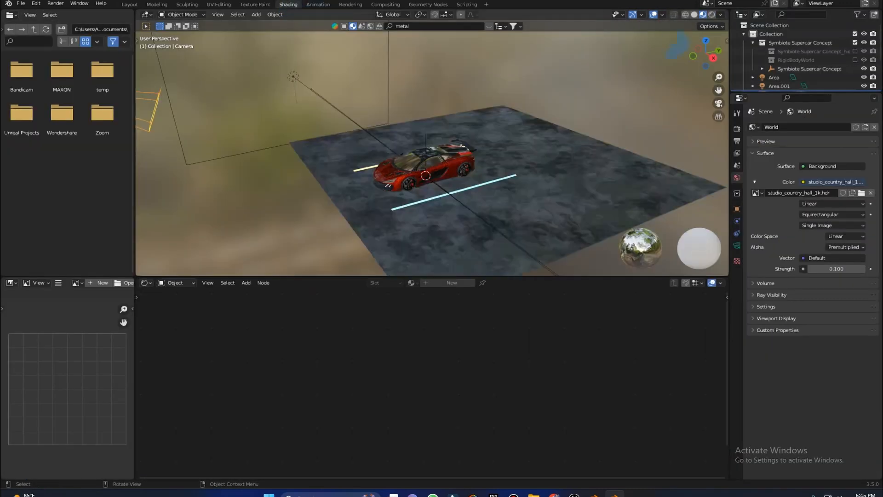
key(KP_0)
scroll(489, 90, down, 1)
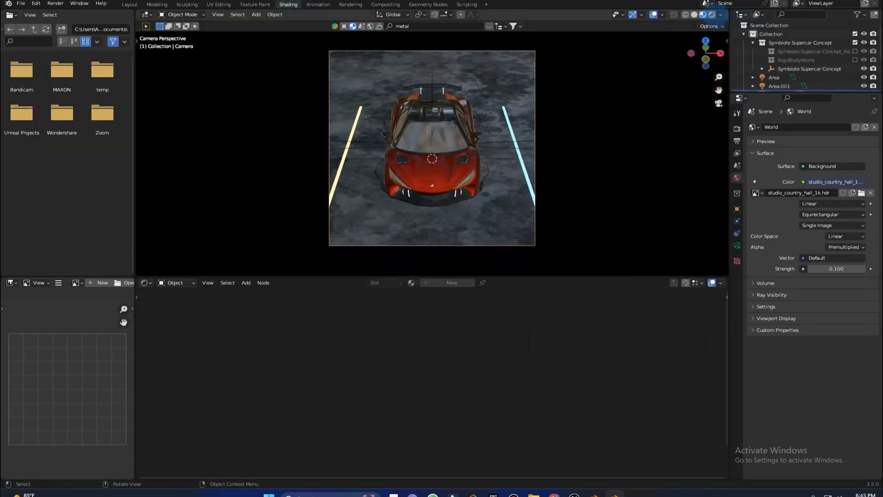
click(711, 14)
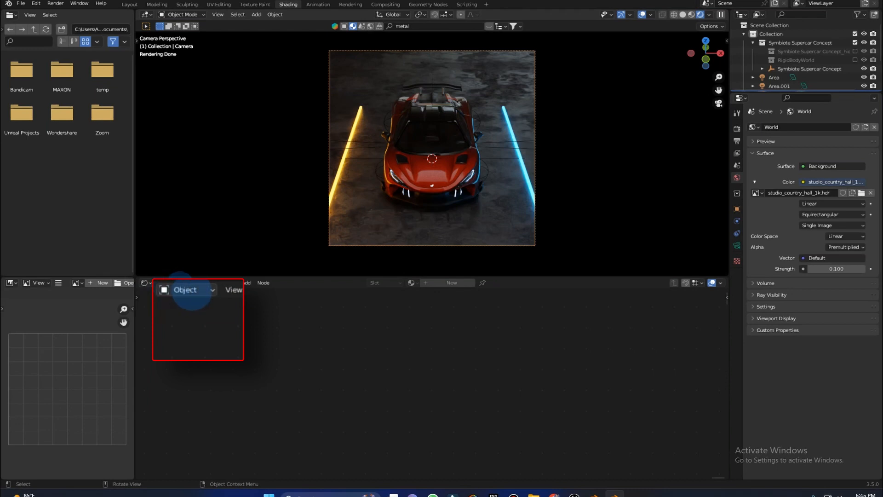
Switch the shader editor from Object to World and frame the world nodes.
click(177, 282)
click(185, 319)
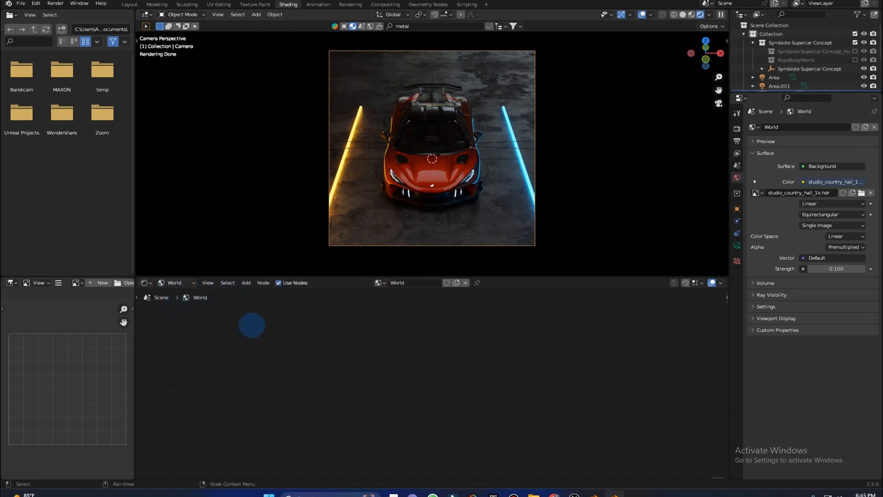
key(Home)
scroll(249, 377, up, 3)
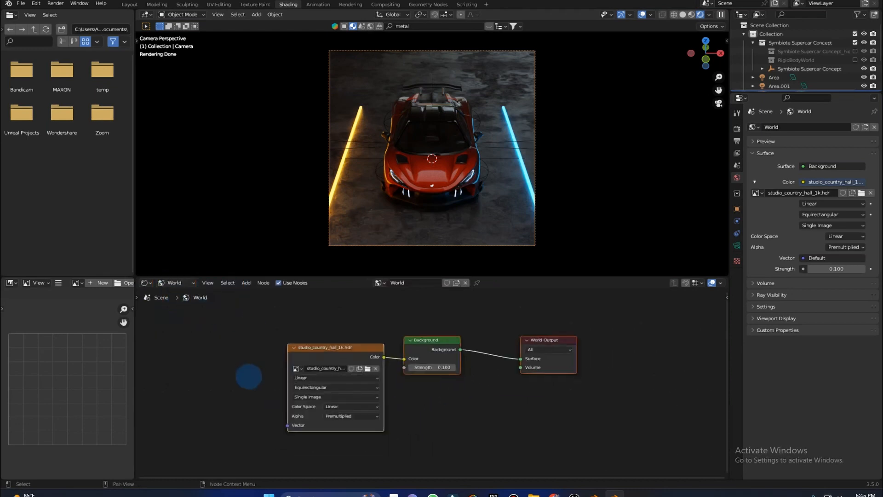
Add Mapping and Texture Coordinate nodes to the studio_country_hall_1k.hdr texture node and spread them out beside it.
middle_drag(314, 343, 426, 354)
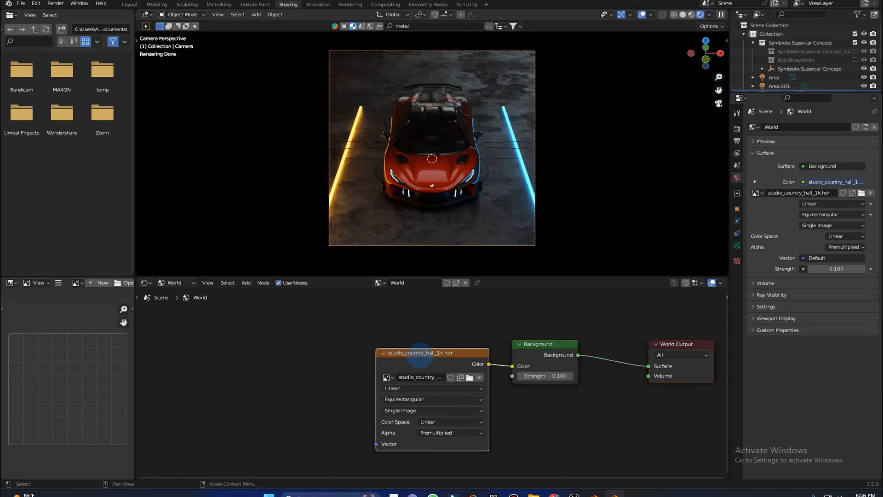
middle_drag(364, 376, 420, 343)
key(ctrl+t)
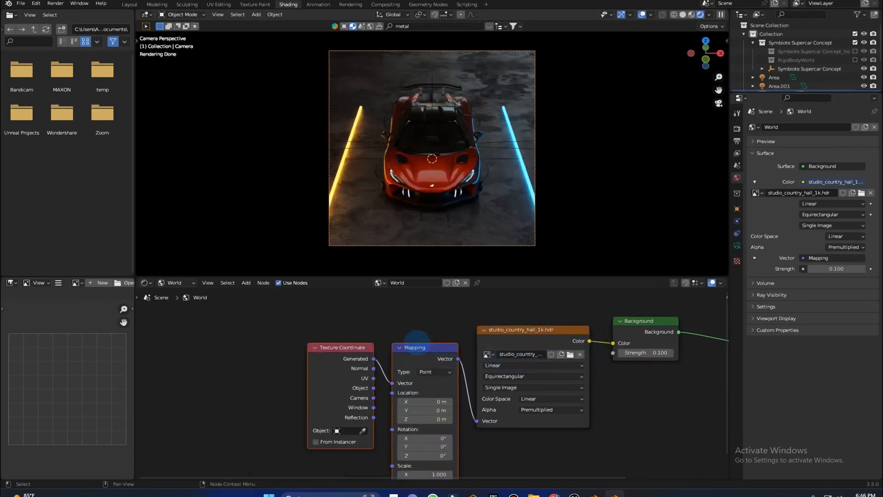
drag(420, 342, 394, 317)
click(288, 331)
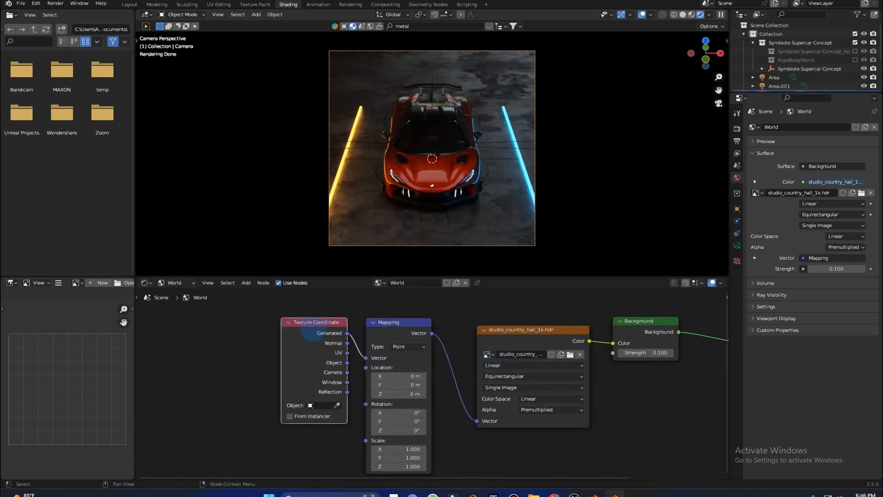
drag(312, 332, 264, 325)
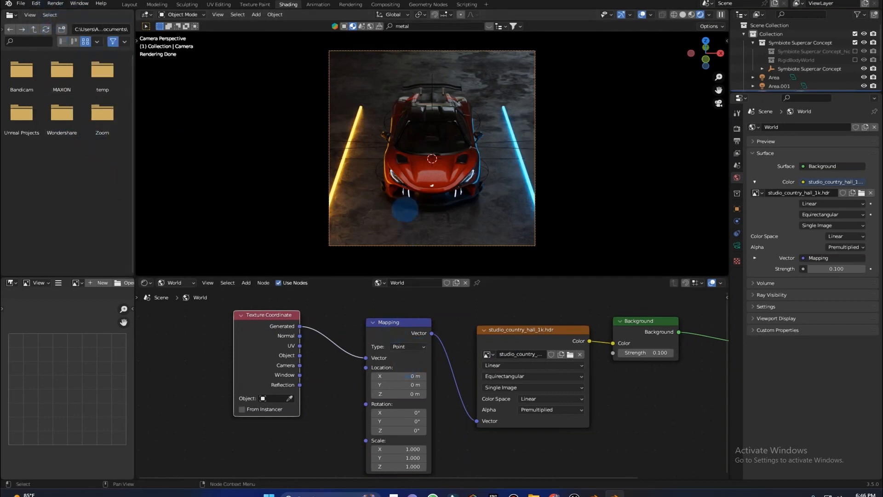
Set the Mapping node's Z rotation to -5° and save the project.
scroll(326, 450, up, 2)
middle_drag(396, 470, 475, 416)
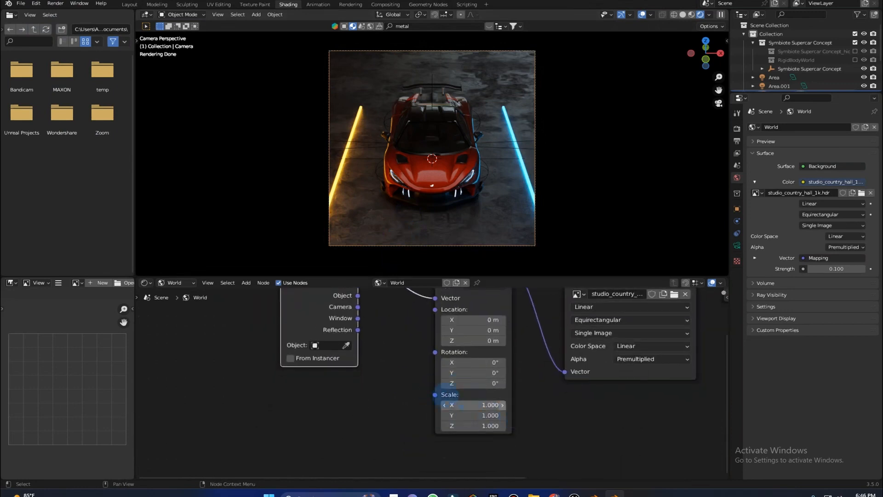
middle_drag(472, 372, 479, 409)
middle_drag(466, 337, 476, 382)
scroll(475, 382, down, 2)
scroll(400, 322, up, 1)
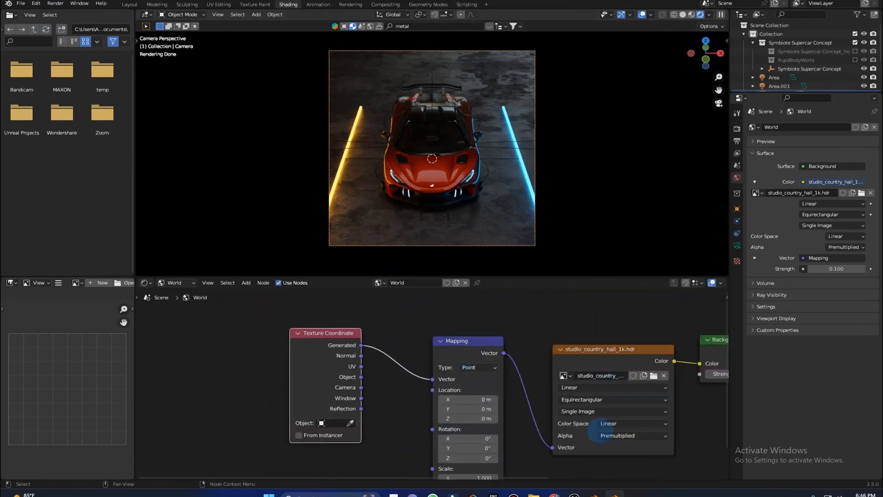
middle_drag(611, 418, 607, 384)
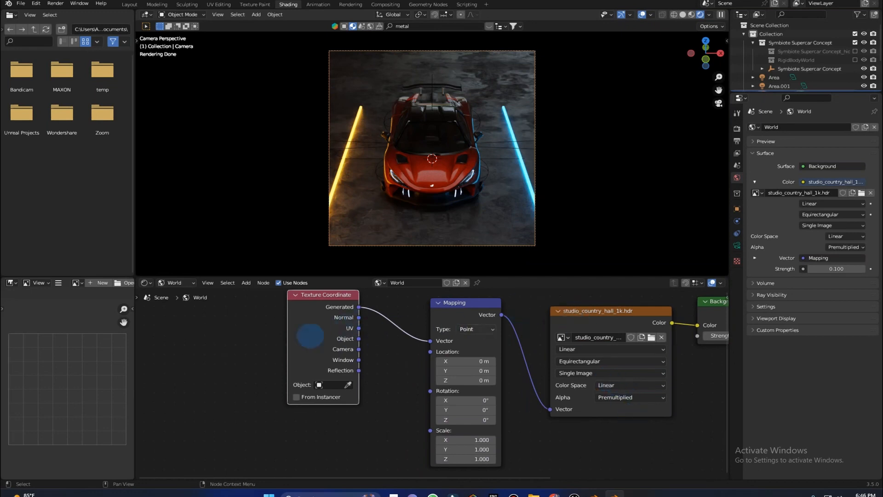
middle_drag(492, 423, 452, 388)
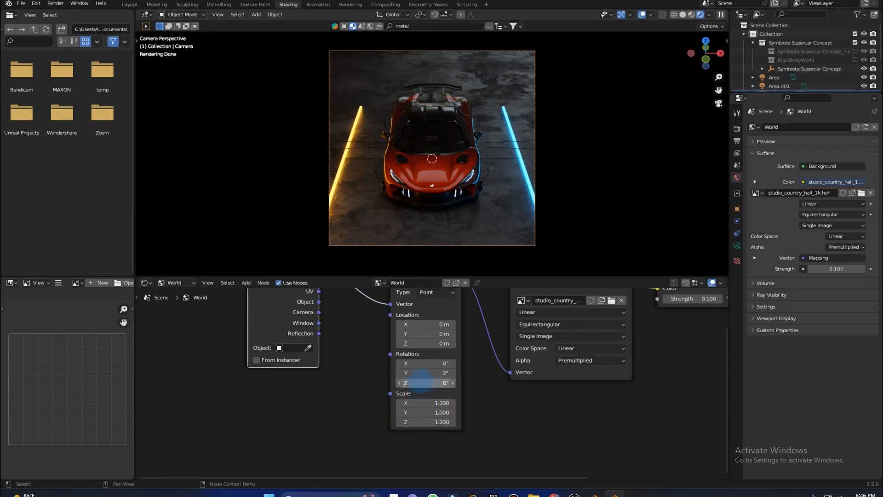
mouse_move(420, 382)
mouse_down()
mouse_move(405, 382)
mouse_move(426, 383)
mouse_up()
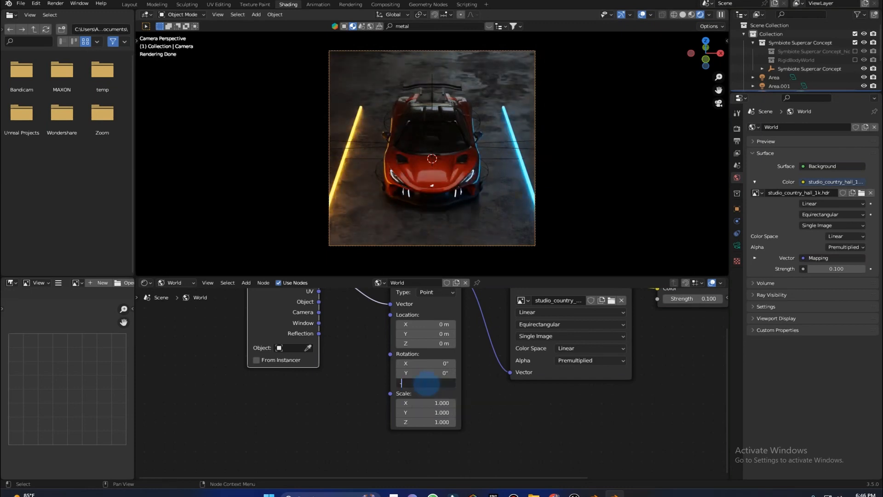
key(Return)
key(ctrl+s)
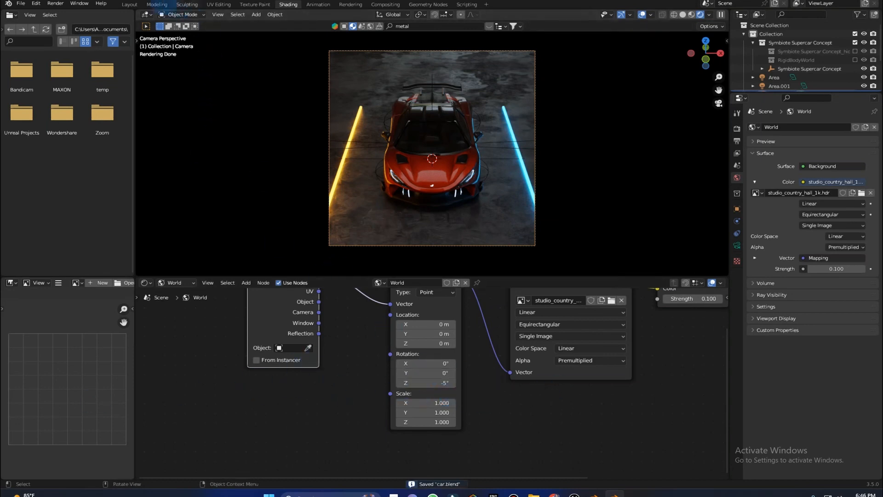
Return to the Layout workspace and set the color management view transform to Standard with the High Contrast look.
click(129, 4)
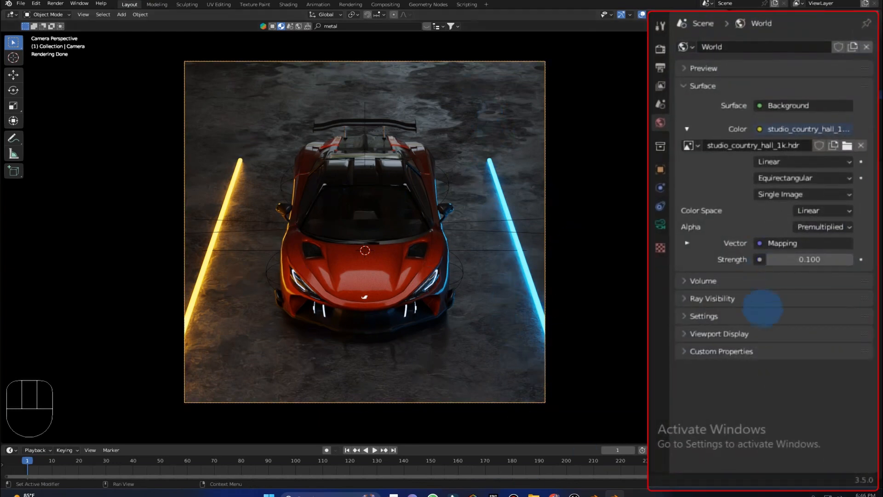
click(661, 49)
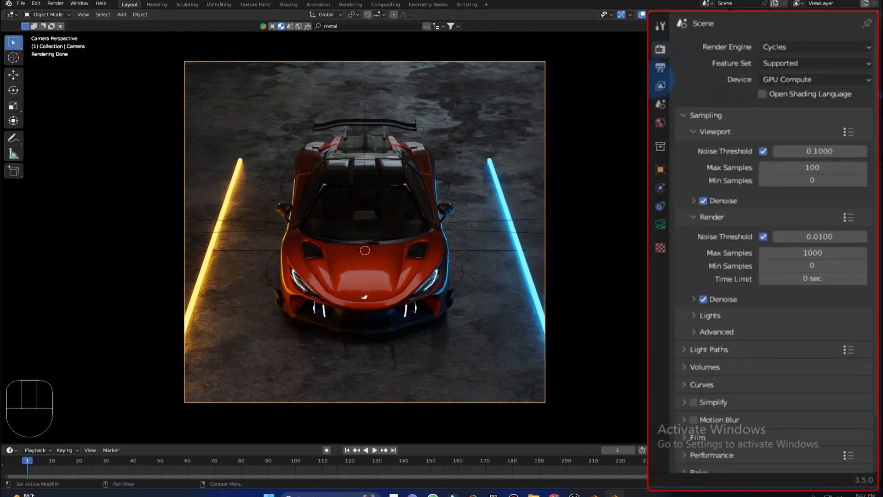
scroll(787, 304, down, 3)
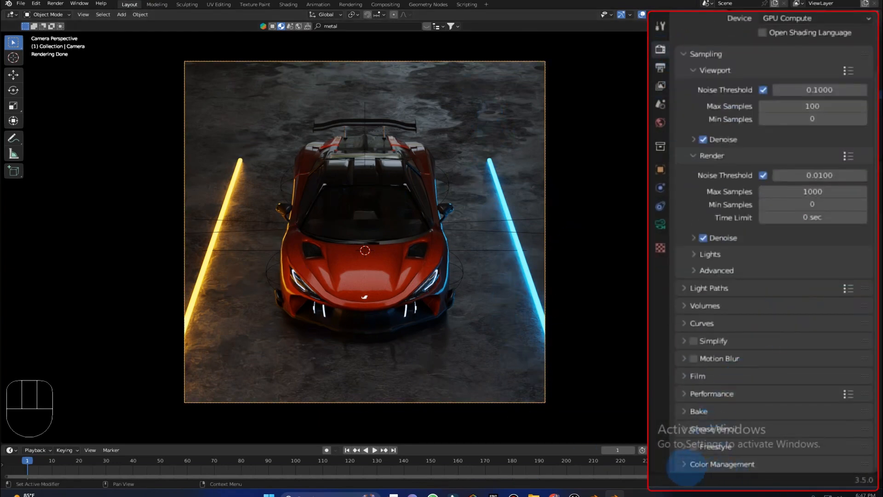
click(696, 465)
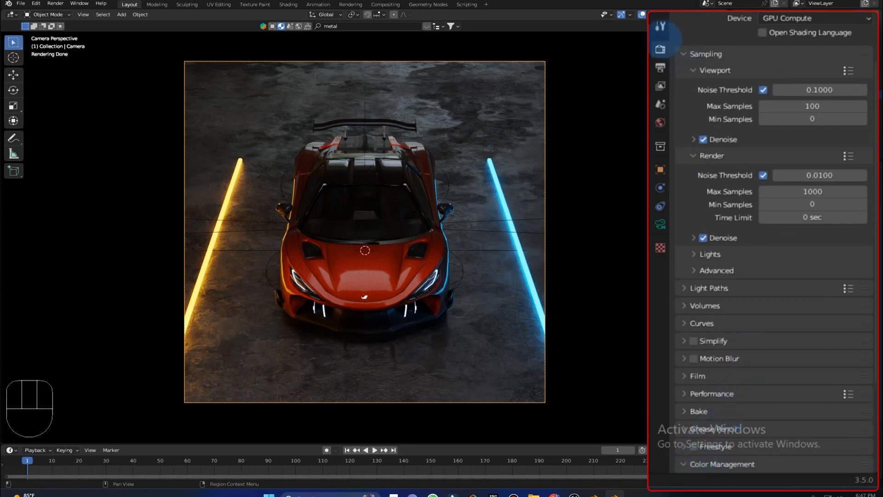
scroll(685, 347, down, 6)
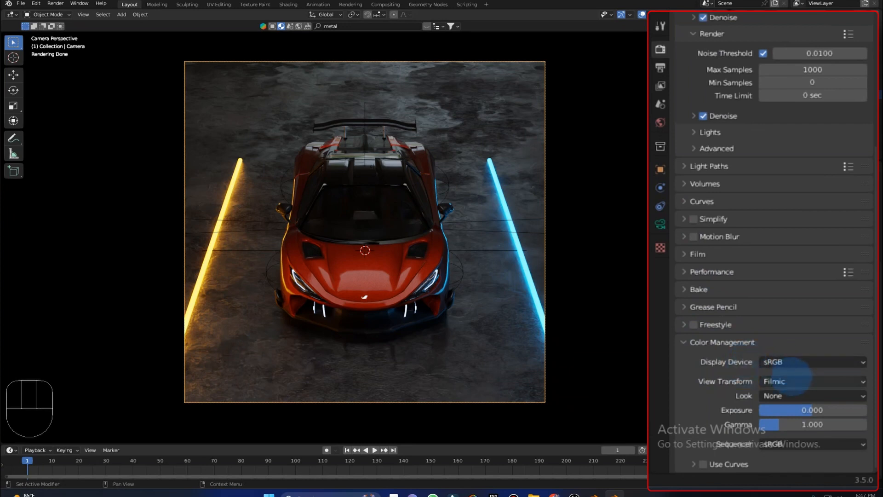
click(796, 380)
click(799, 397)
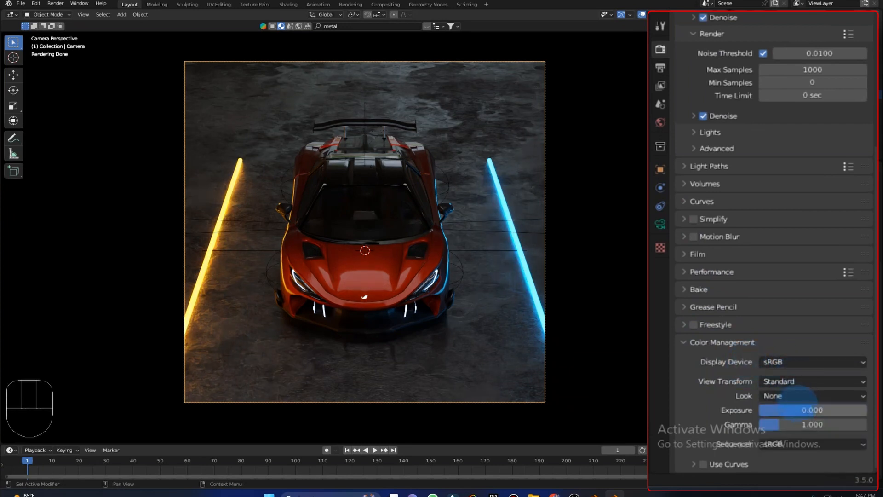
click(794, 396)
click(777, 352)
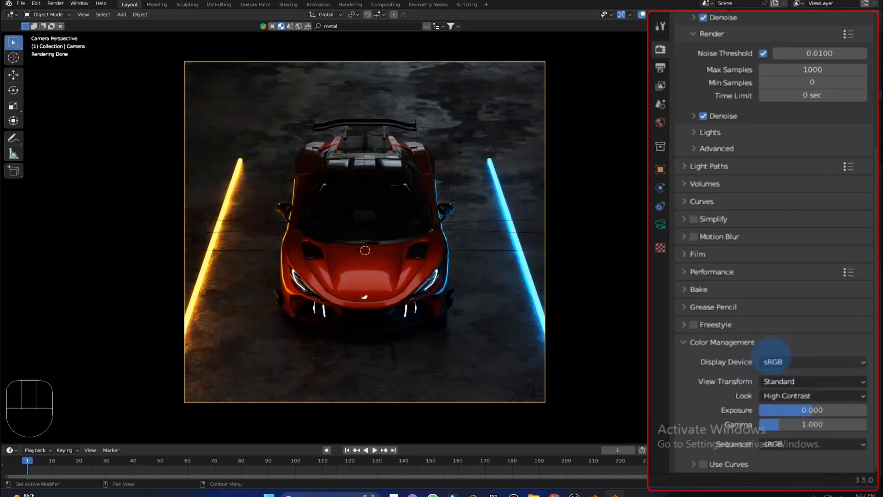
Set the color management exposure to 0.2 and gamma to 1.2, and save the project.
click(820, 410)
text(0.2)
key(Return)
click(800, 424)
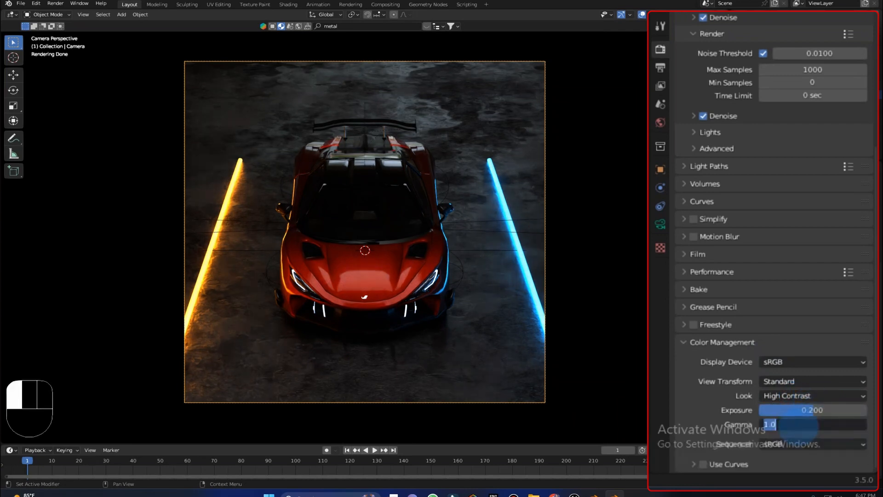
text(1.2)
key(Return)
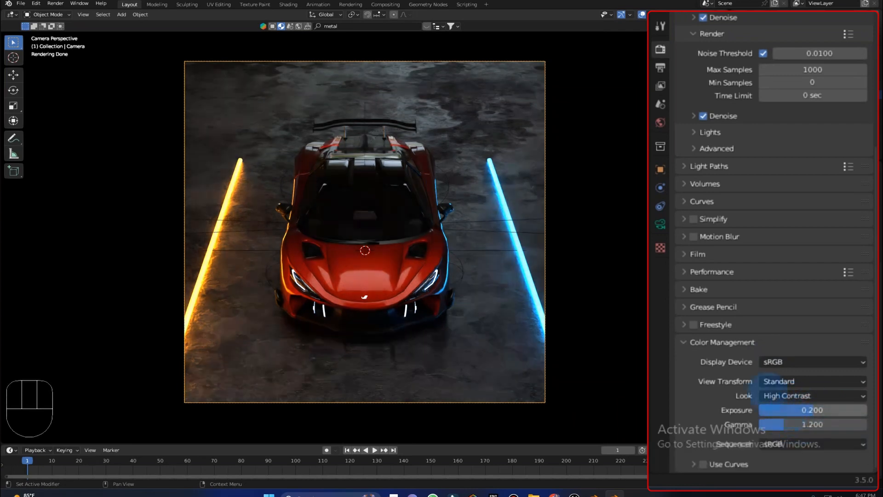
key(ctrl+s)
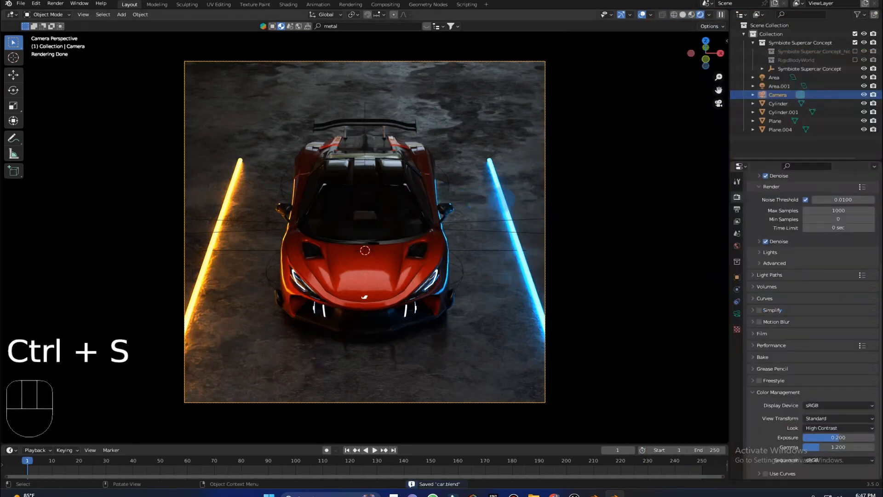
Select the white light plane above the car from outside the camera, and save the project back in camera view.
middle_drag(503, 199, 603, 189)
scroll(390, 151, down, 4)
click(387, 143)
middle_drag(441, 136, 458, 134)
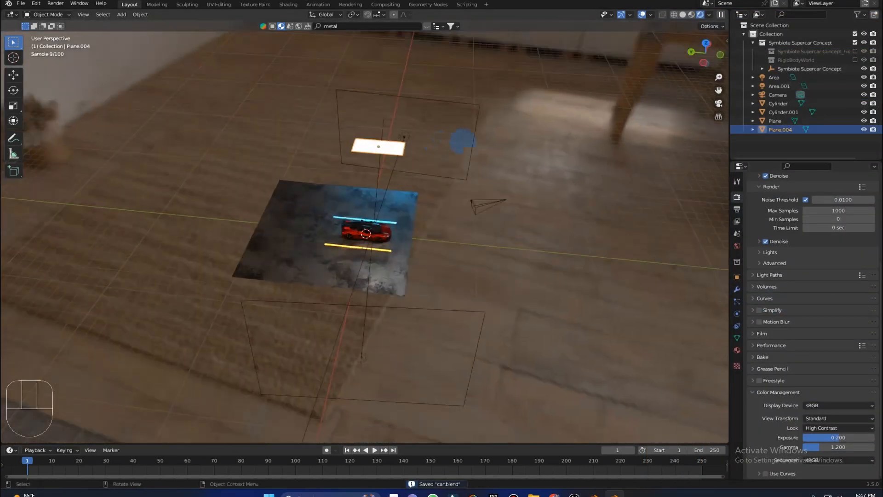
key(KP_0)
key(ctrl+s)
Open the scene's output properties.
click(737, 209)
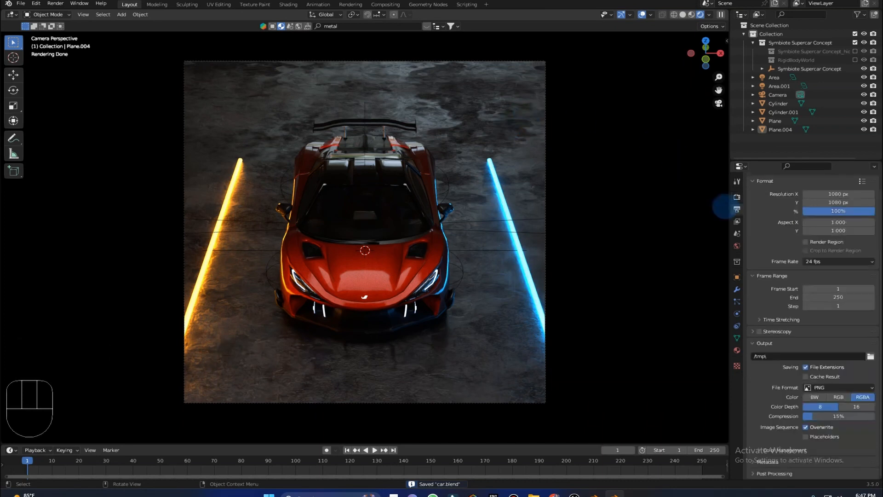